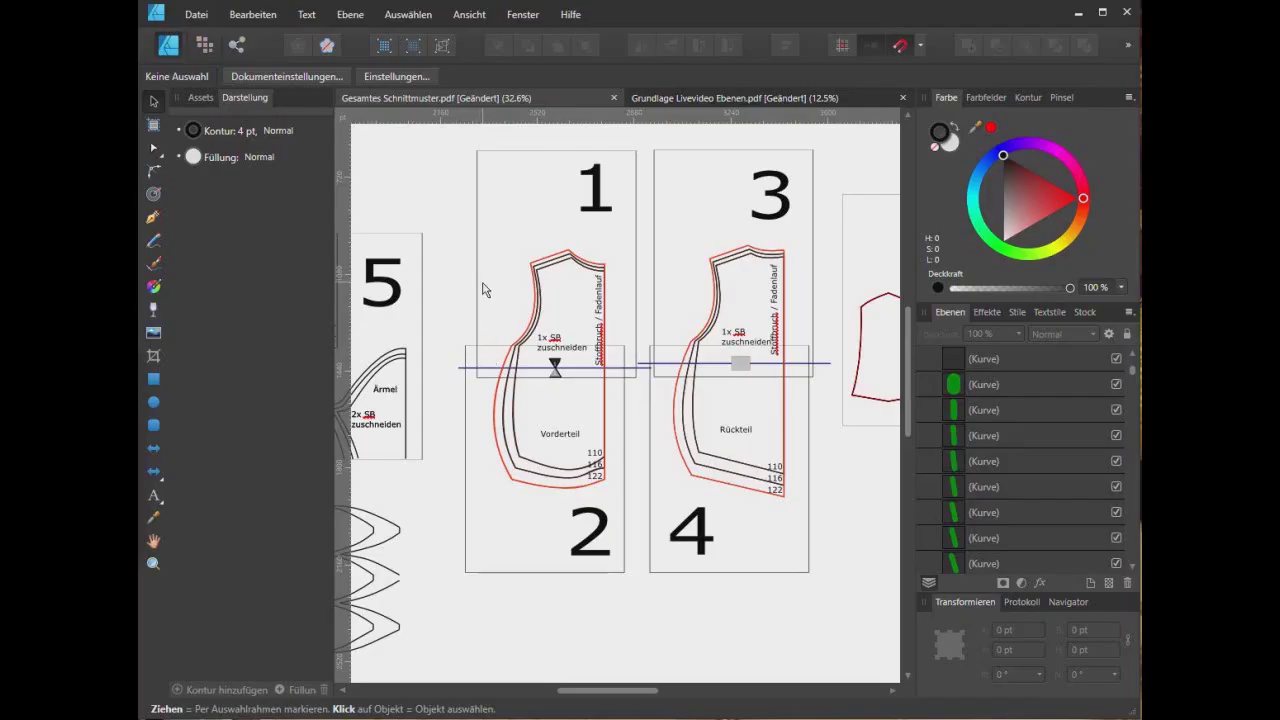
Click the group containing page 1 and the Vorderteil front piece
left_click(483, 289)
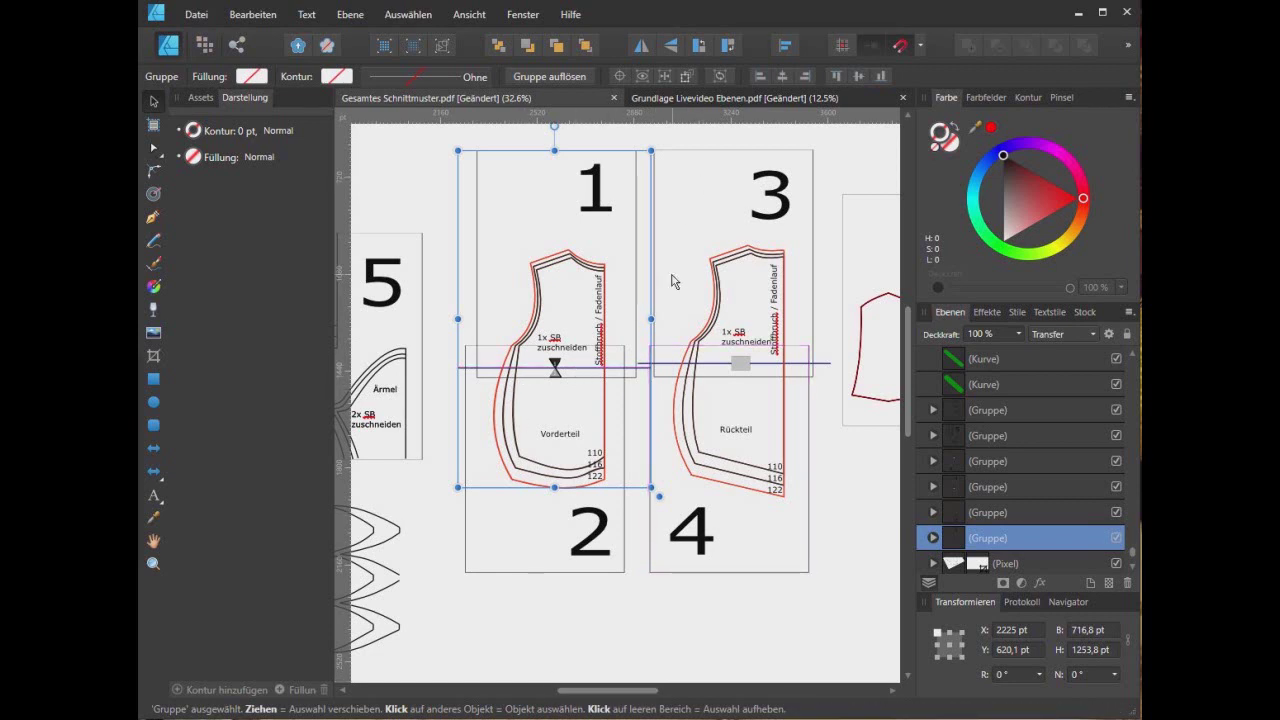
Zoom in and ungroup the front-piece group and its nested group
scroll(604, 340, "up", 1)
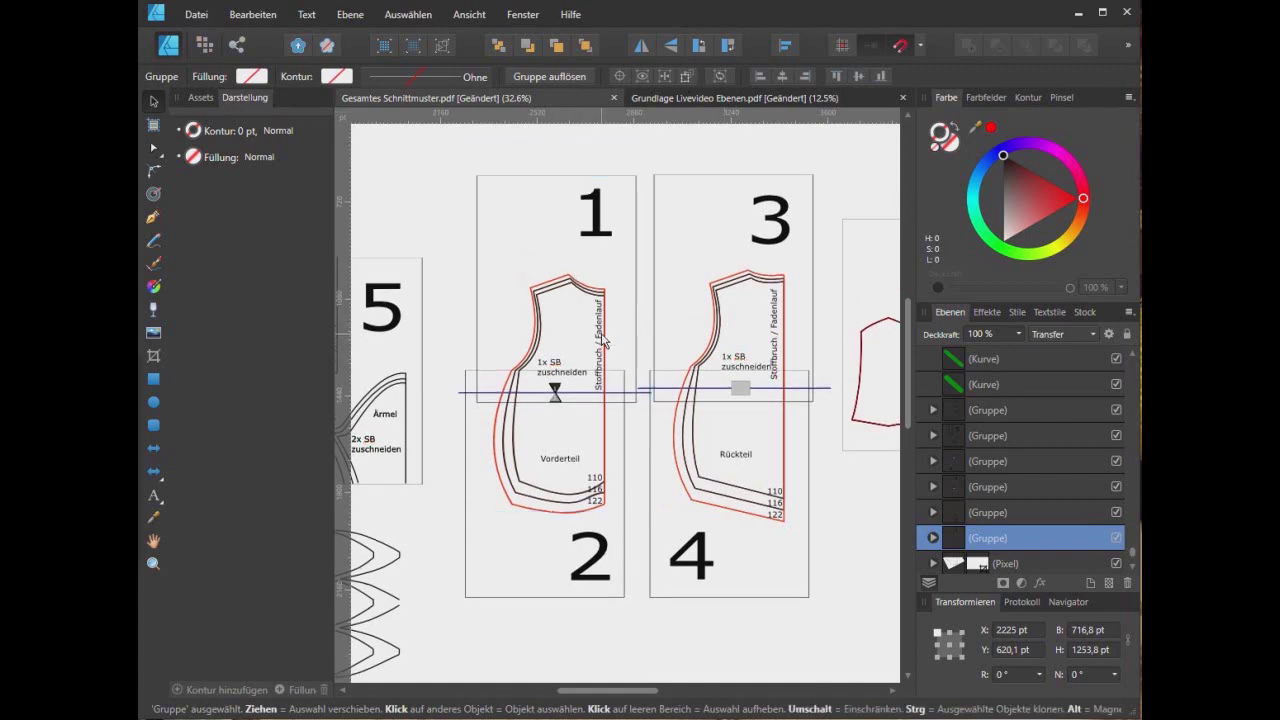
scroll(604, 340, "up", 1)
scroll(604, 340, "up", 1)
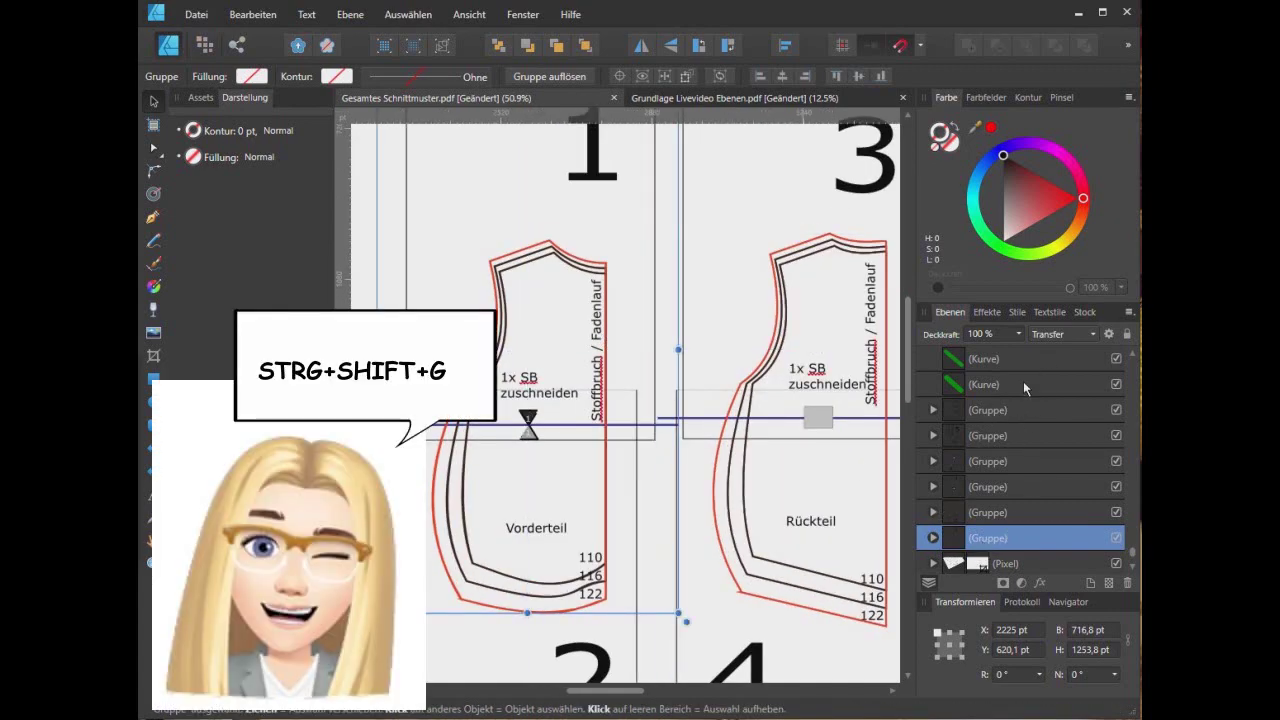
key("ctrl+shift+g")
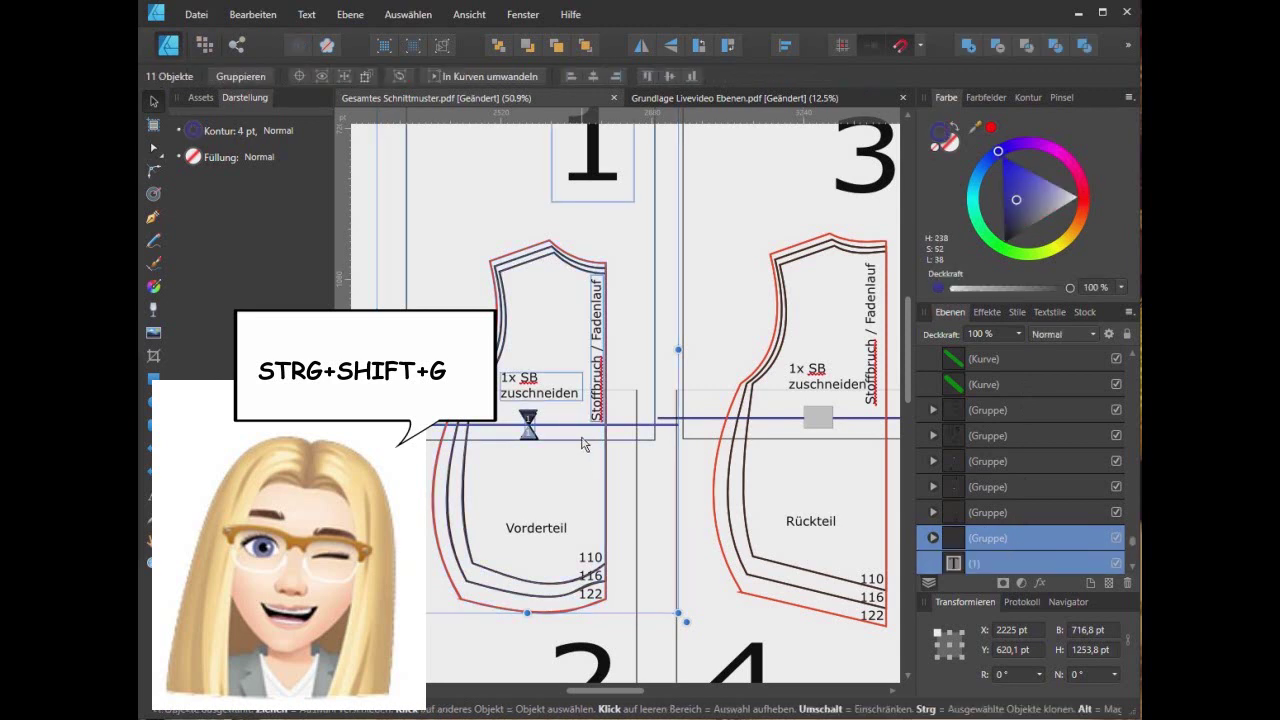
left_click(988, 512)
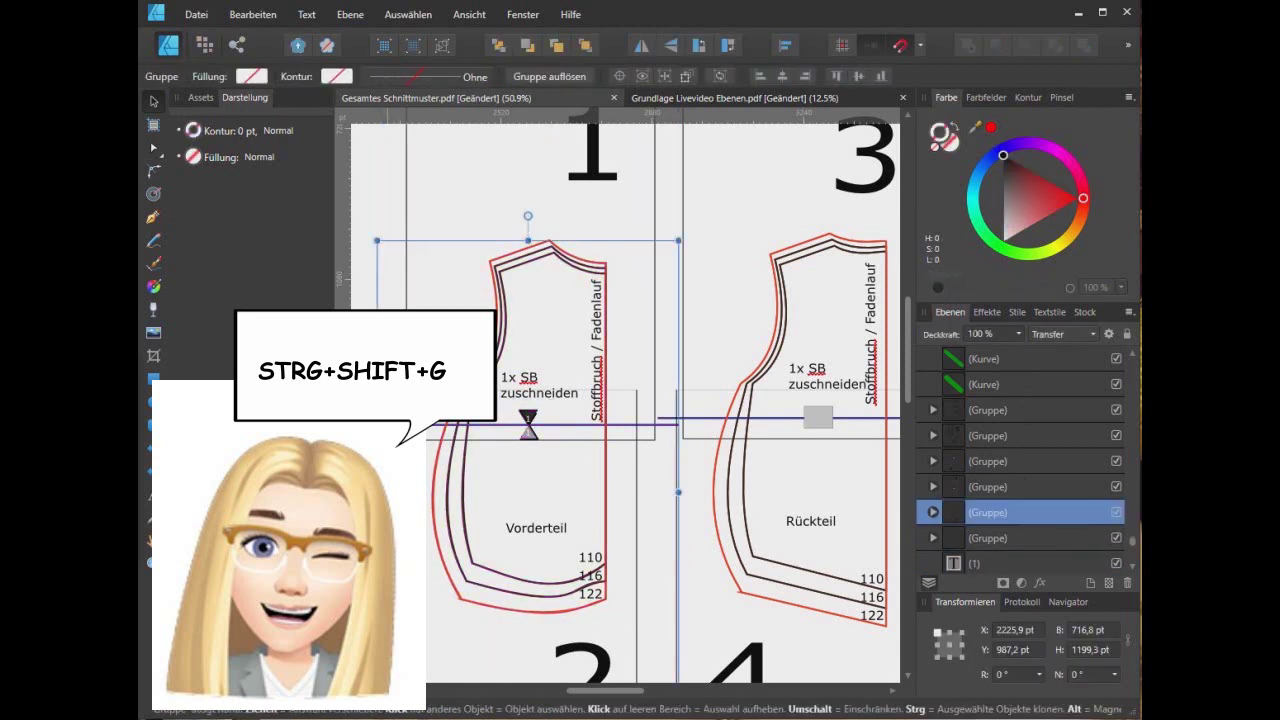
key("ctrl+shift+g")
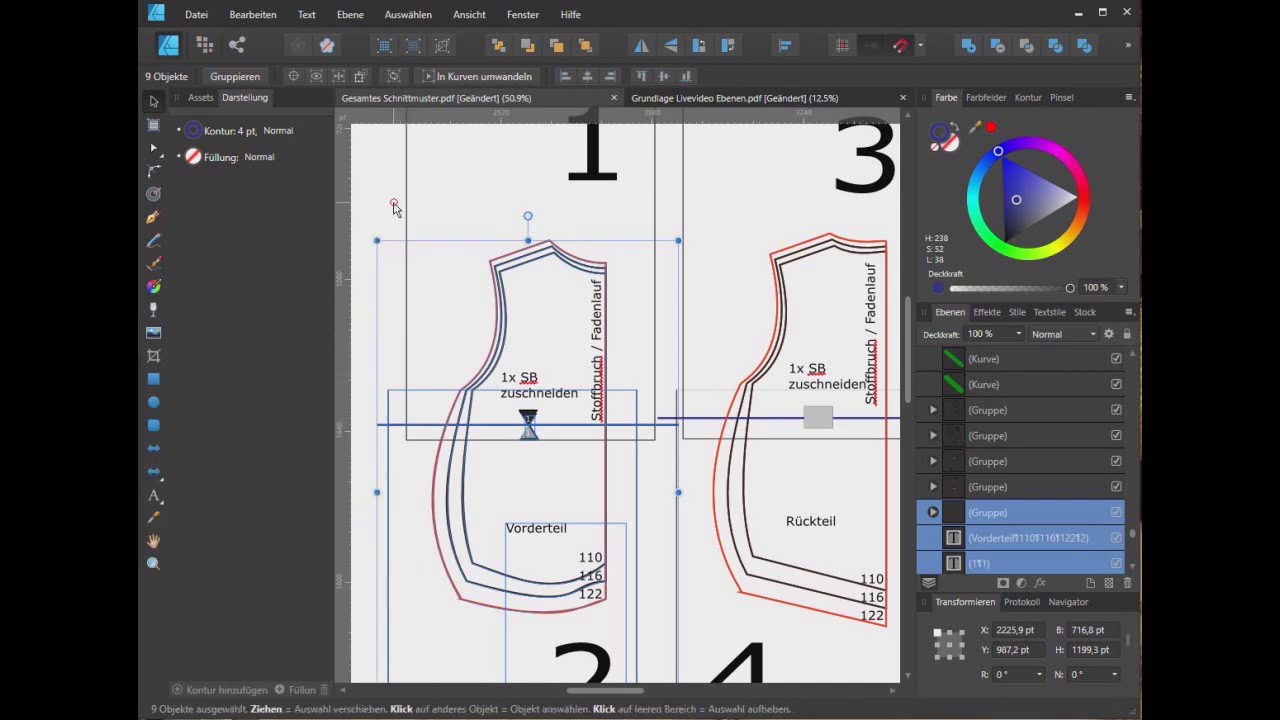
Ungroup the tile number 1 group and the Vorderteil label group
left_click(405, 206)
left_click(475, 321)
key("ctrl+shift+g")
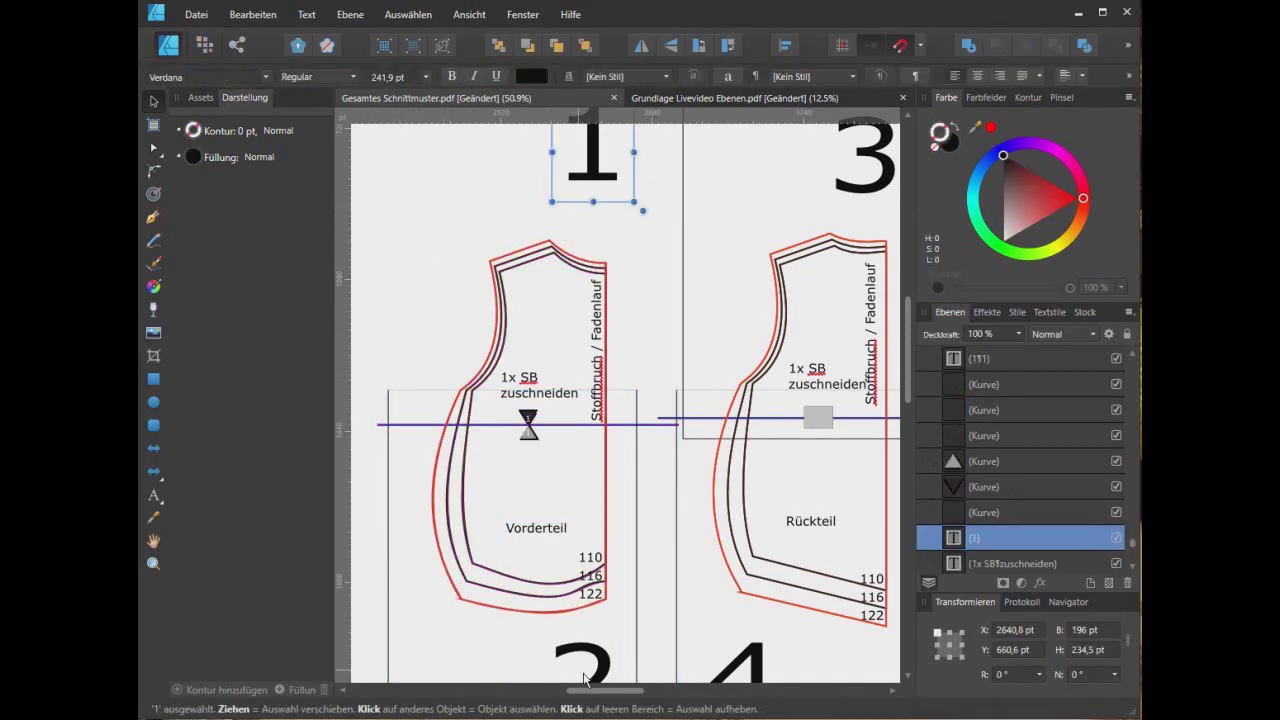
left_click(637, 507)
key("ctrl+shift+g")
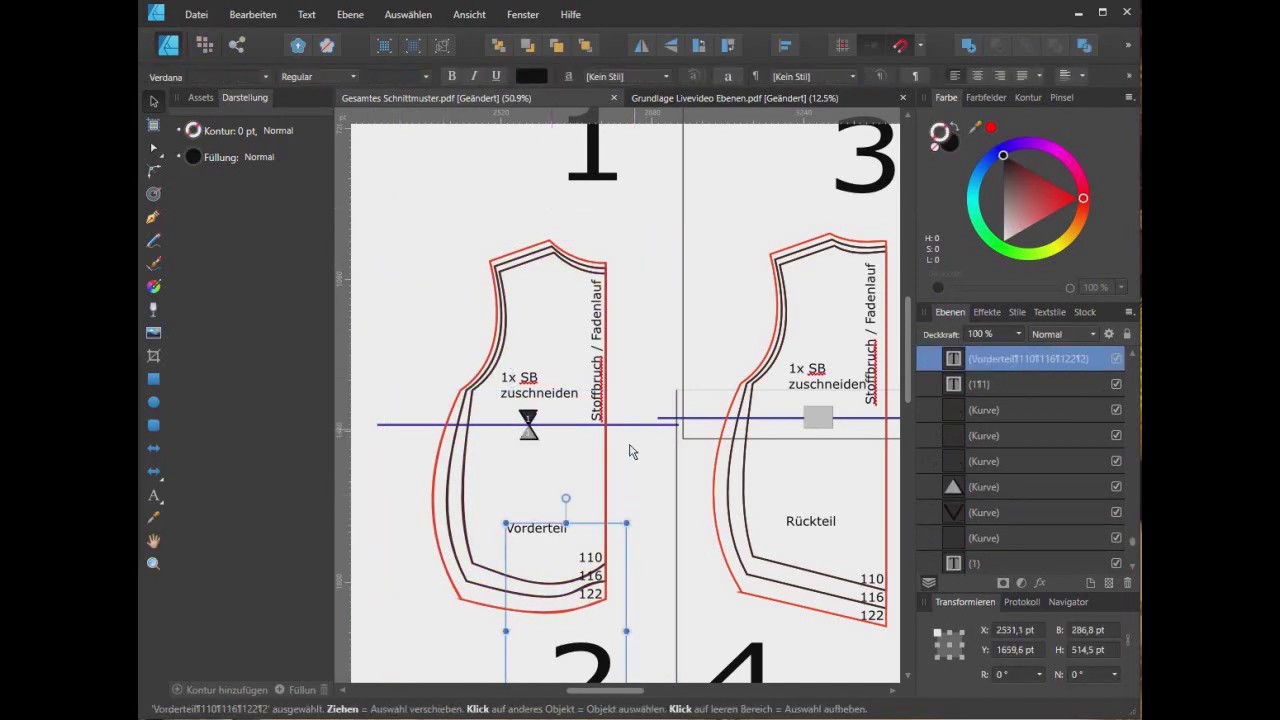
Check that the red outer, middle and innermost size curves select individually
left_click(605, 467)
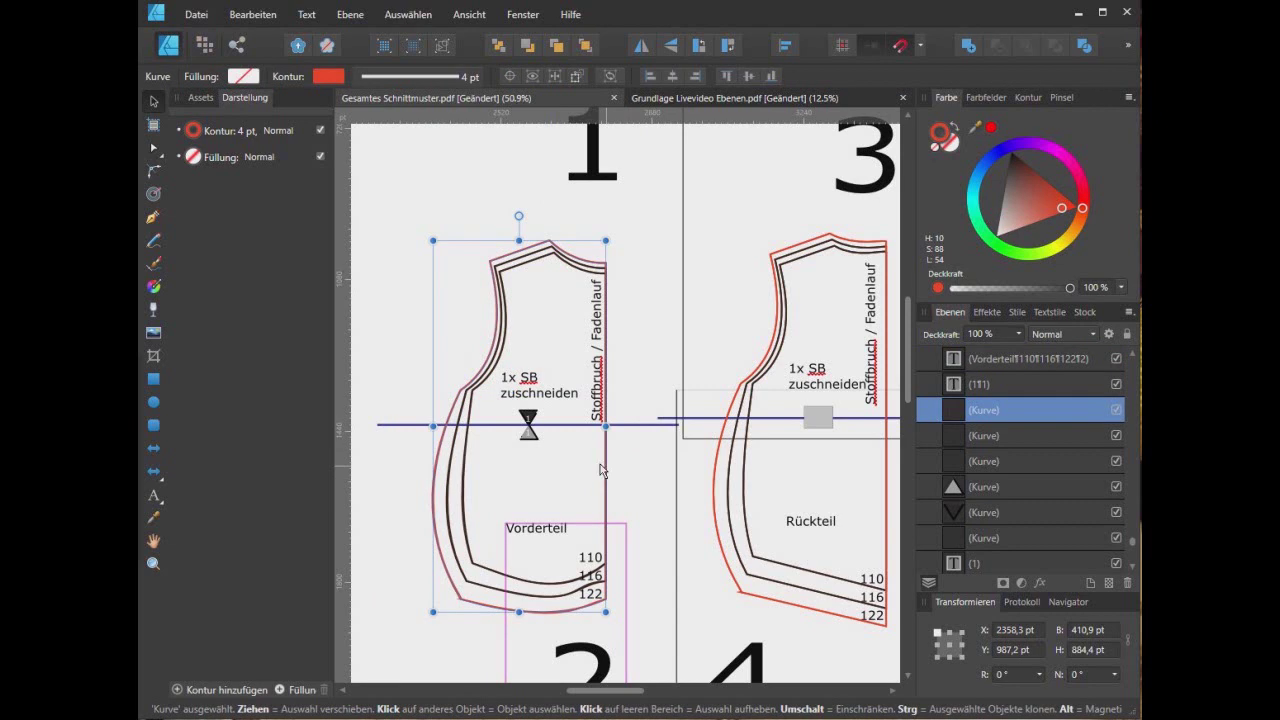
scroll(474, 447, "up", 1)
left_click(443, 410)
left_click(448, 415)
left_click(459, 453)
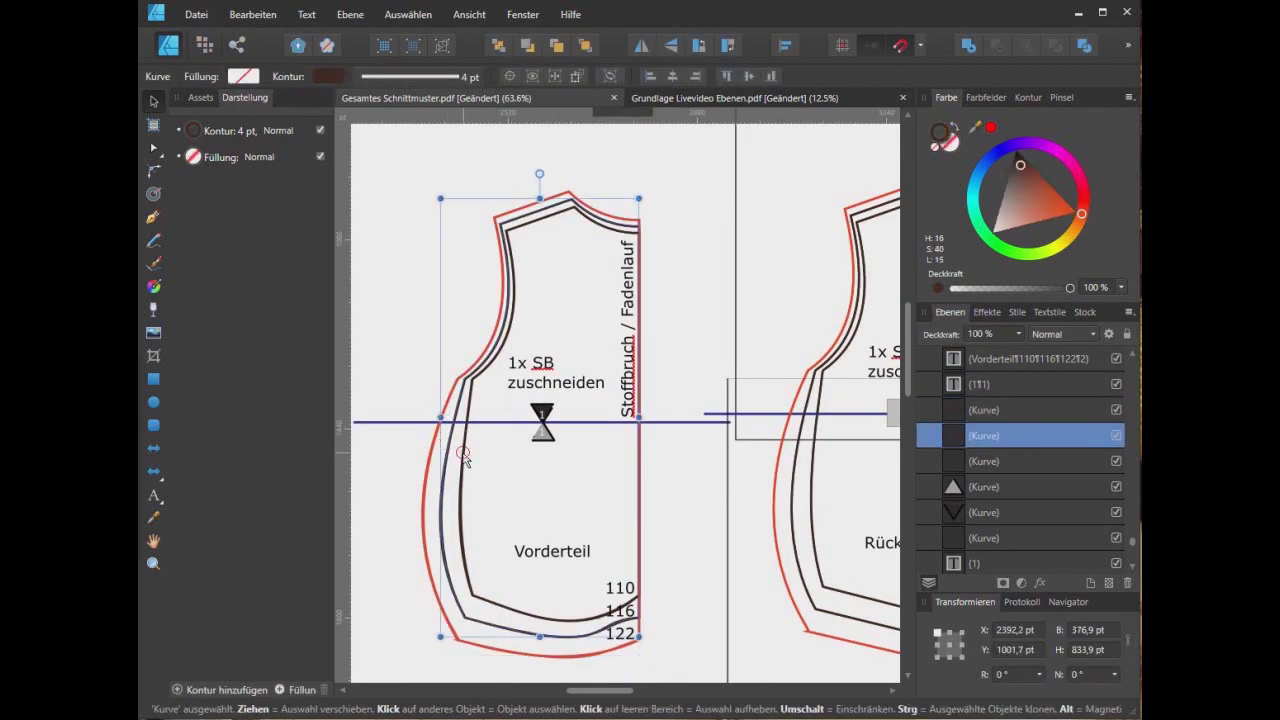
left_click(463, 458)
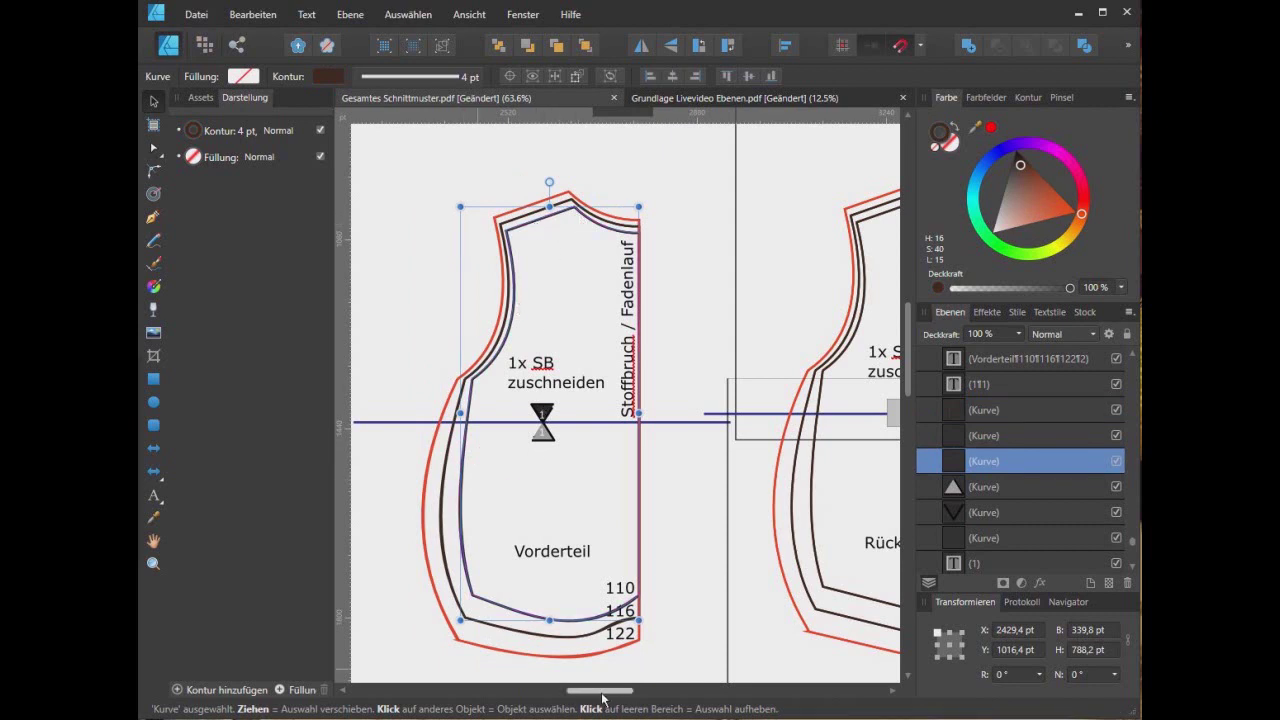
left_click_drag(605, 690, 532, 690)
left_click(766, 466)
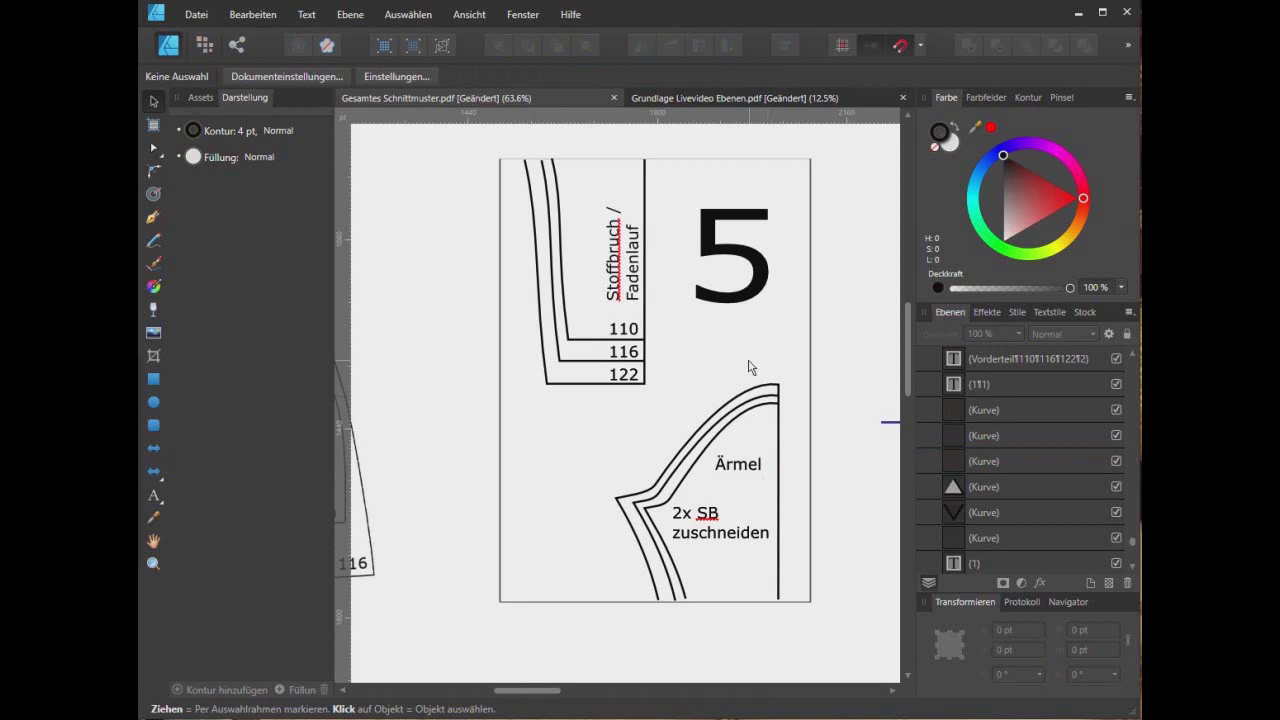
Dissolve the tile 5 group and delete its tile frame and number 5
left_click(766, 404)
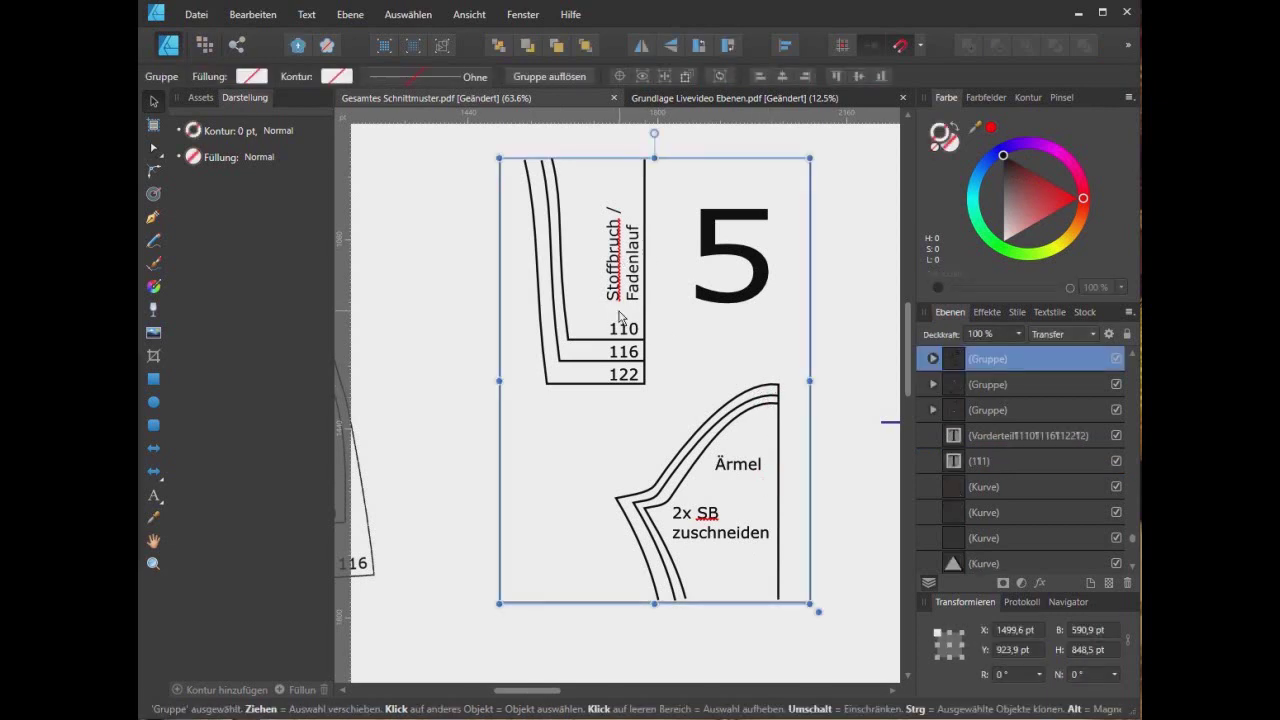
right_click(981, 367)
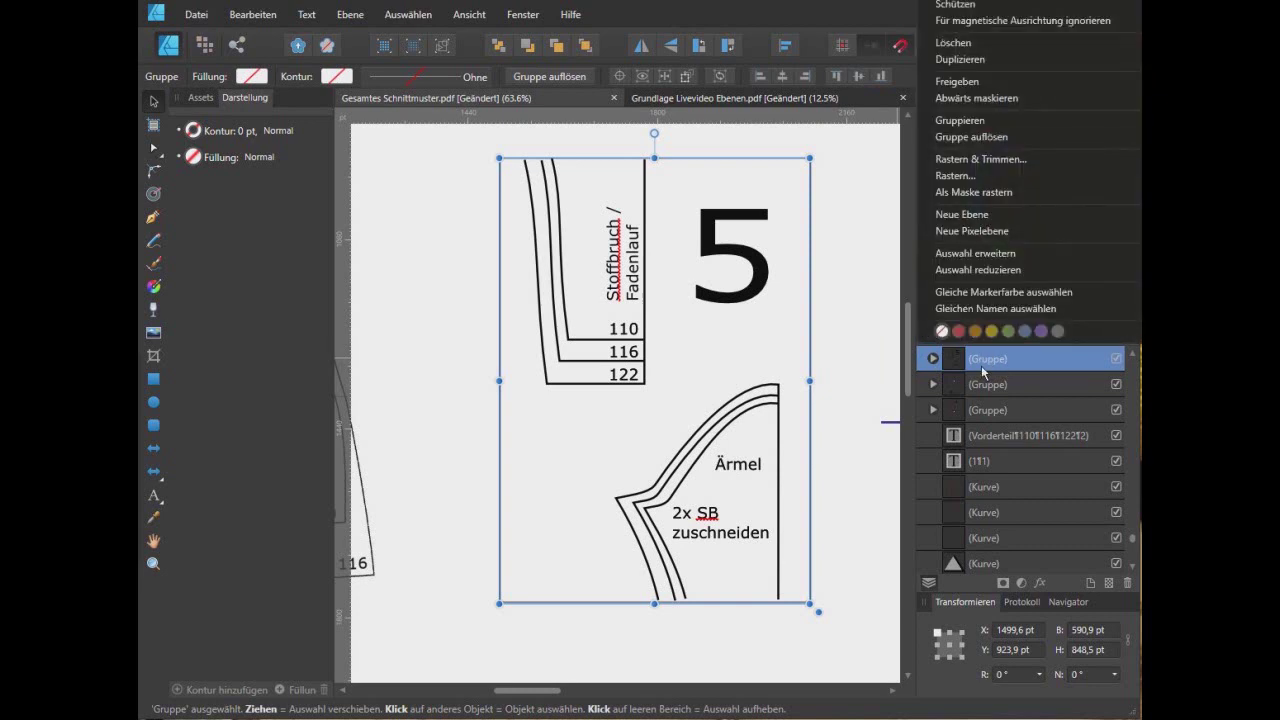
left_click(991, 139)
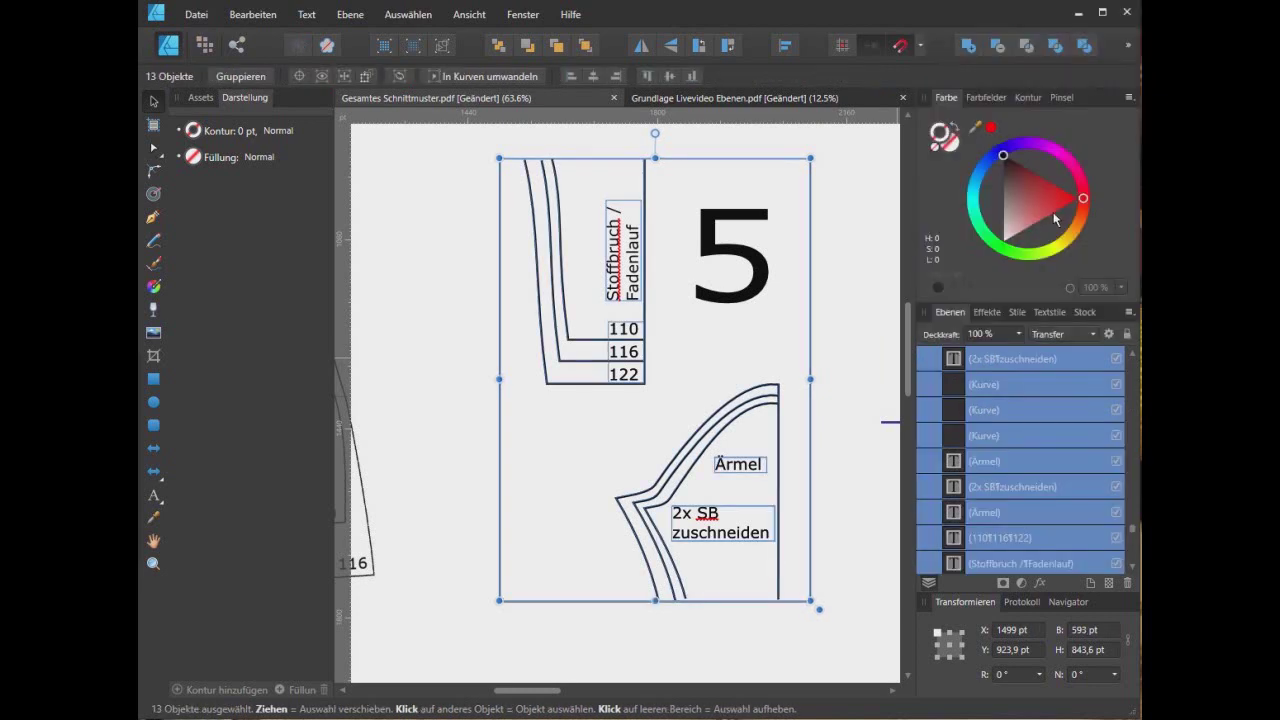
left_click(845, 248)
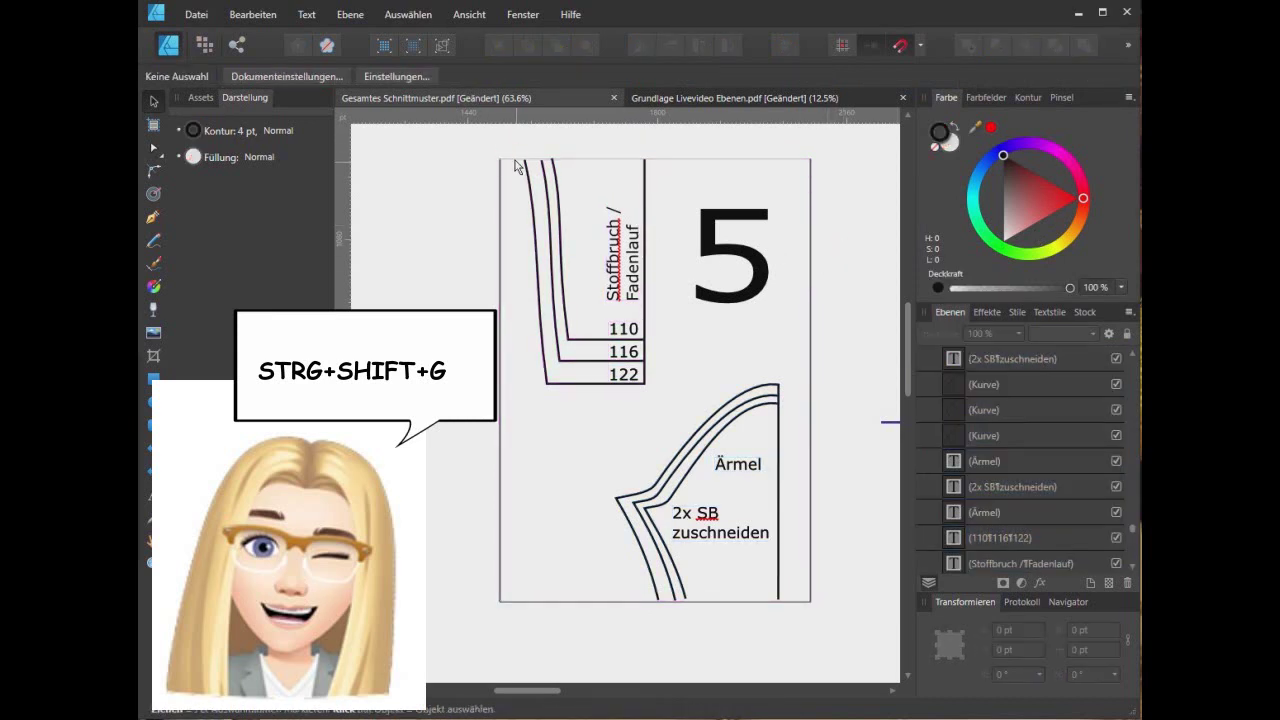
left_click(652, 252)
key("Delete")
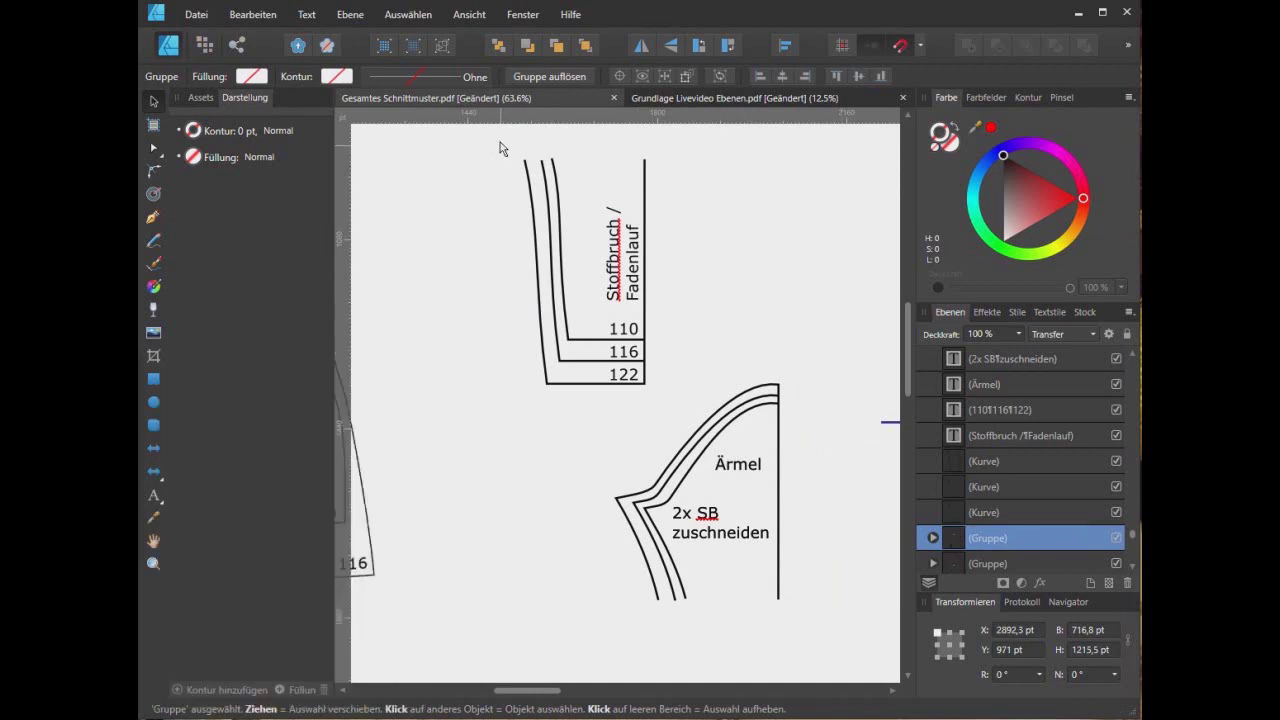
Move the Stoffbruch strip and its size labels under the sleeve, aligned with its curves
left_click_drag(500, 148, 678, 414)
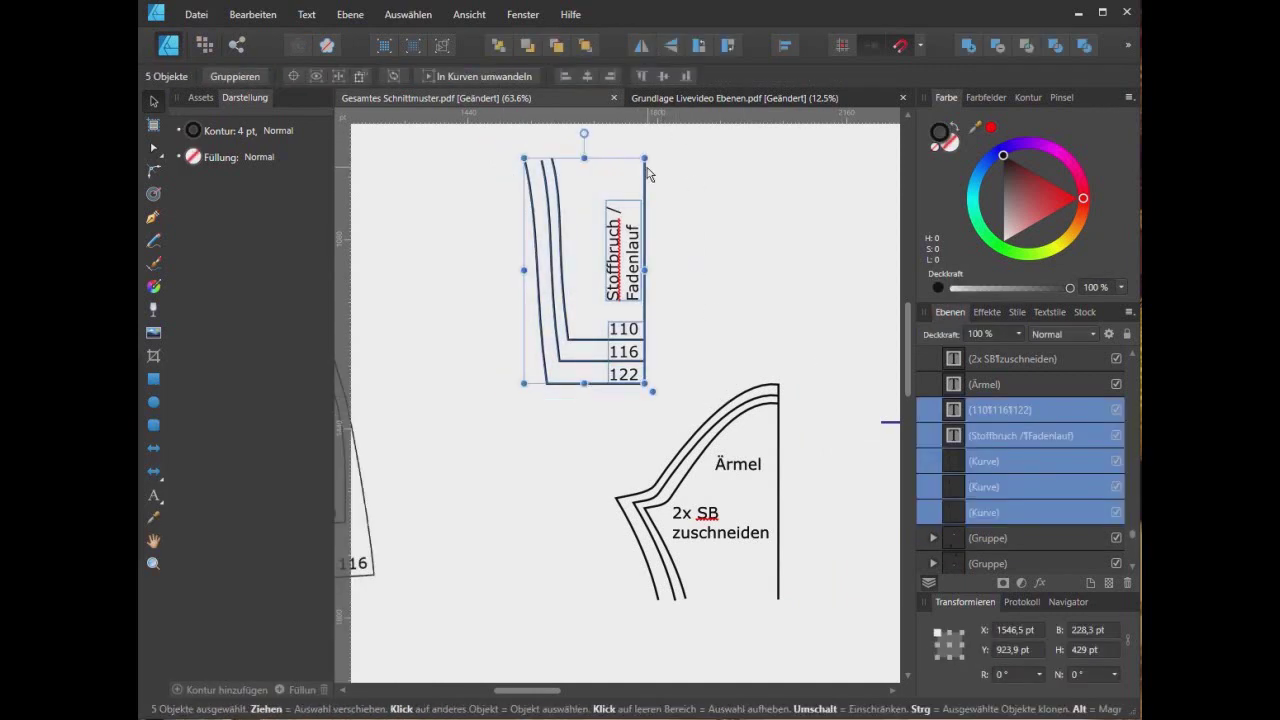
left_click_drag(647, 174, 781, 630)
scroll(781, 630, "up", 5)
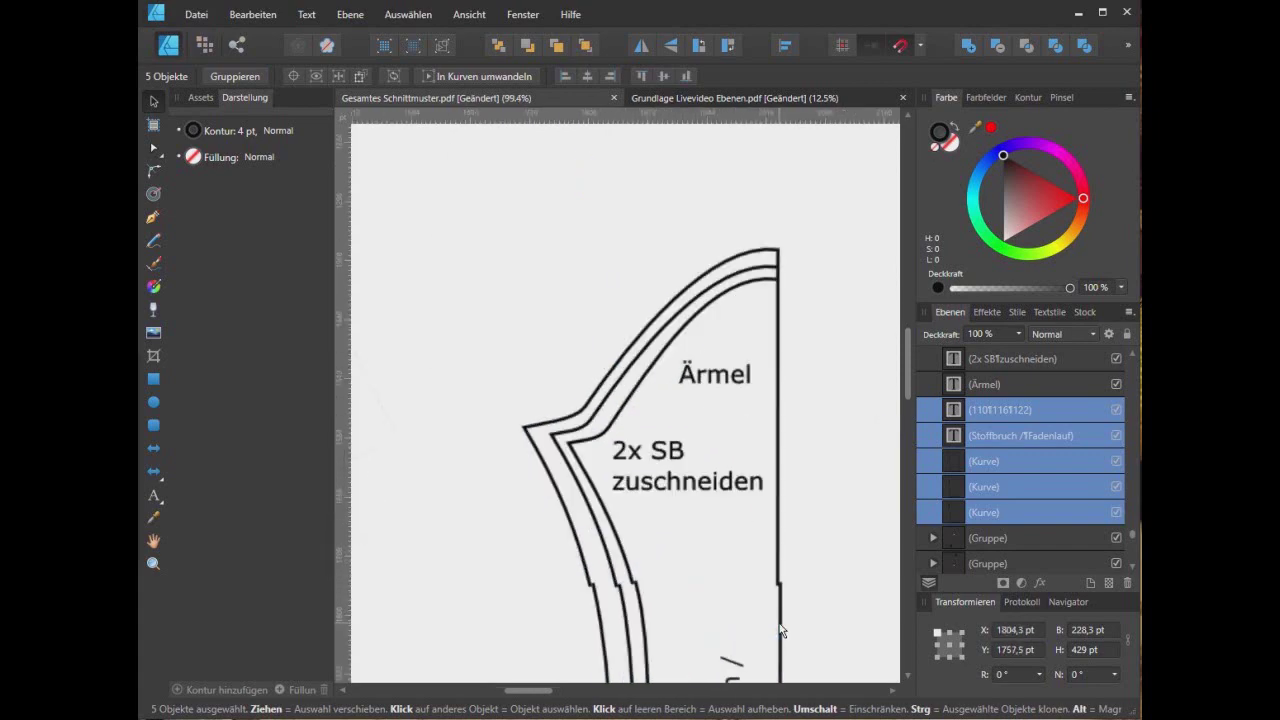
left_click_drag(781, 630, 778, 614)
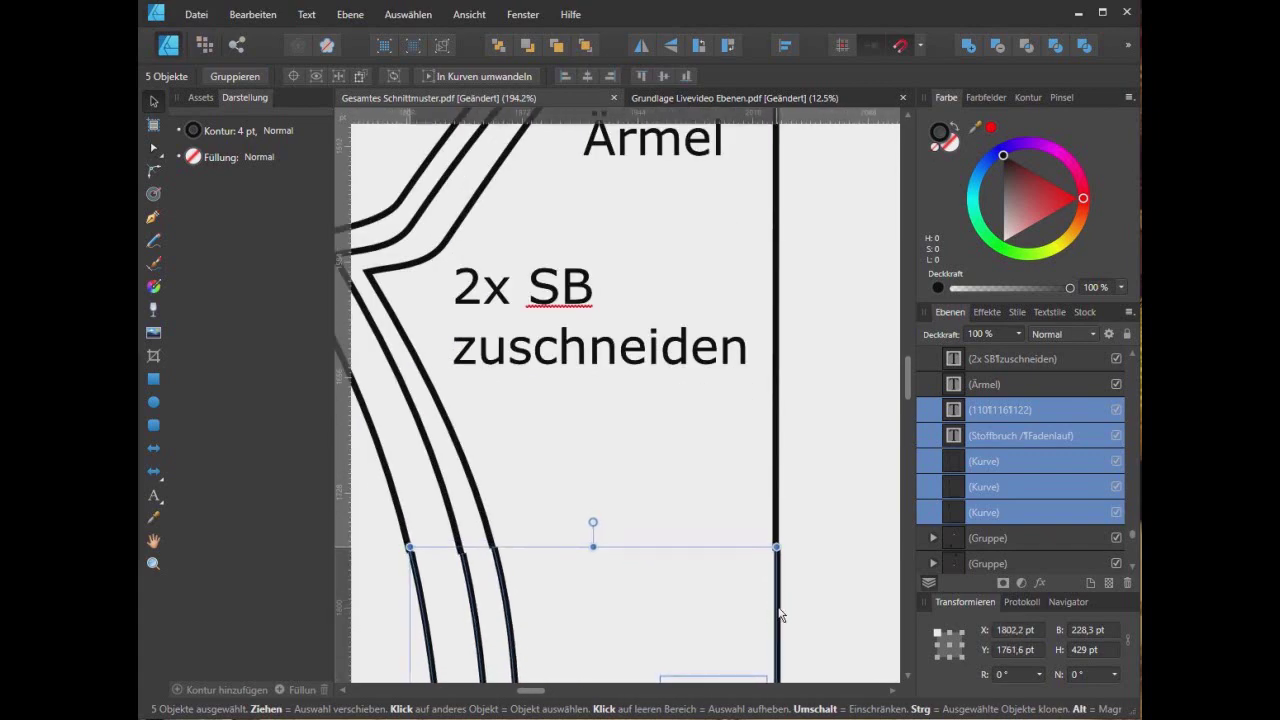
left_click(837, 569)
Zoom out and marquee-select the whole sleeve piece
scroll(840, 560, "down", 3)
scroll(850, 565, "down", 1)
scroll(851, 566, "down", 2)
scroll(853, 565, "down", 1)
scroll(855, 564, "down", 1)
scroll(855, 564, "down", 2)
left_click_drag(681, 208, 836, 610)
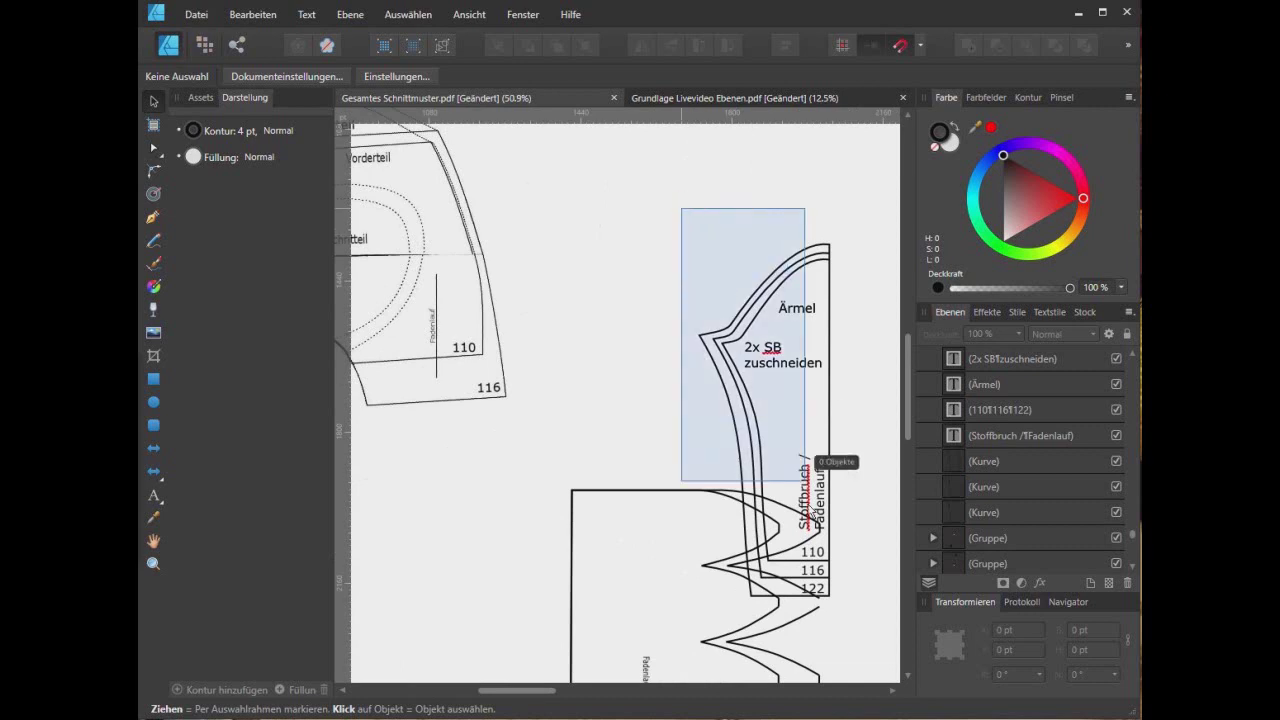
Move the sleeve piece up and left, zoom in, and deselect it
left_click_drag(737, 401, 651, 261)
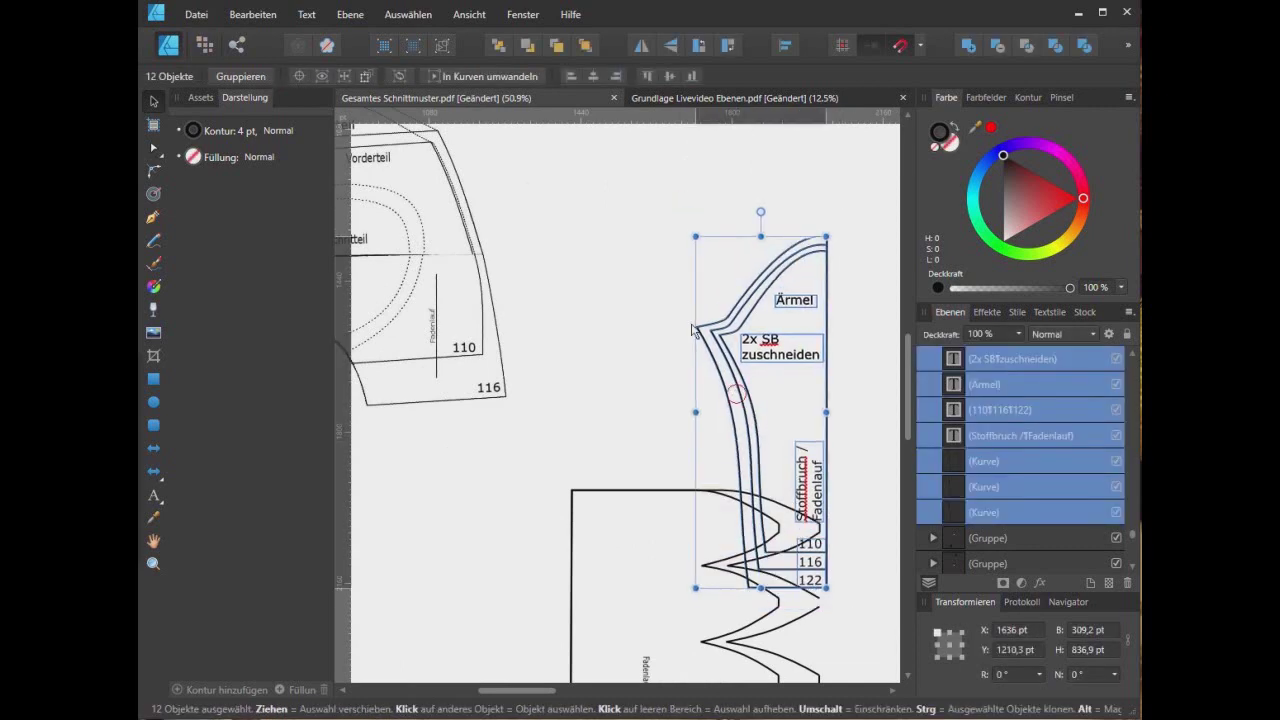
scroll(780, 343, "up", 2)
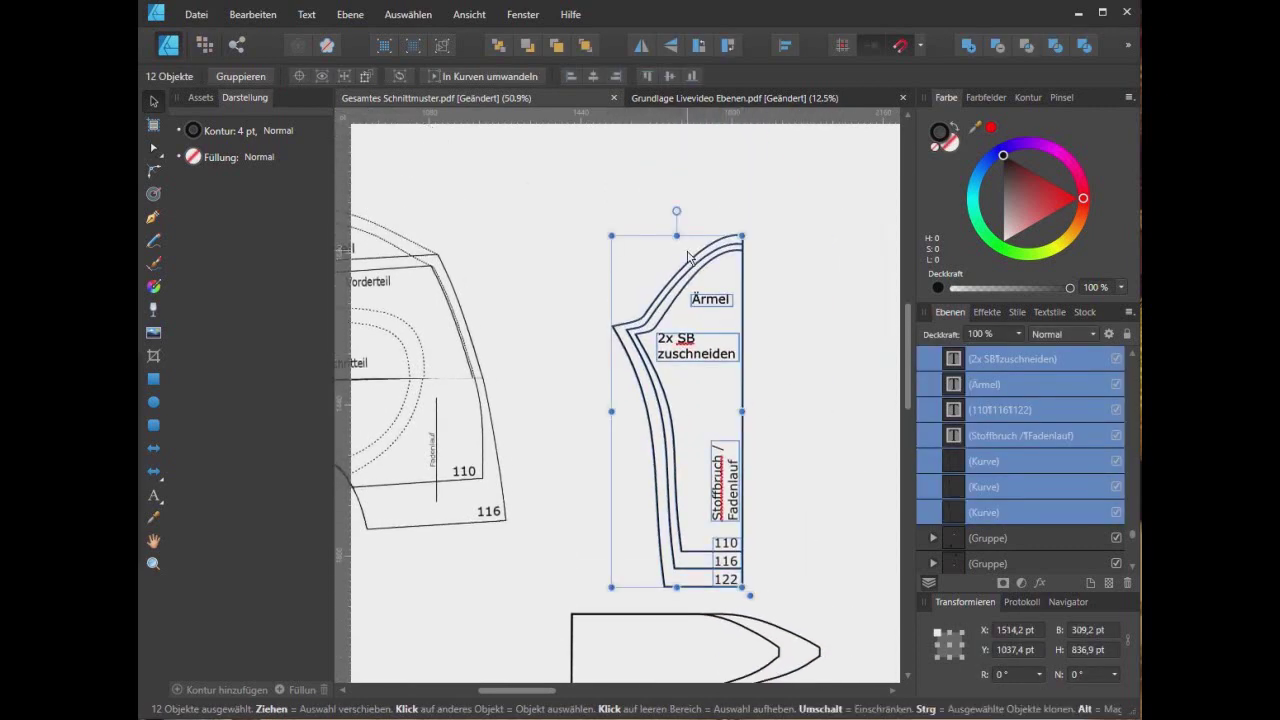
left_click_drag(697, 224, 699, 176)
scroll(808, 389, "up", 1)
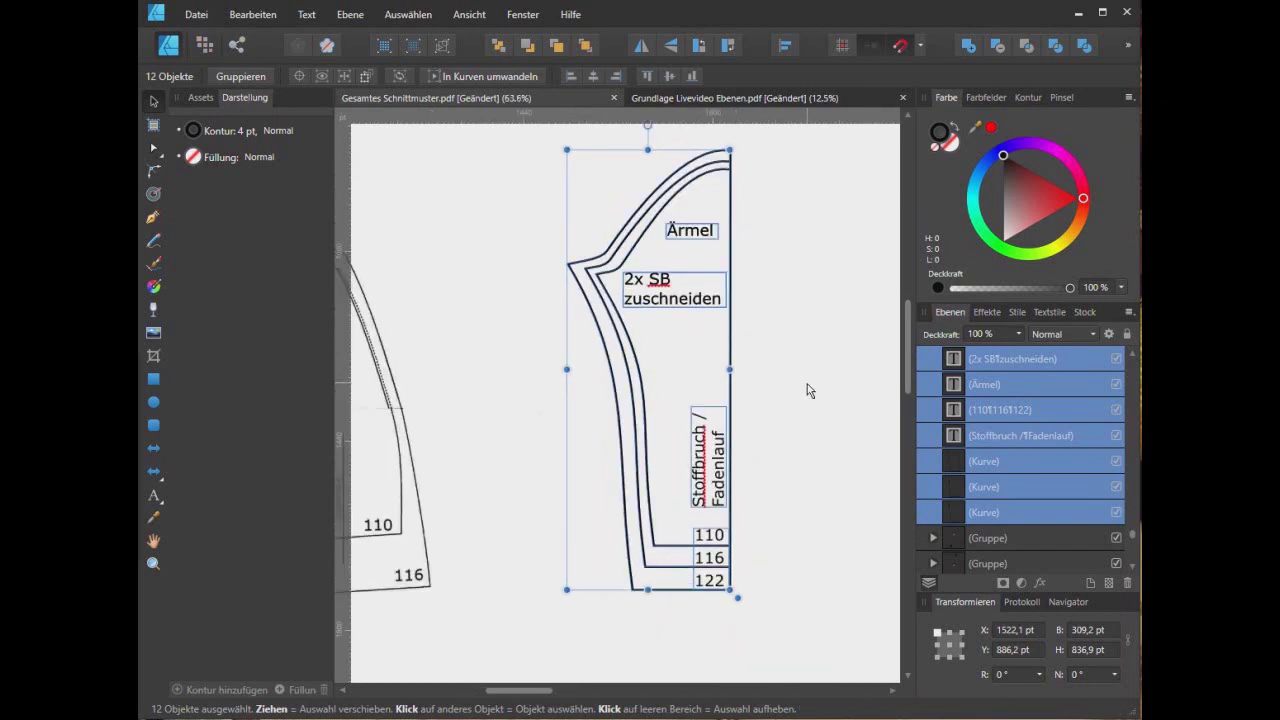
left_click(808, 381)
Inspect the sleeve's separate upper and lower size curve segments
left_click(636, 355)
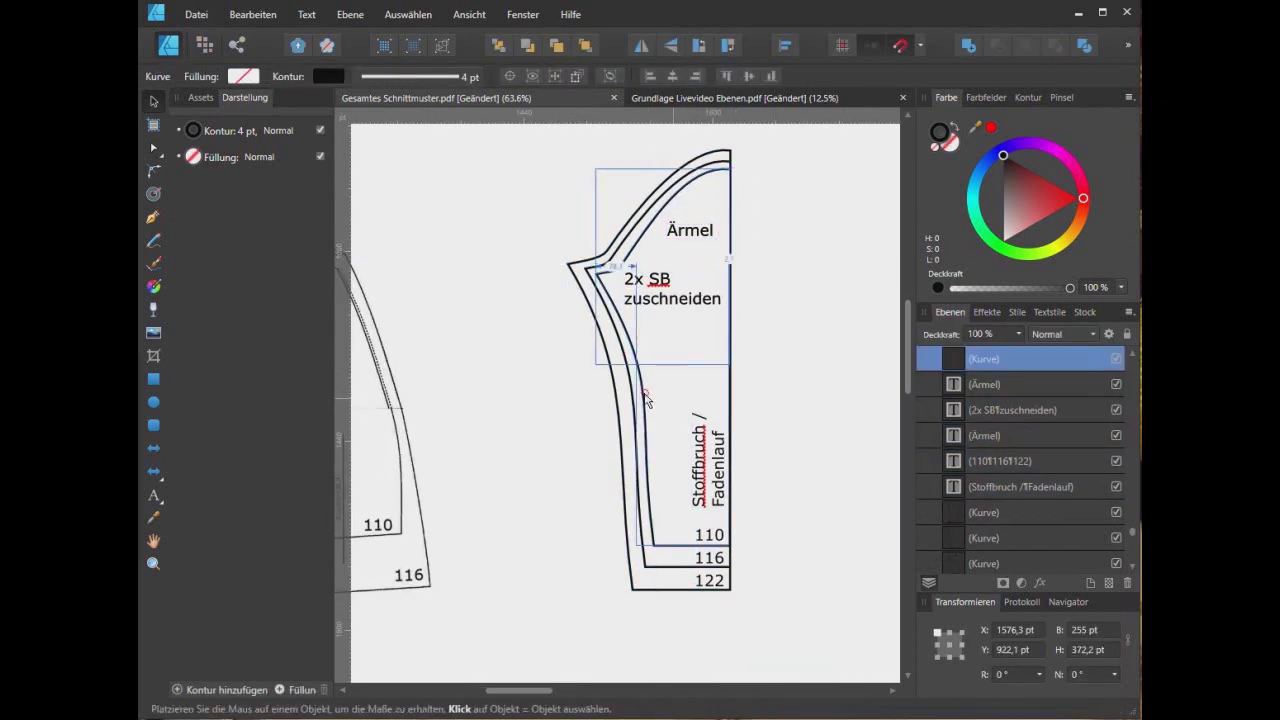
left_click(641, 402, "shift")
left_click(812, 380)
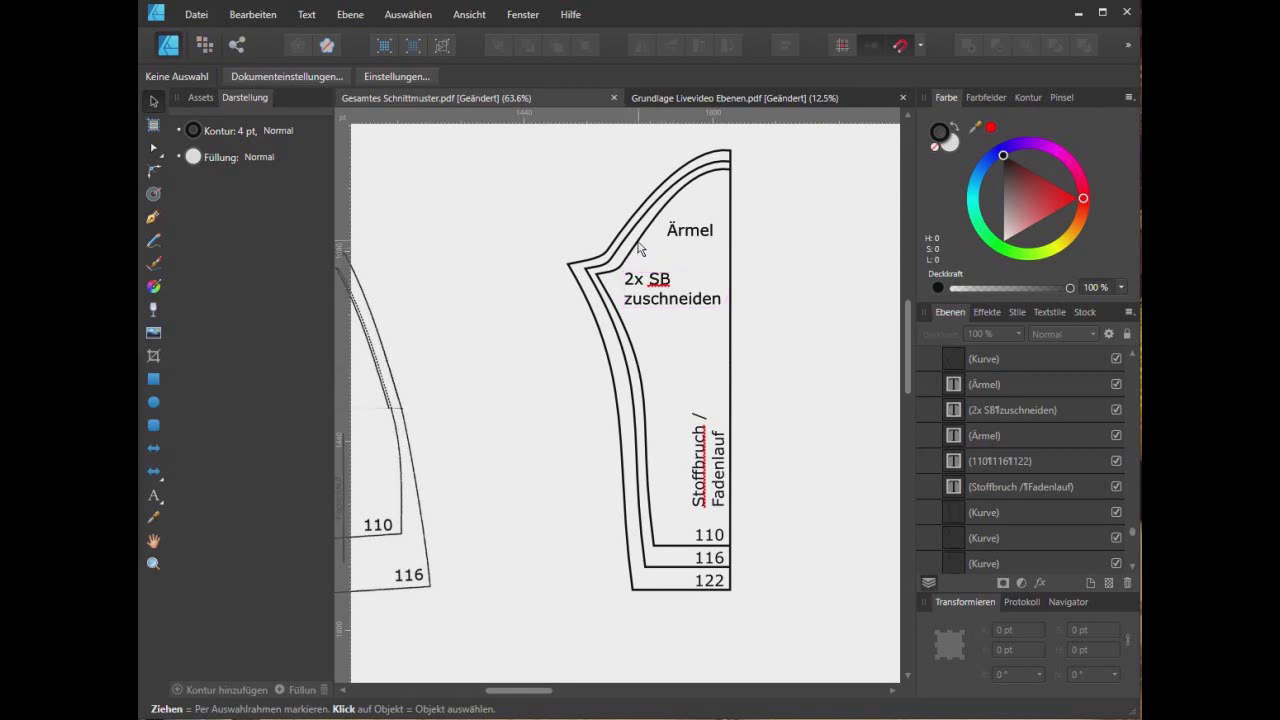
left_click(640, 248)
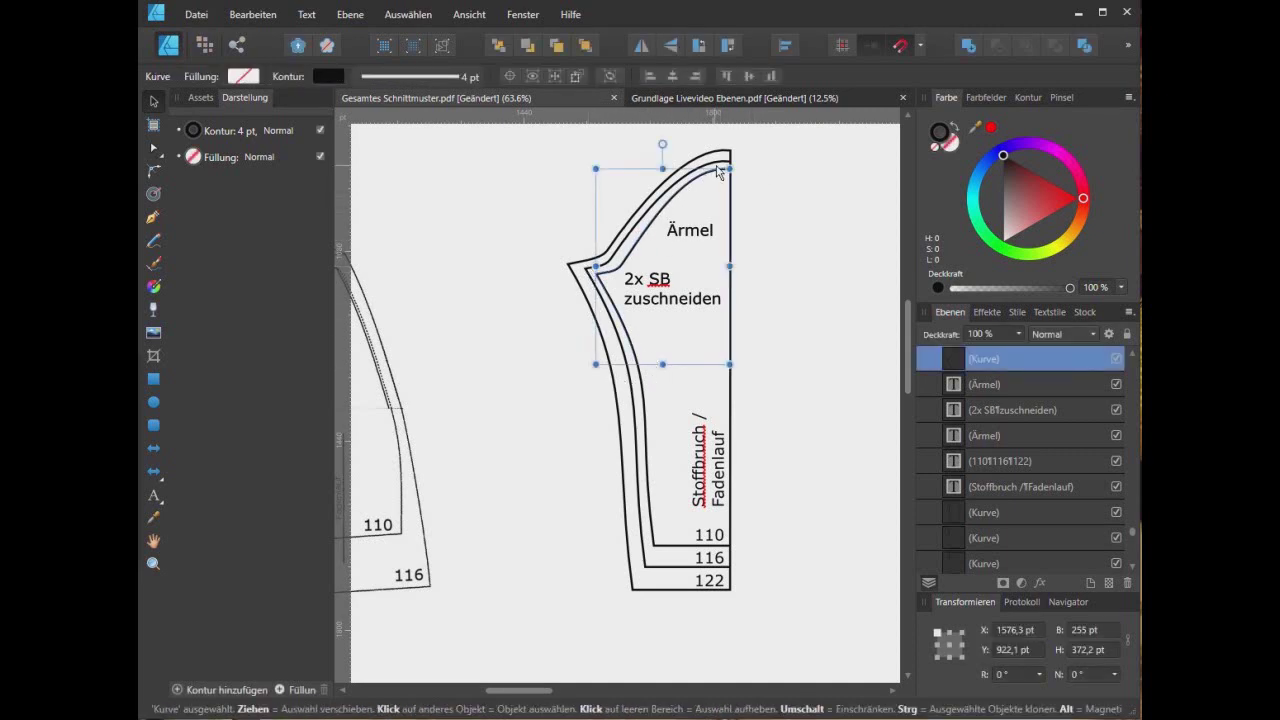
scroll(681, 373, "up", 1)
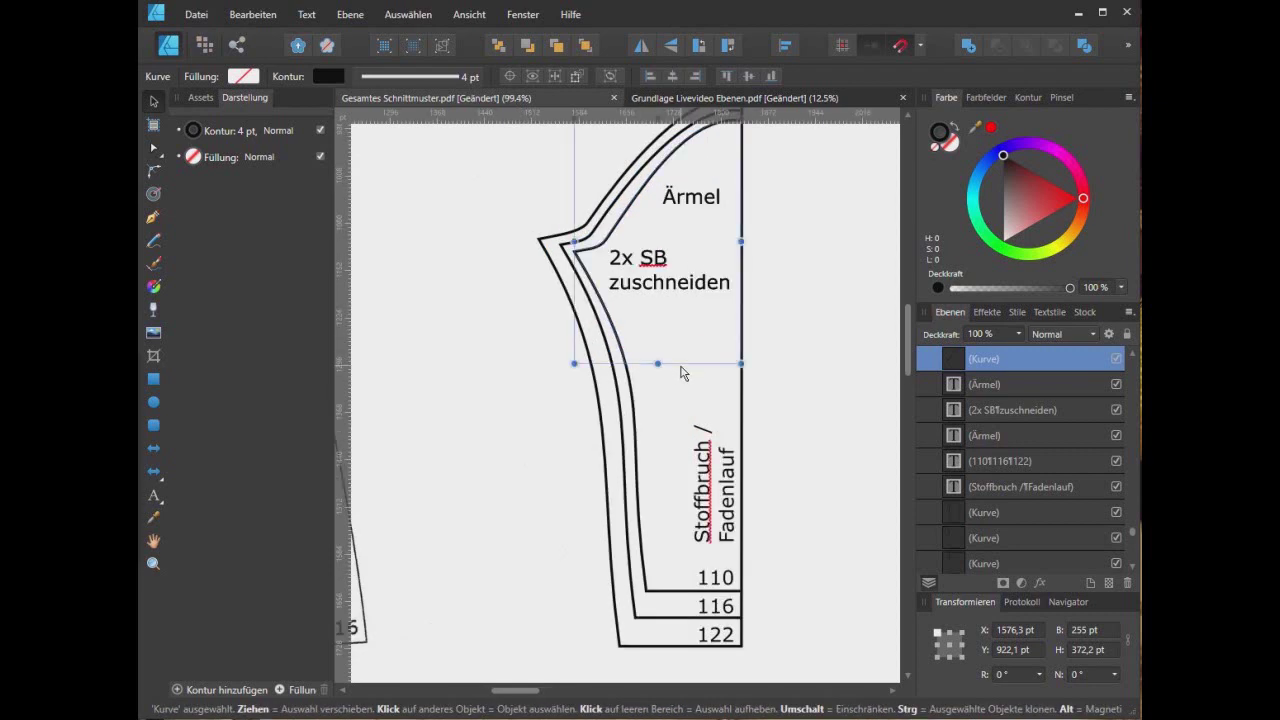
scroll(681, 373, "up", 1)
left_click(685, 427)
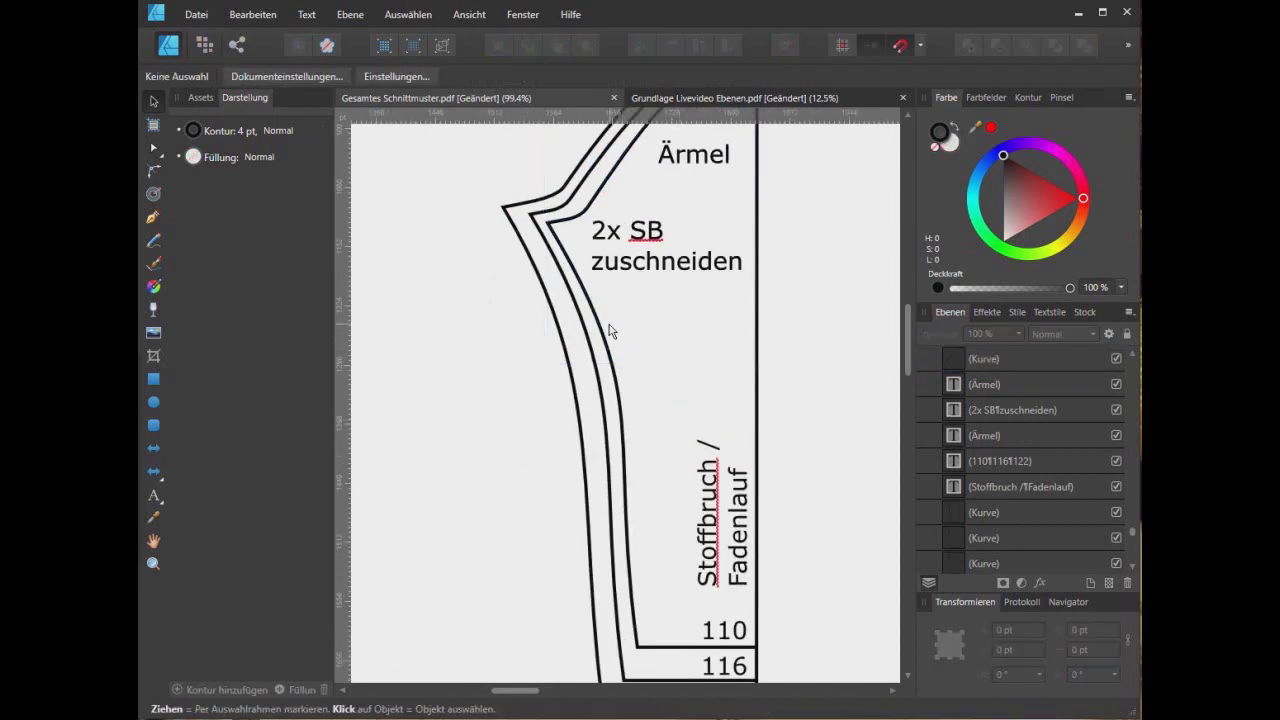
left_click(154, 150)
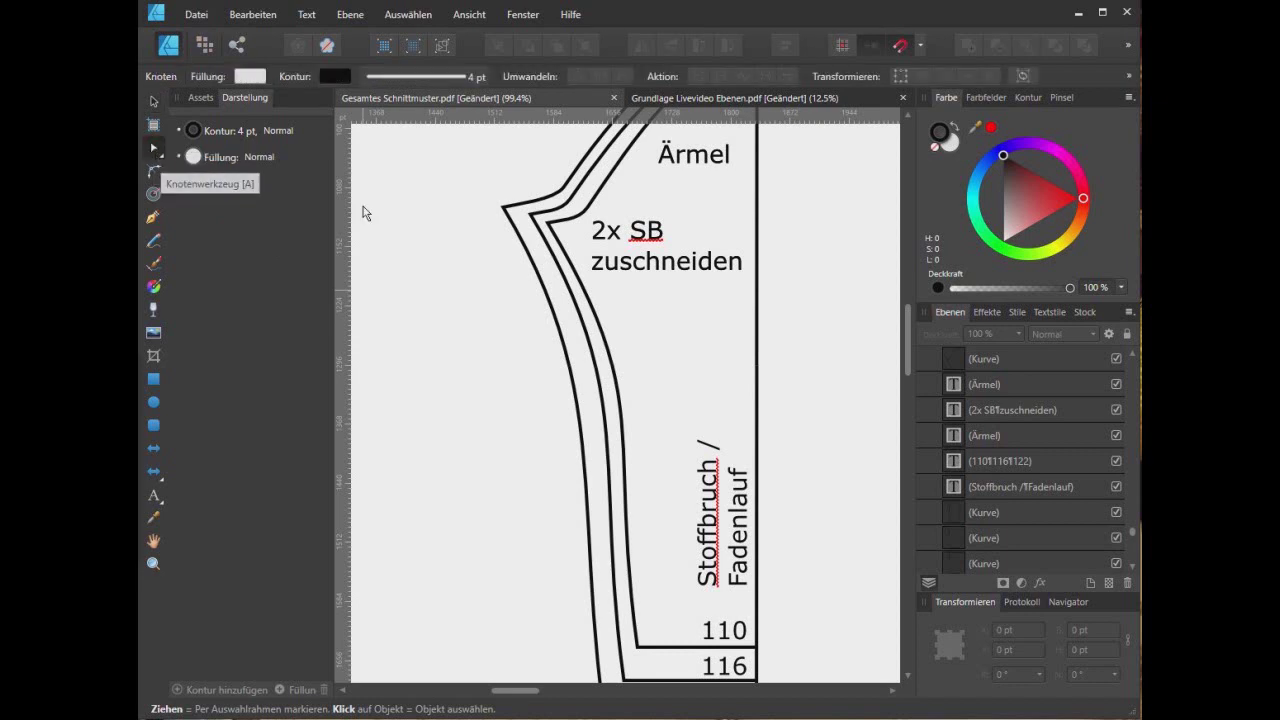
Select the upper and lower pieces of the innermost 110 line and their meeting node
left_click(590, 305)
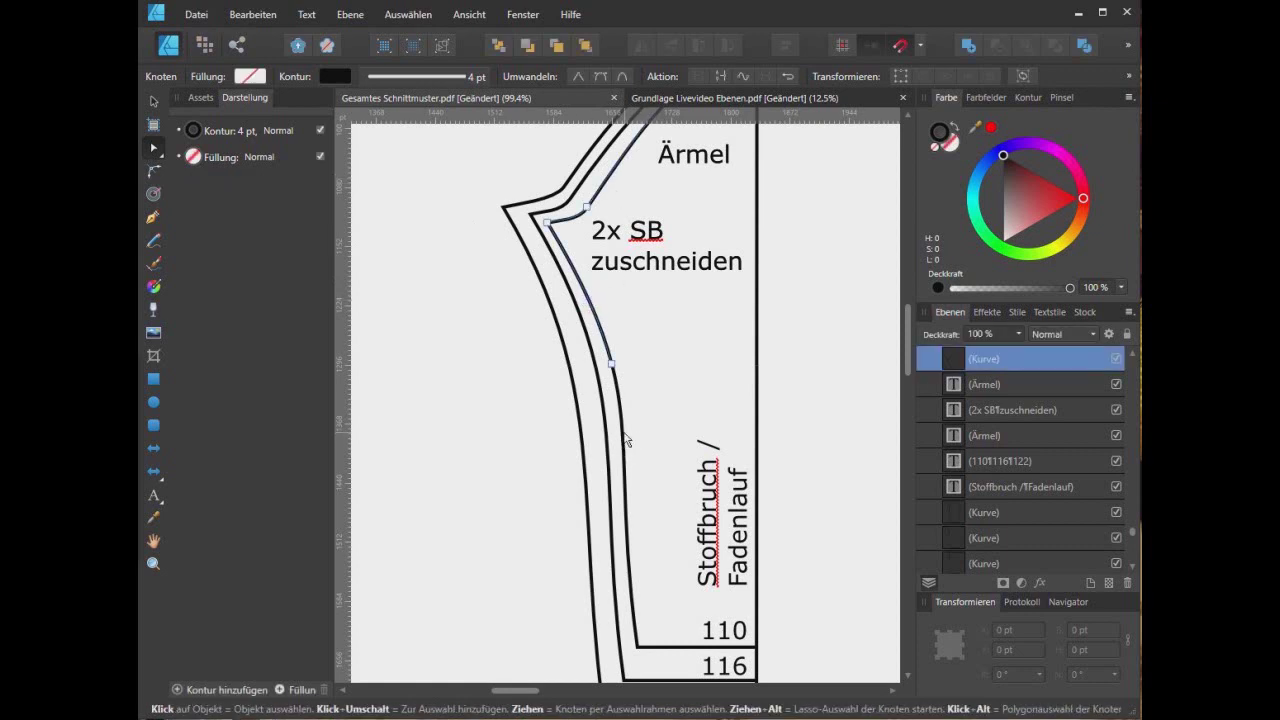
left_click(623, 436, "shift")
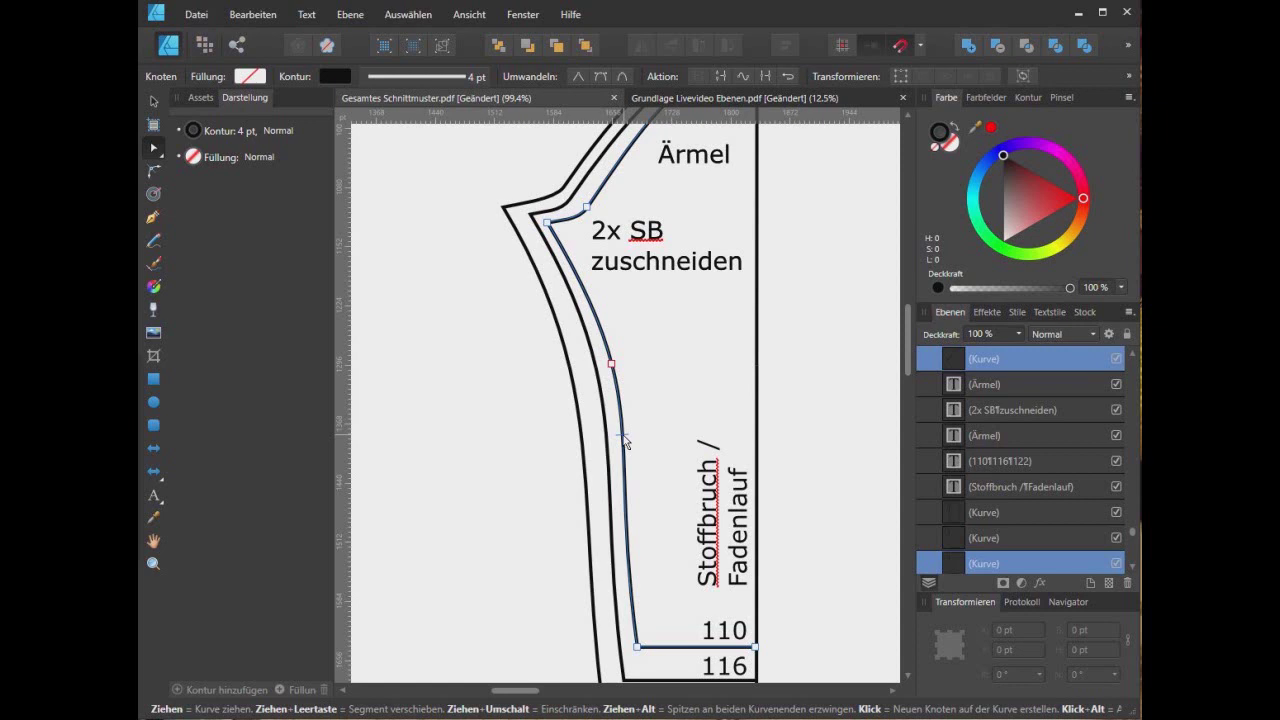
scroll(690, 400, "up", 3)
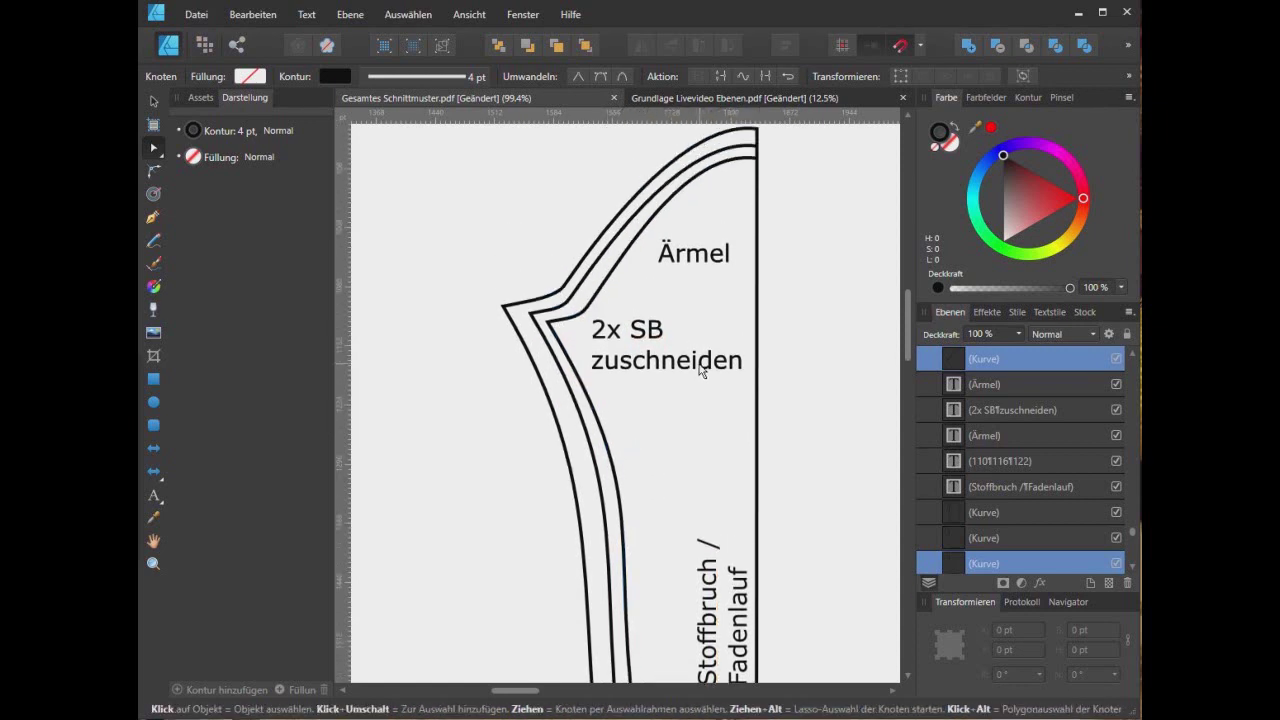
scroll(700, 370, "down", 3)
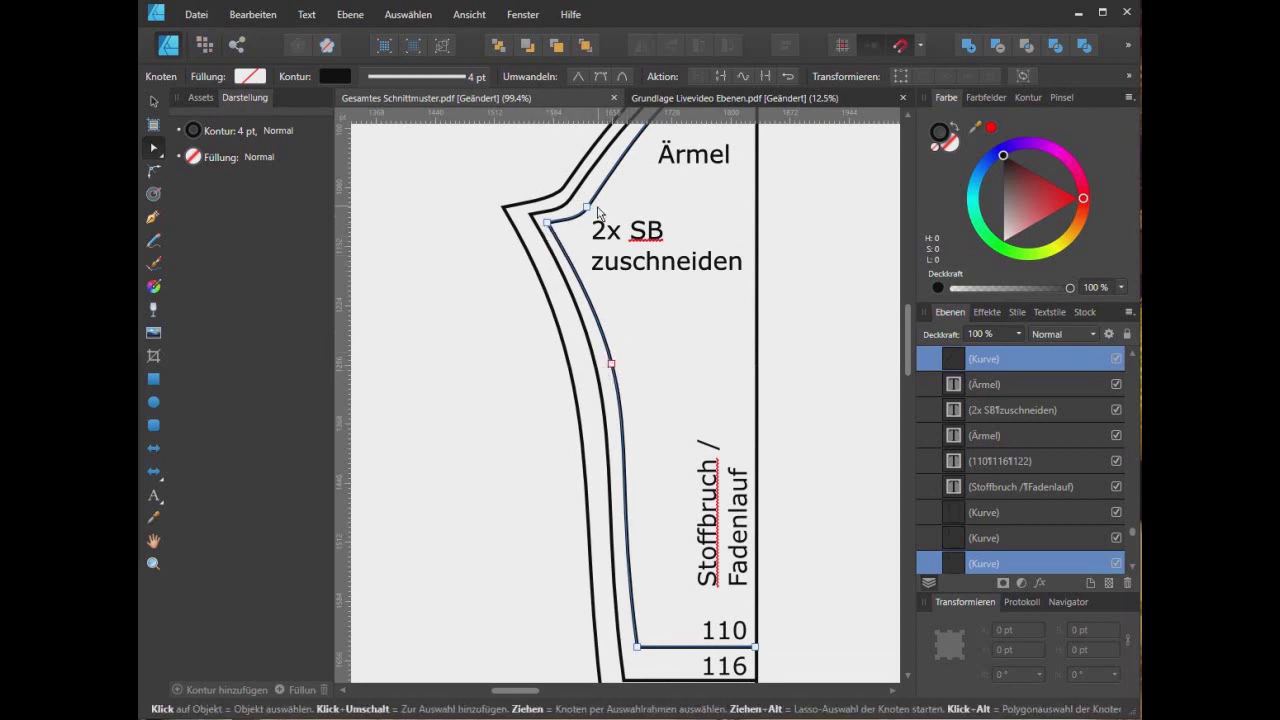
left_click_drag(653, 334, 593, 407)
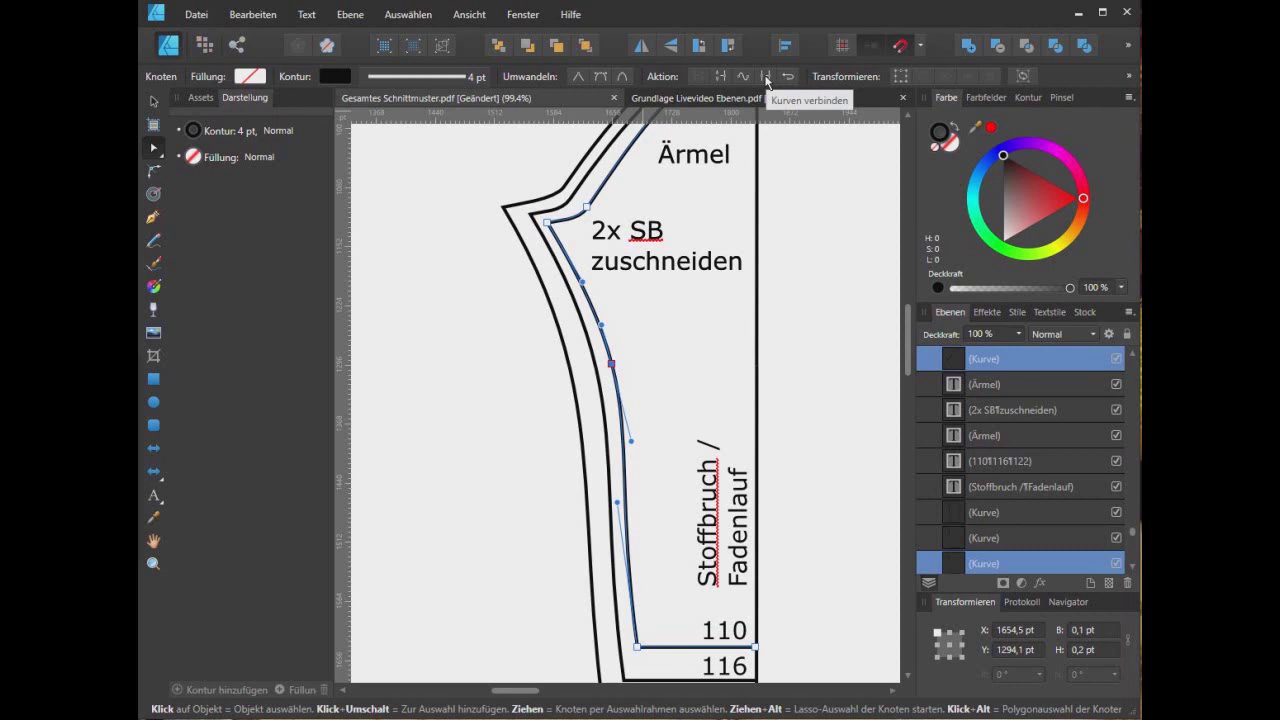
Join the two 110 pieces, then reselect the curve's top-right end node
left_click(766, 77)
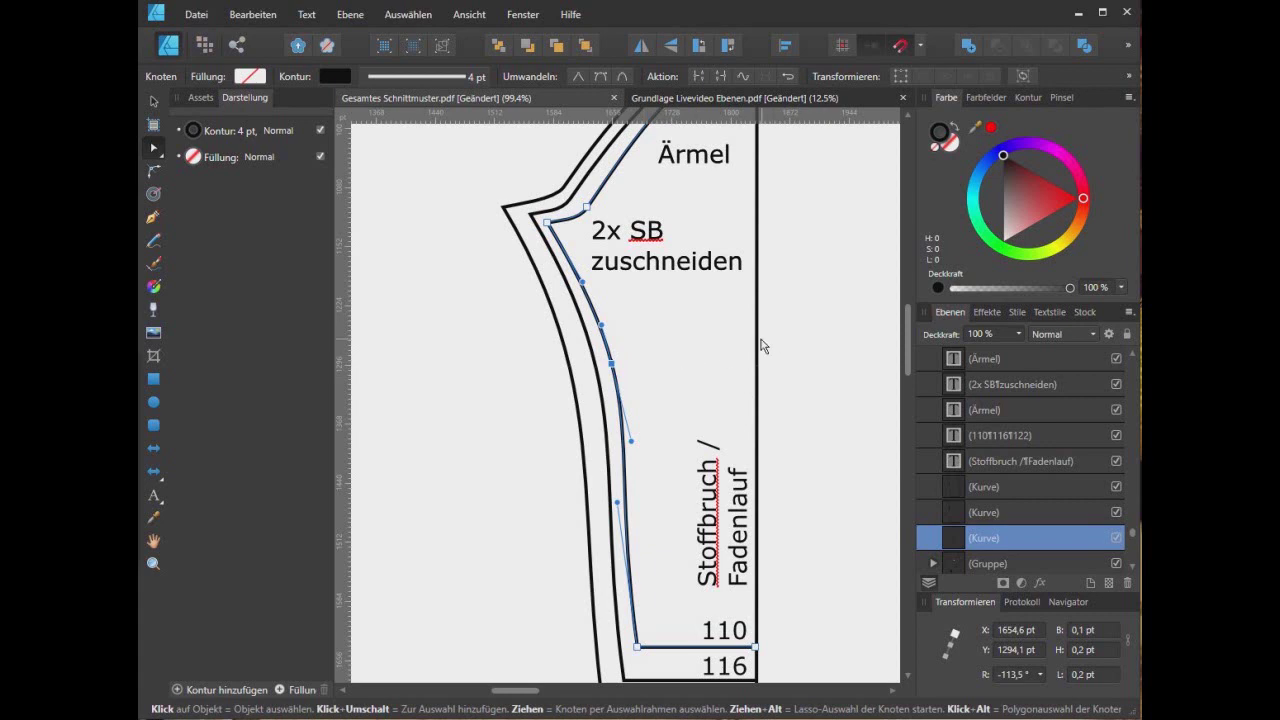
scroll(809, 330, "up", 3)
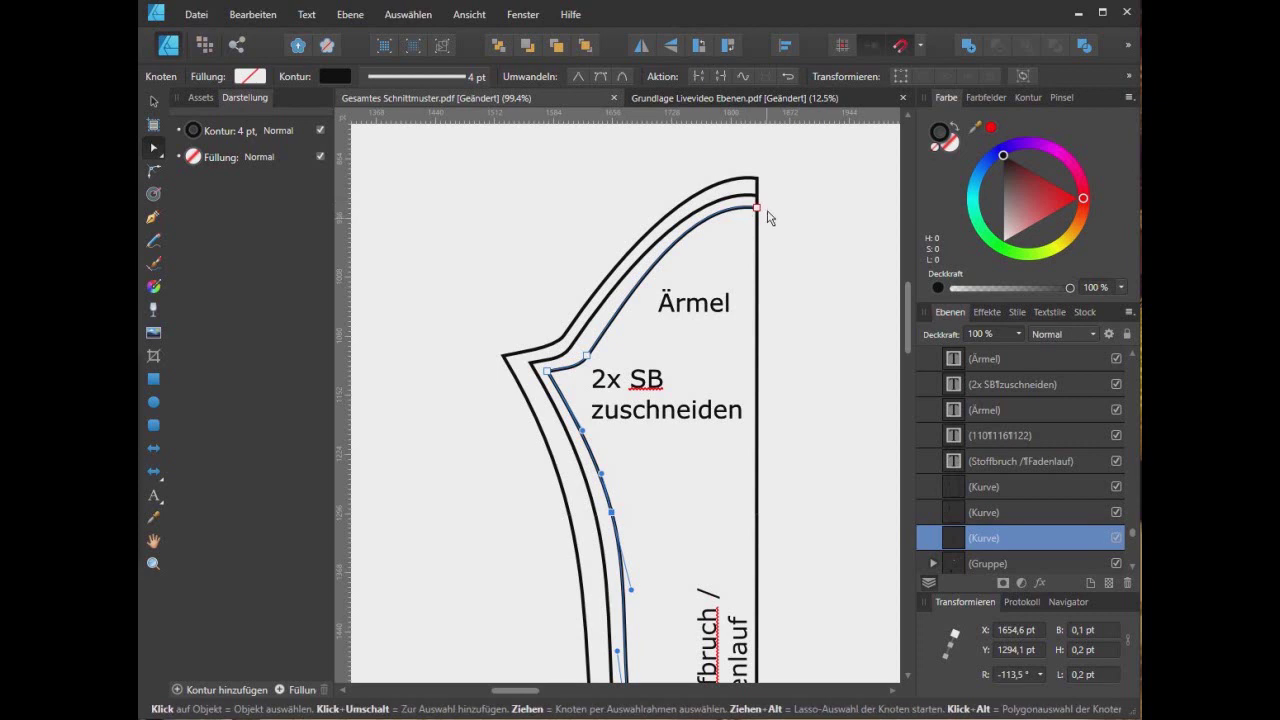
left_click(757, 207)
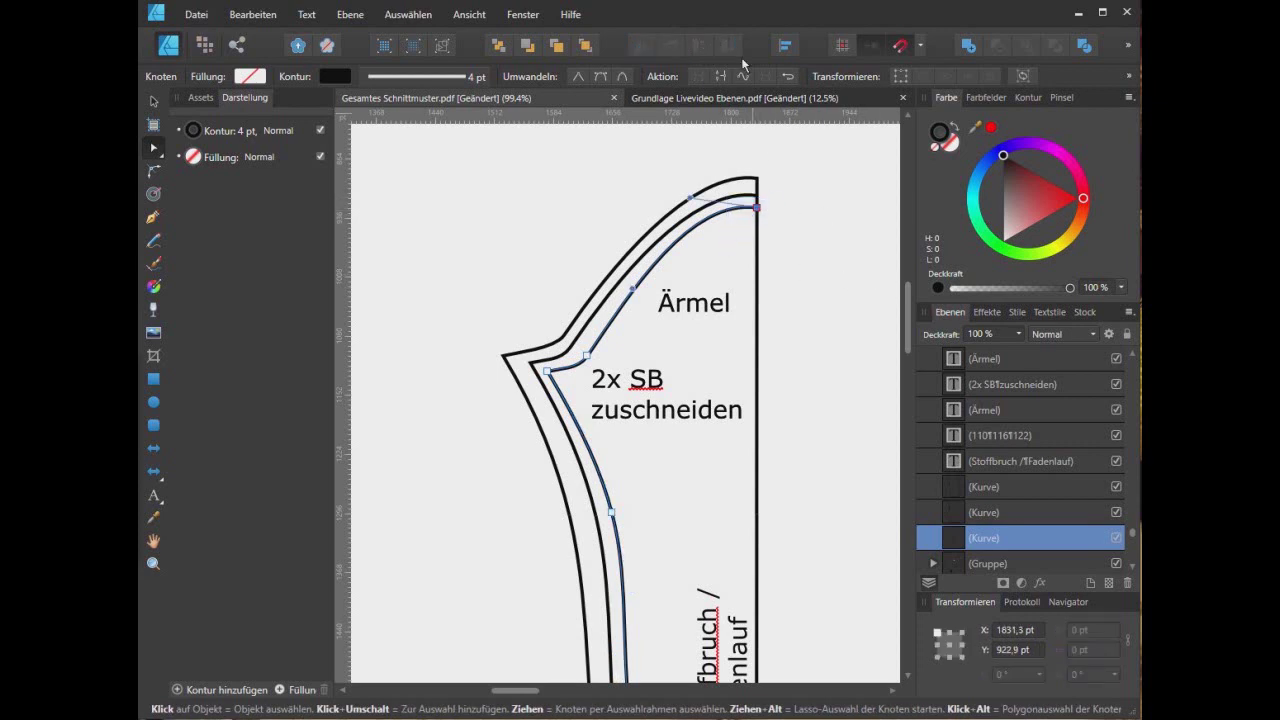
left_click(763, 162)
left_click(742, 210)
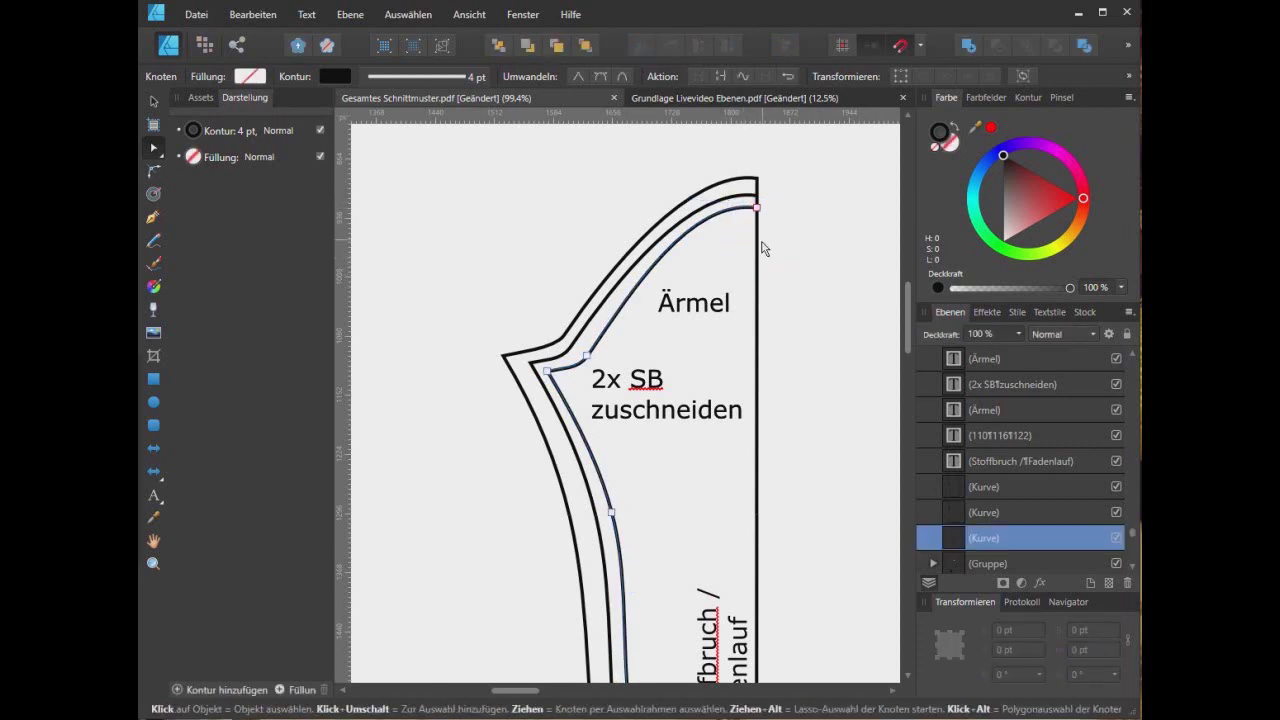
left_click(765, 240)
left_click(748, 214)
left_click_drag(740, 190, 790, 248)
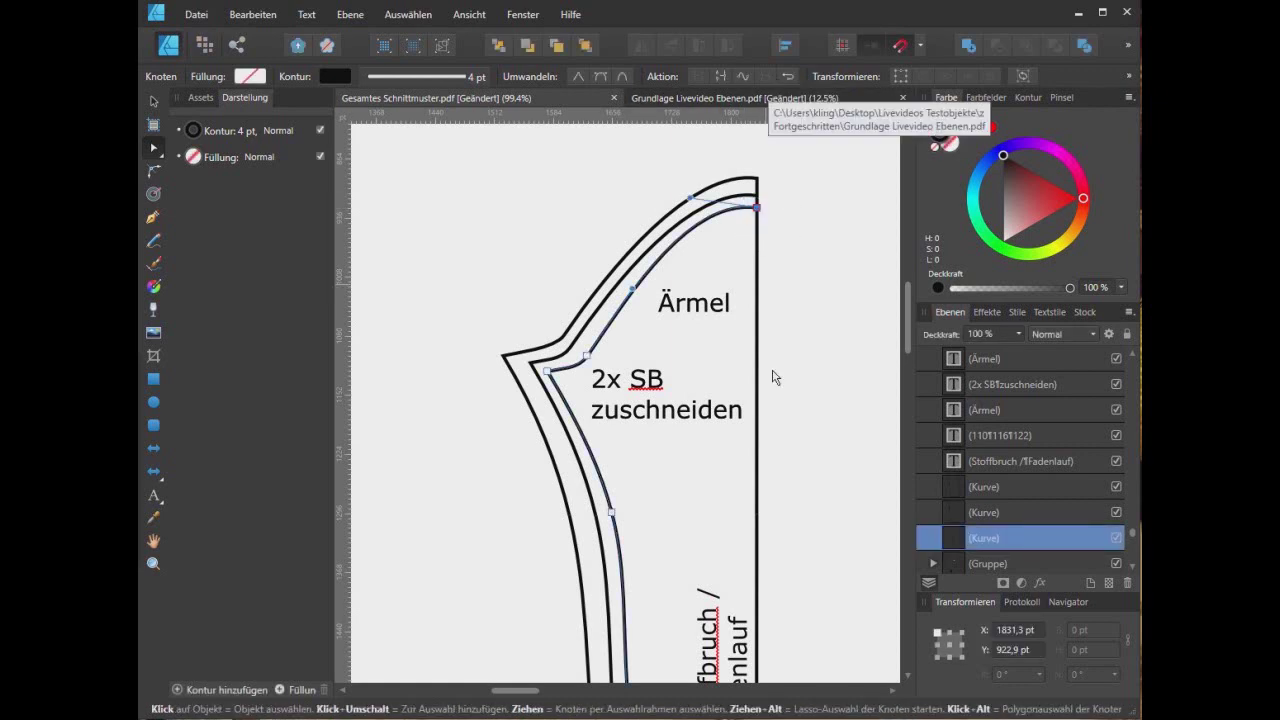
Add the 110 line's lower end node and join the arc and lower part into one curve
scroll(797, 346, "down", 5)
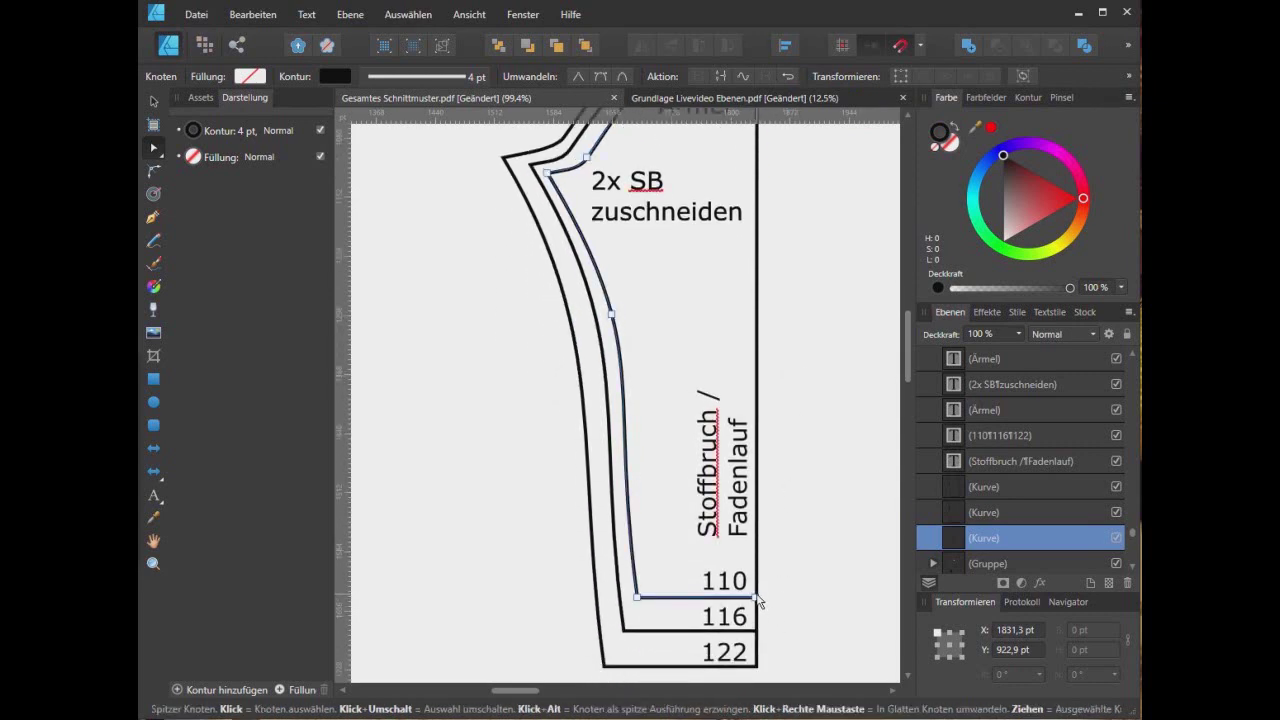
left_click_drag(796, 558, 746, 628)
scroll(812, 471, "up", 1)
scroll(813, 465, "down", 2)
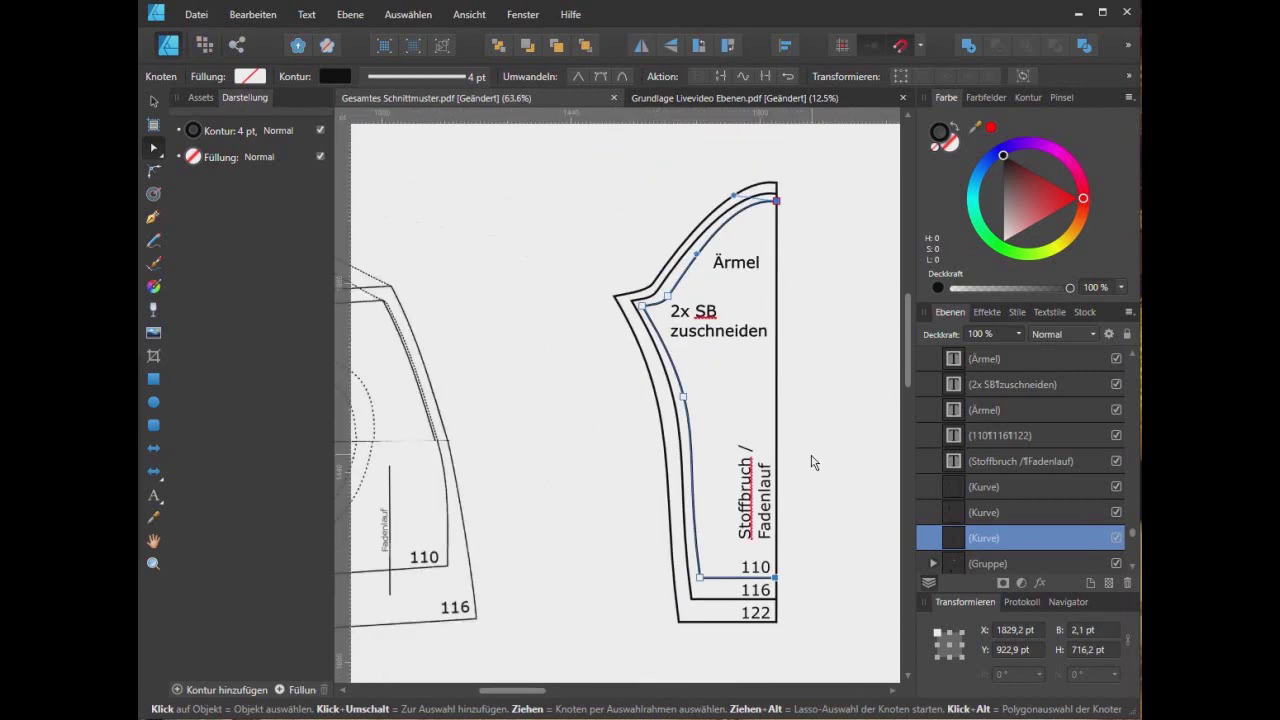
left_click(765, 77)
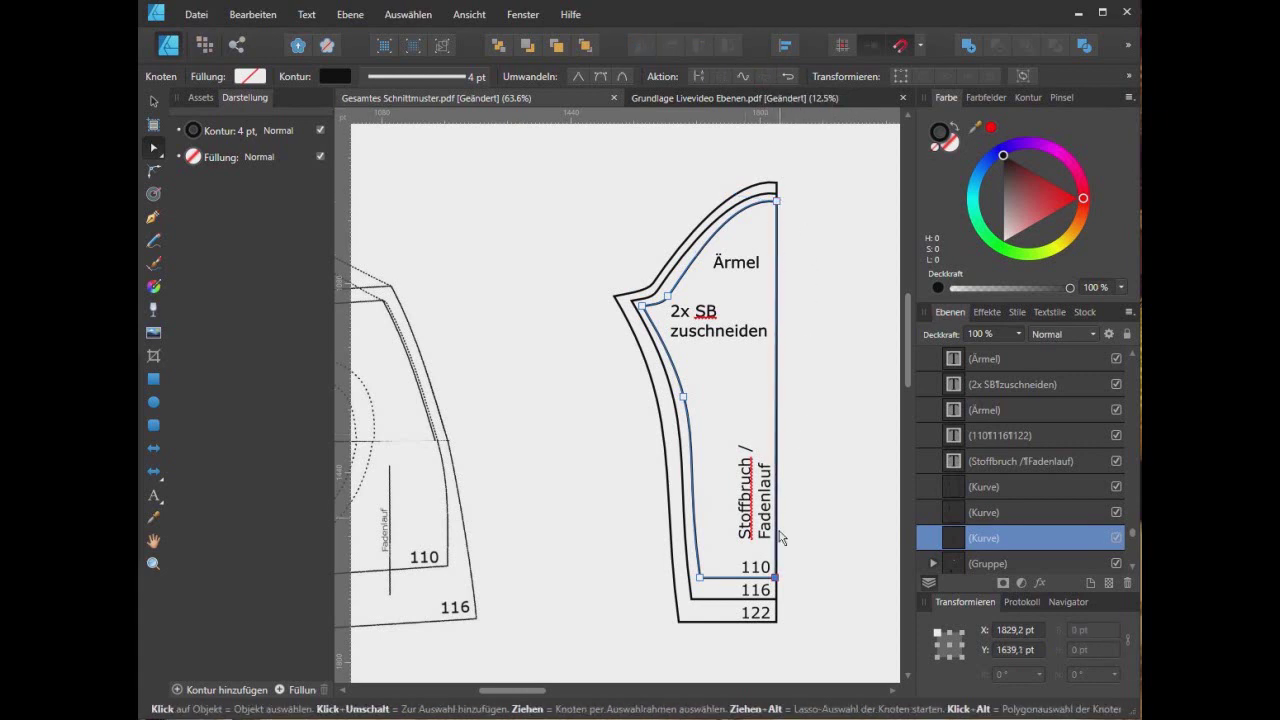
left_click(818, 580)
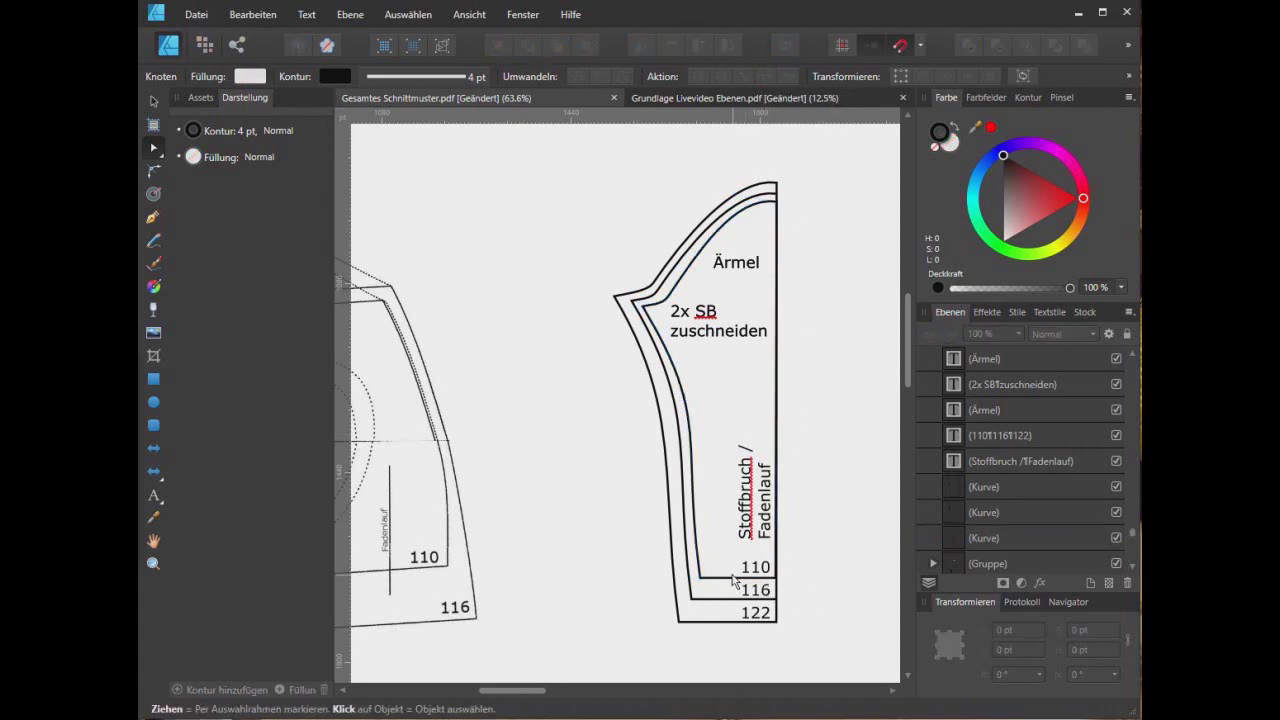
left_click(729, 579)
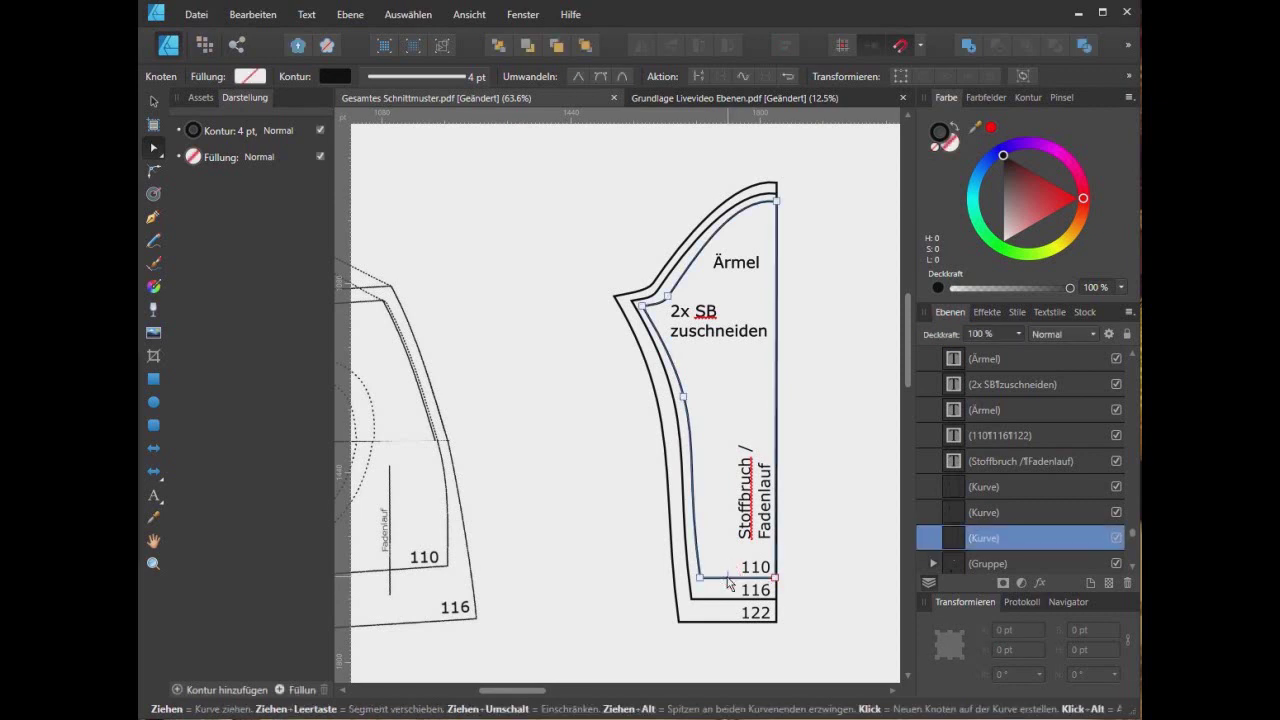
left_click(155, 103)
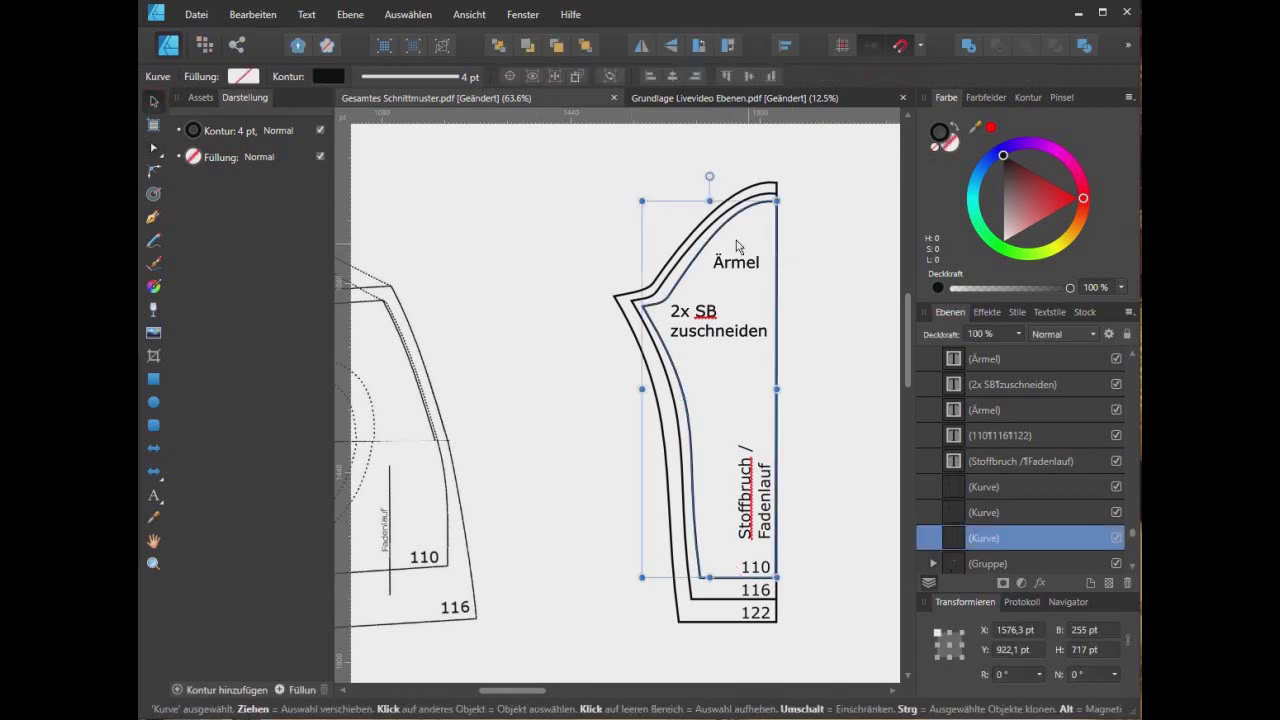
Drag curves aside to confirm the 110 line is one piece, then undo the moves
left_click_drag(724, 244, 800, 243)
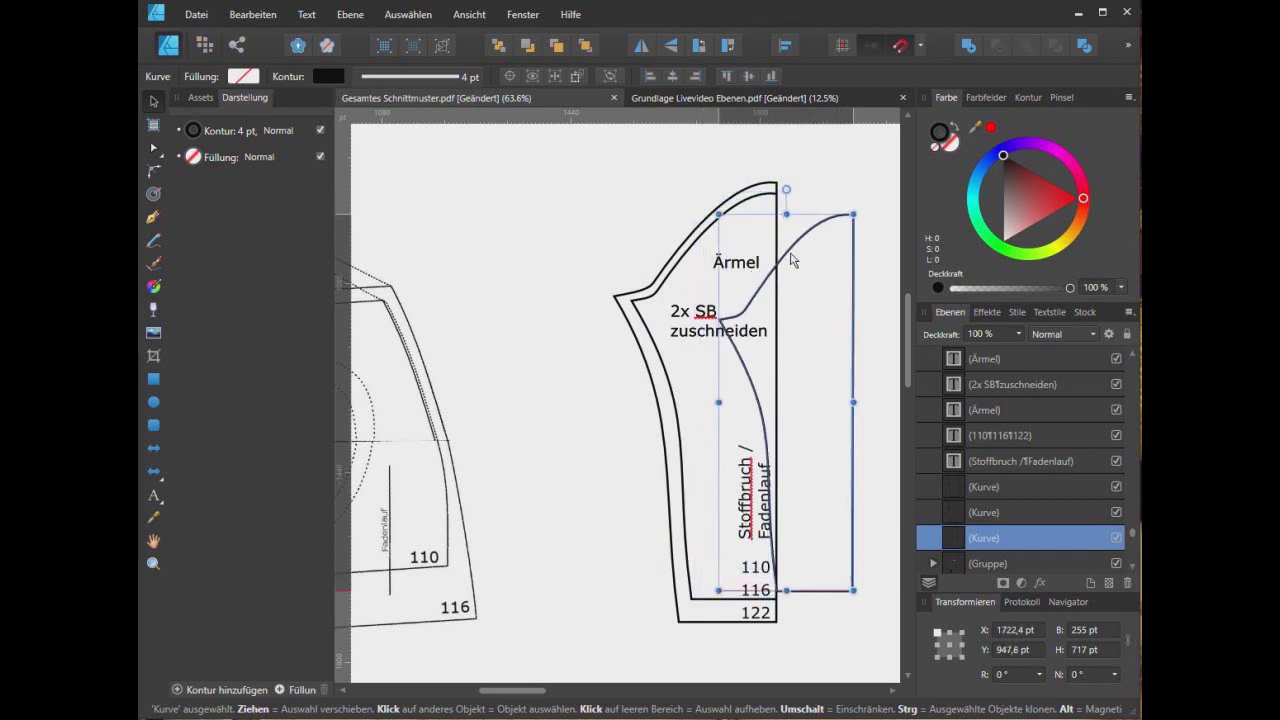
left_click_drag(800, 243, 791, 257)
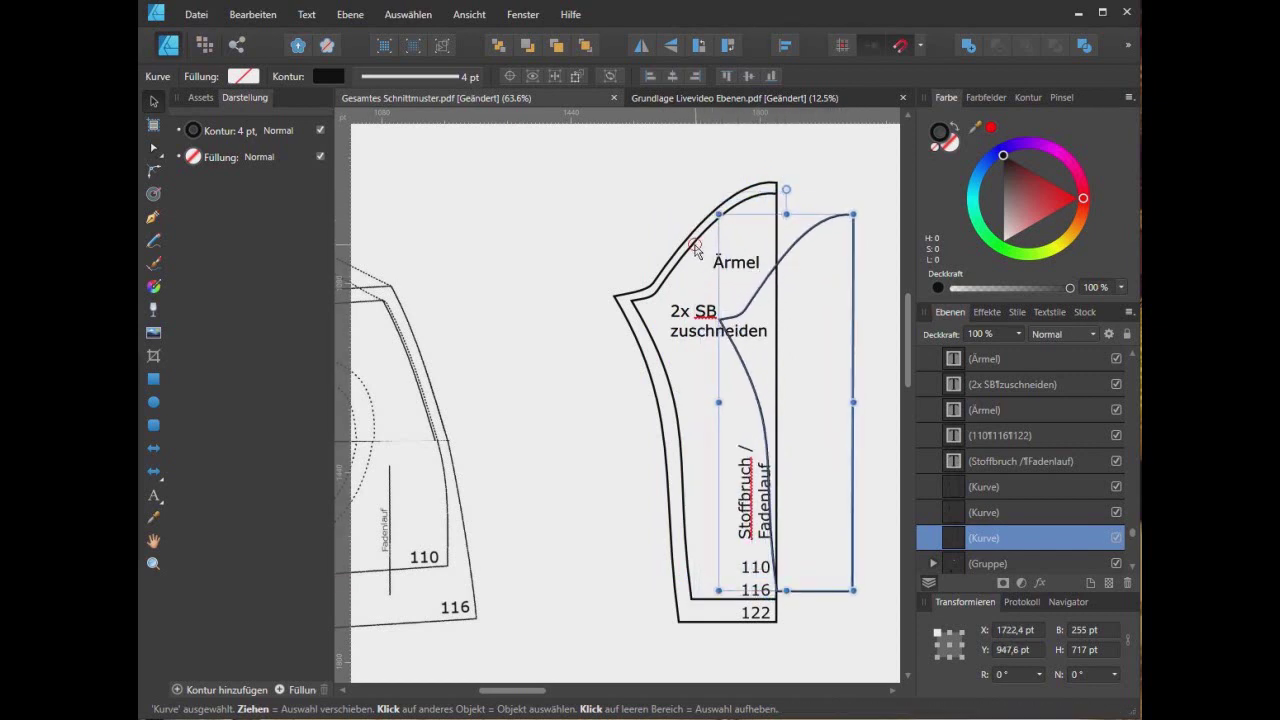
left_click_drag(697, 250, 507, 271)
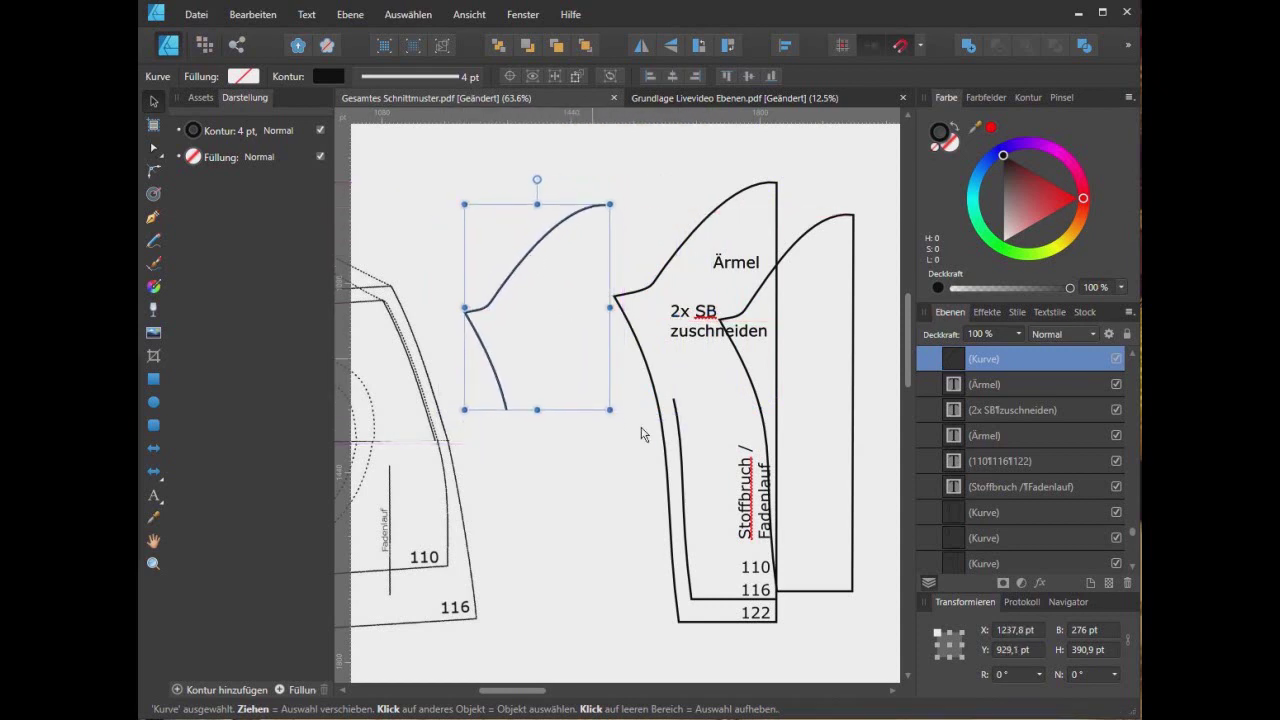
left_click_drag(676, 450, 548, 475)
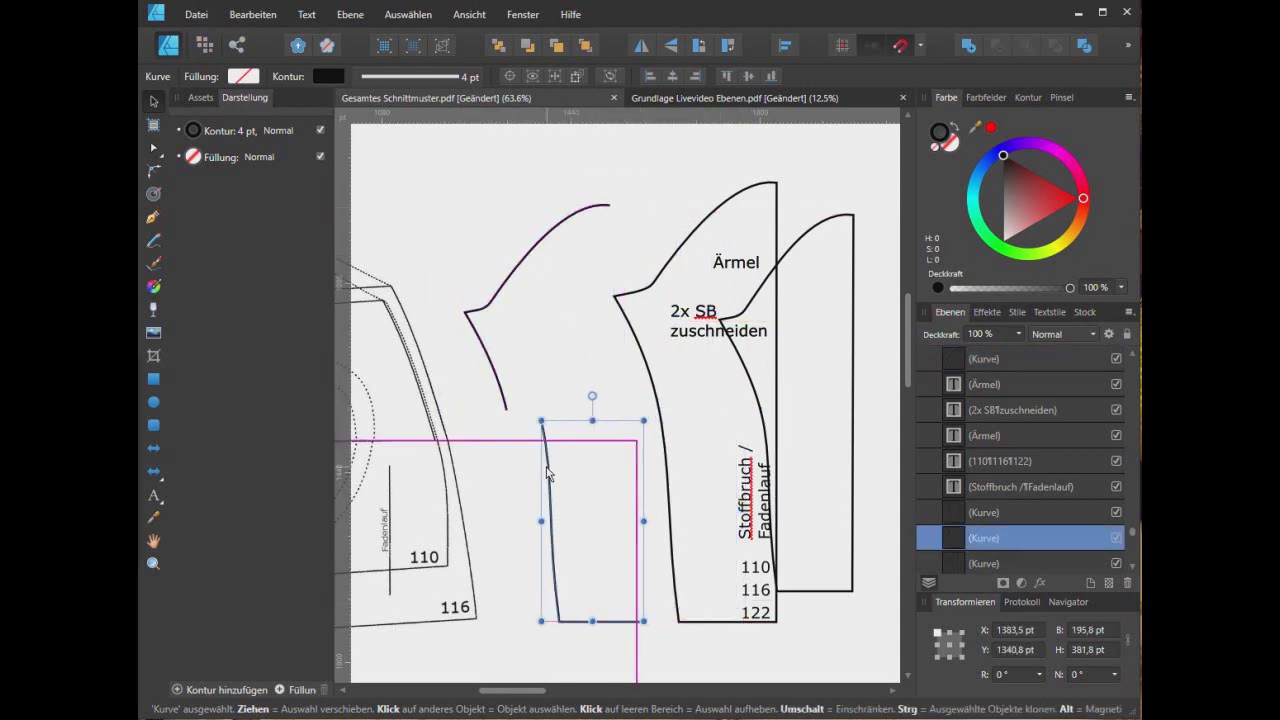
key("ctrl+z")
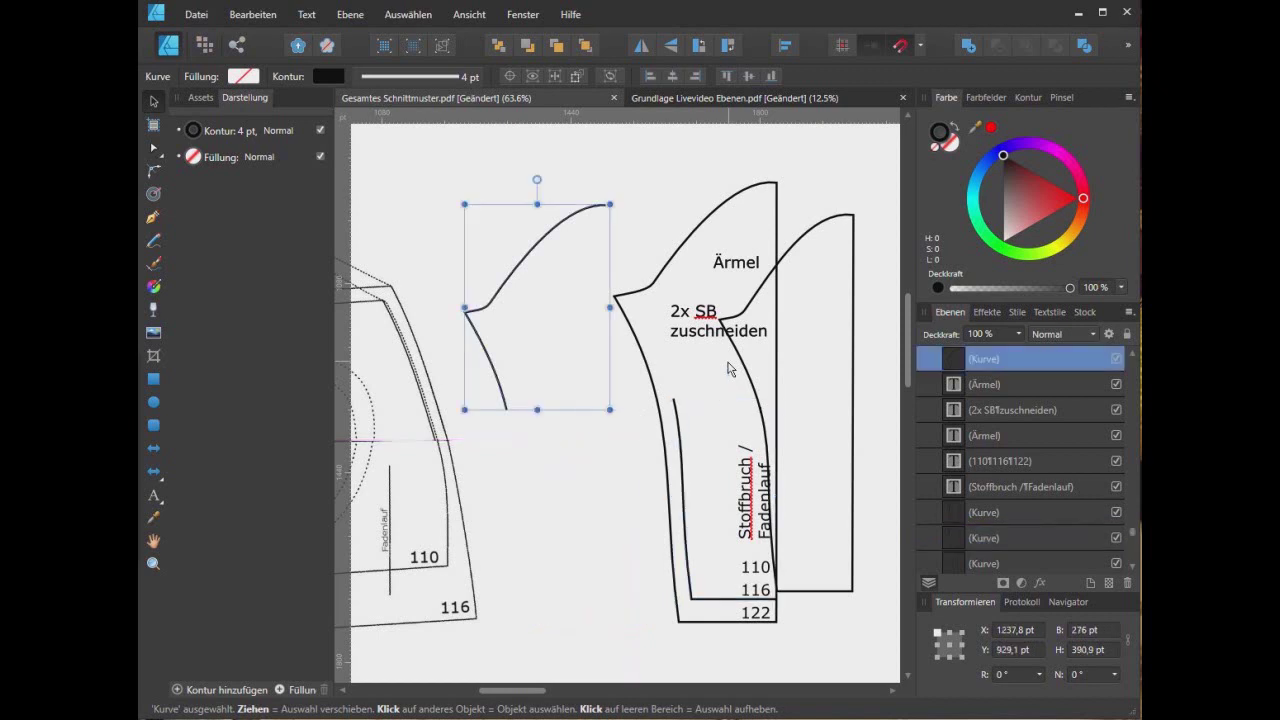
key("ctrl+z")
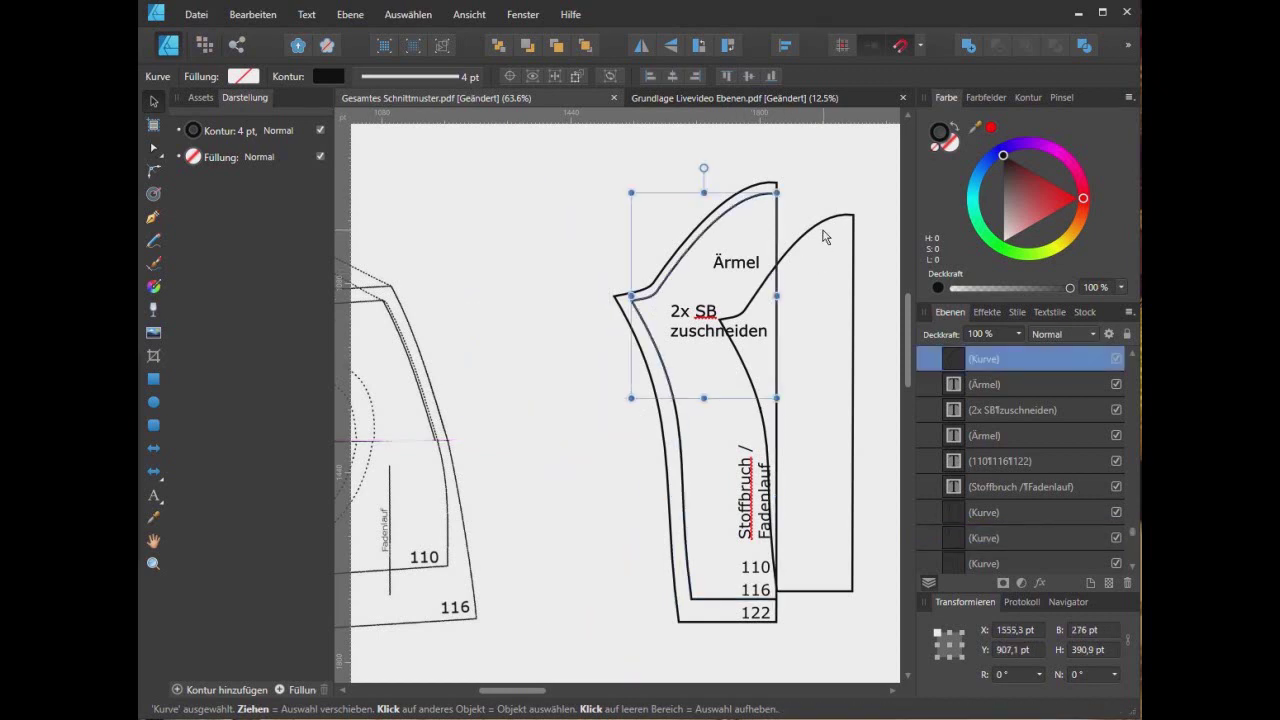
Restore the shifted curve and select both pieces of the middle 116 line
left_click(812, 240)
key("ctrl+z")
left_click(790, 279)
left_click(752, 205)
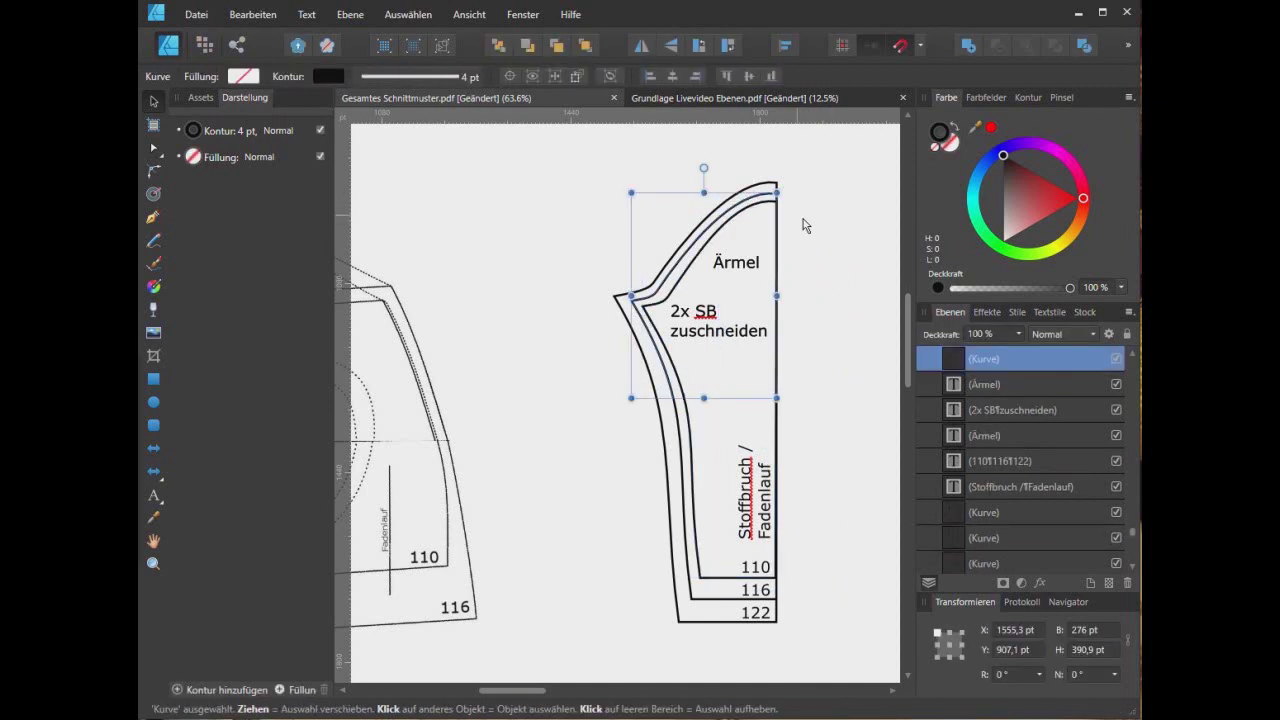
left_click(688, 580, "shift")
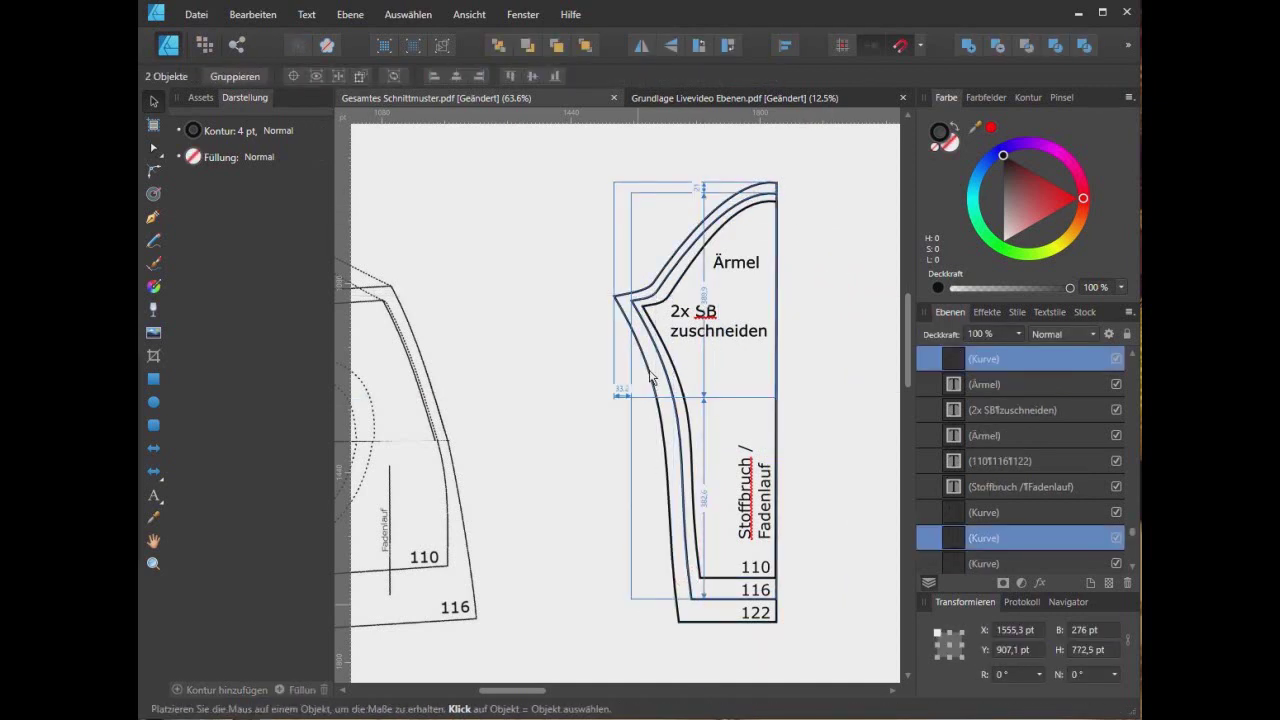
left_click(154, 151)
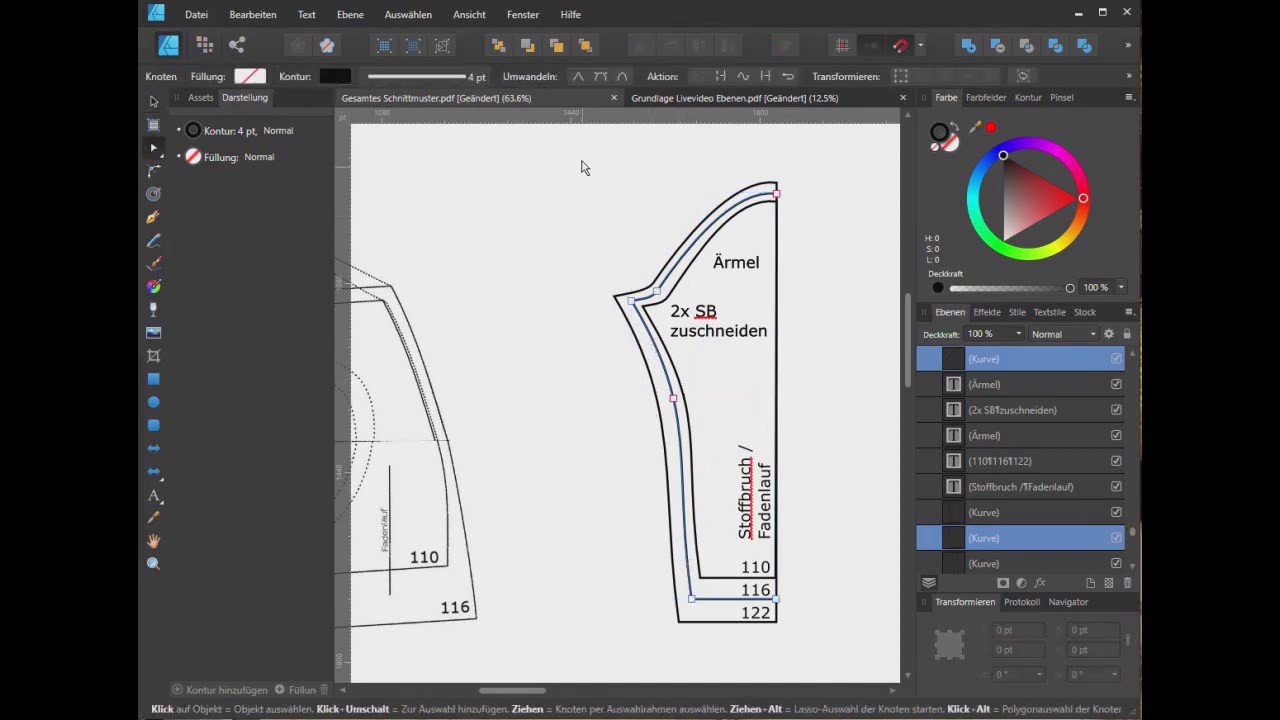
Join the 116 line's pieces into one curve and shift it aside to inspect
left_click_drag(584, 165, 858, 638)
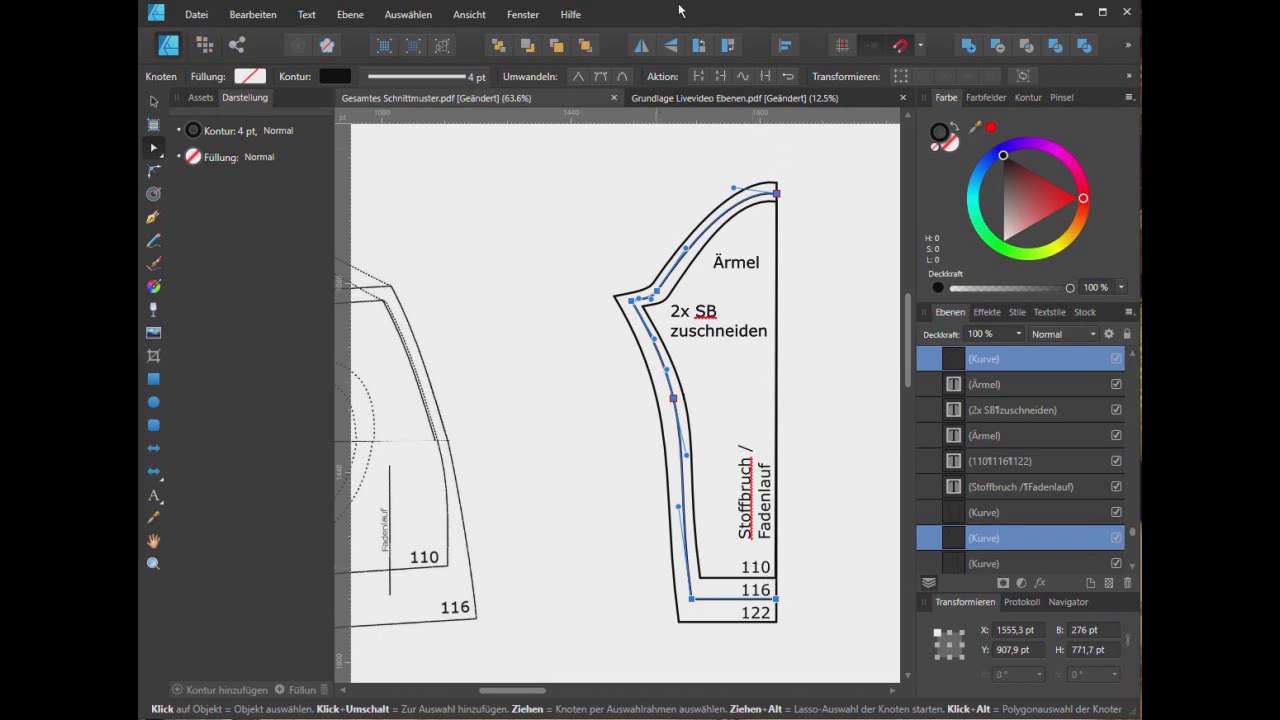
left_click(766, 76)
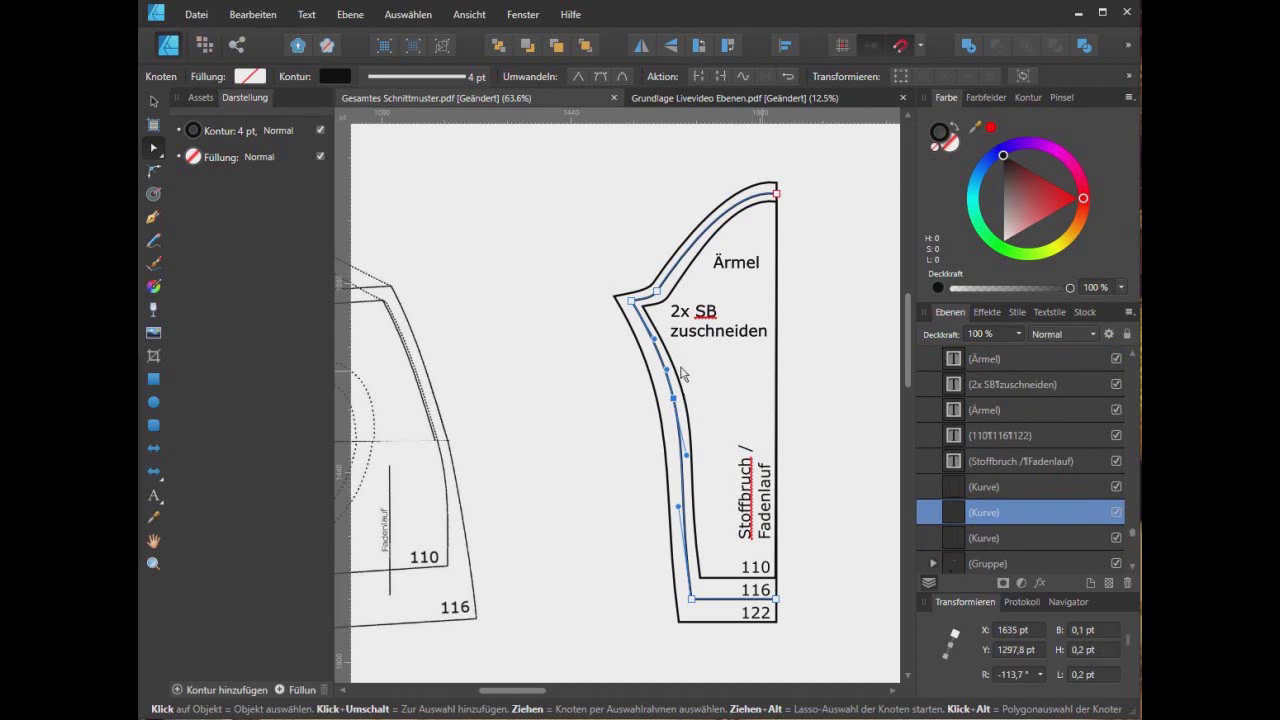
left_click(153, 101)
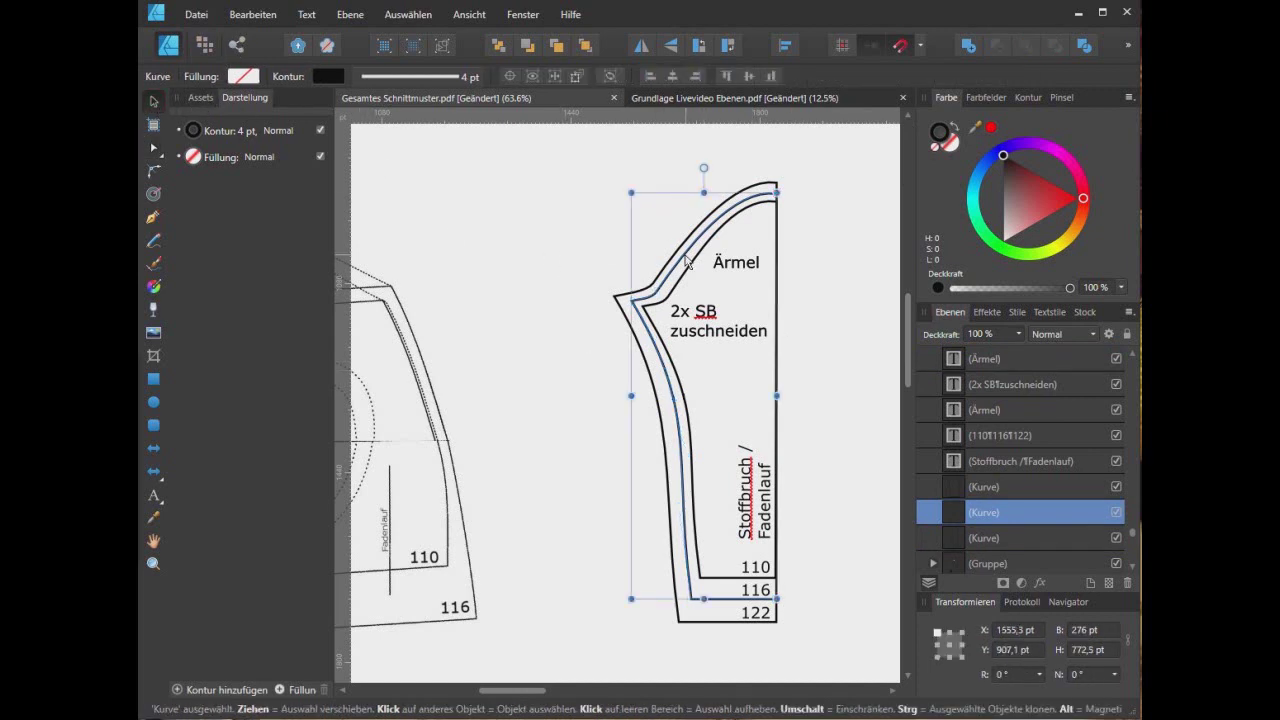
left_click_drag(688, 258, 717, 264)
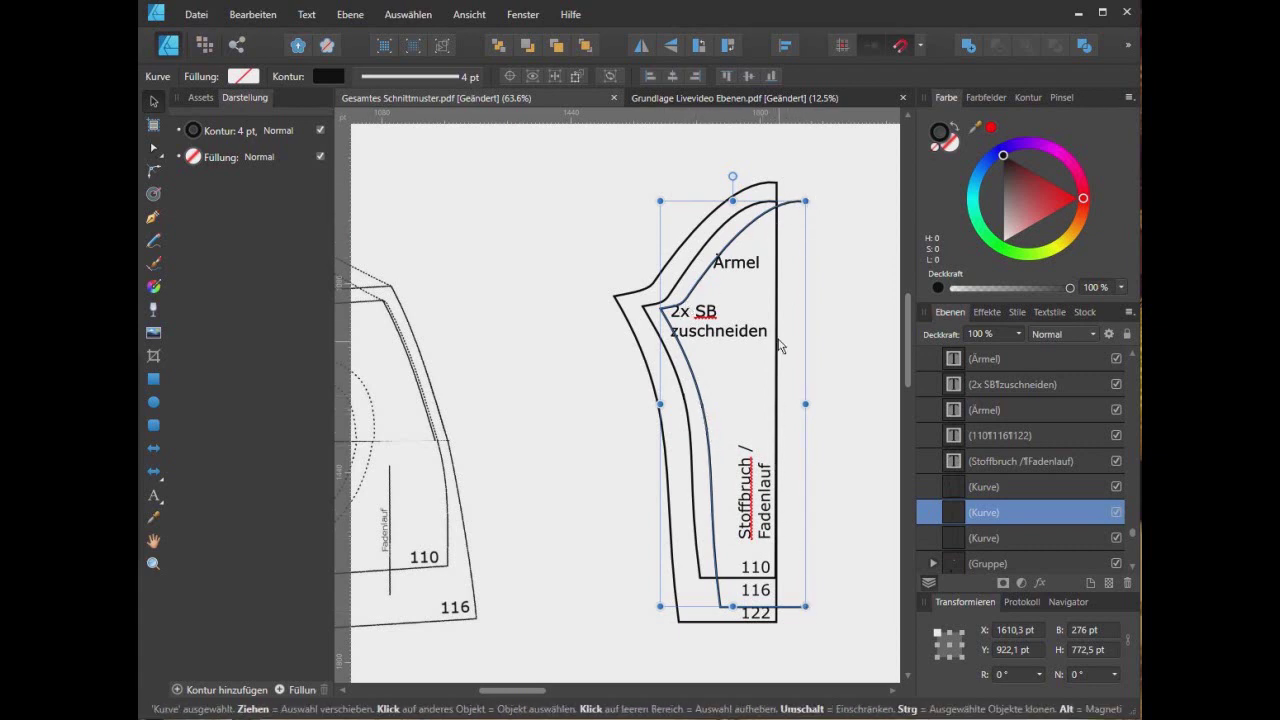
left_click(836, 343)
left_click(788, 204)
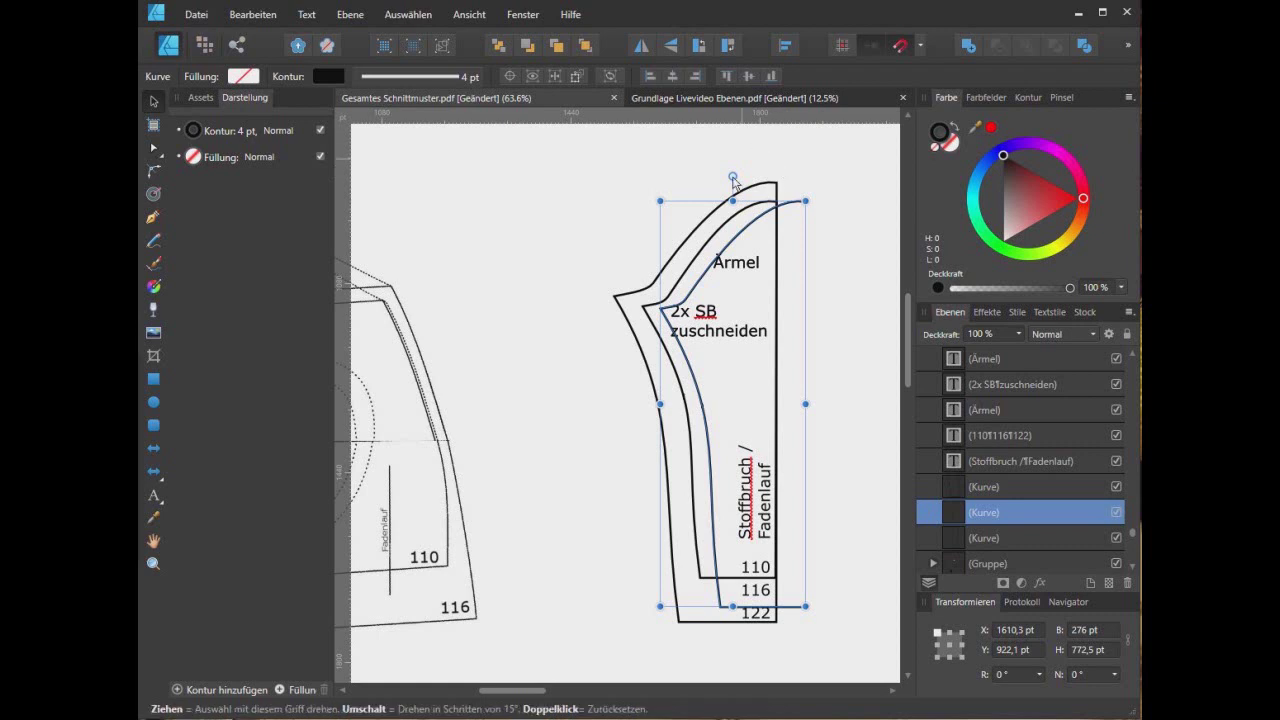
Close the 116 curve between its two end nodes and move it back onto the sleeve
left_click(157, 158)
left_click(157, 154)
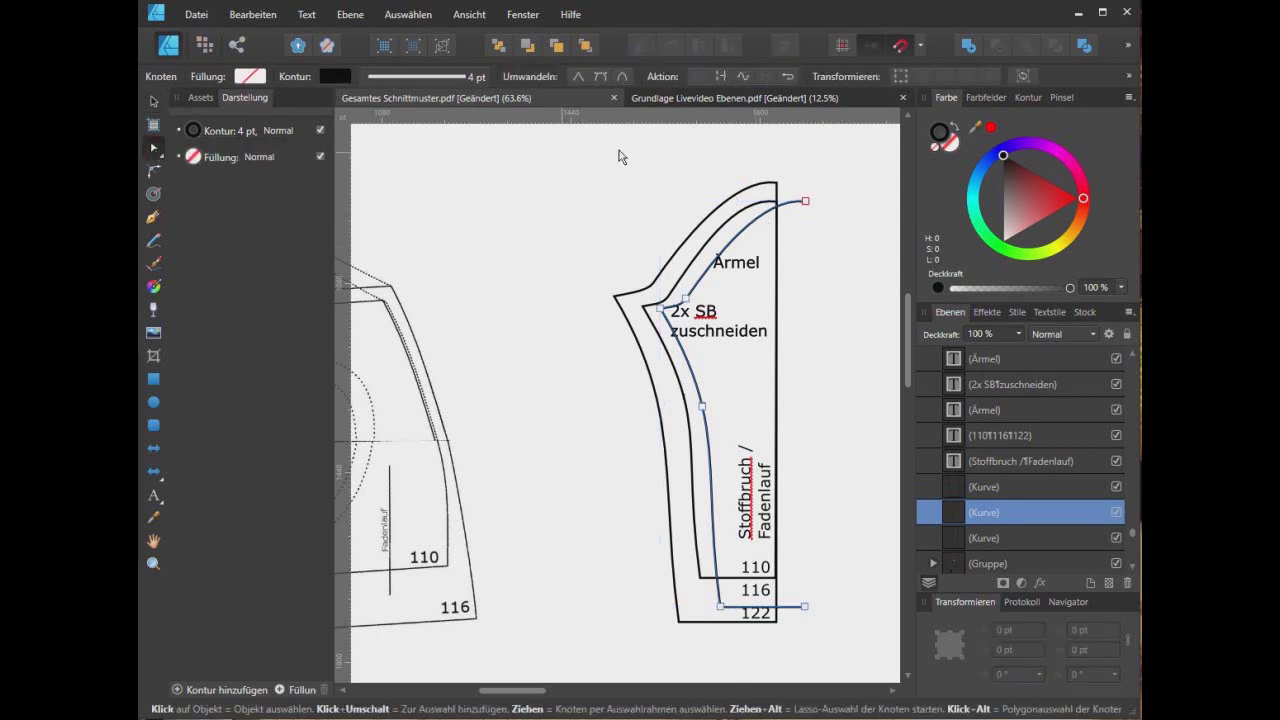
left_click_drag(840, 160, 786, 680)
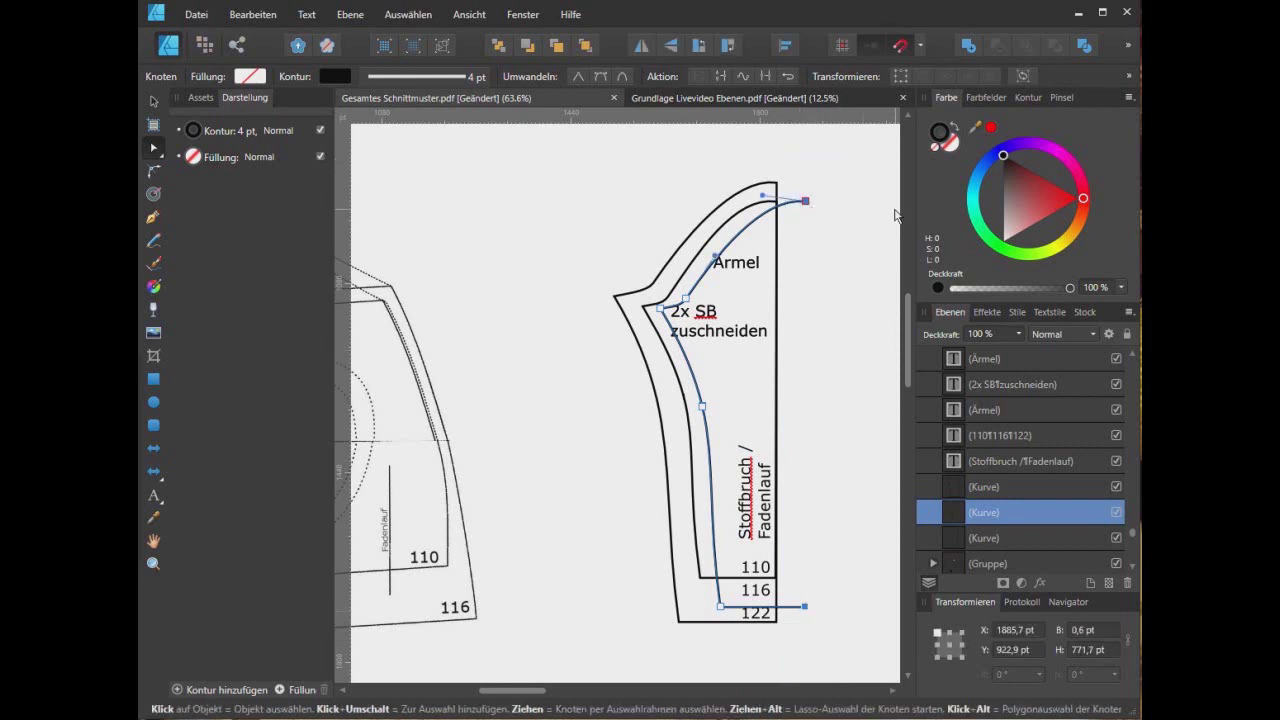
left_click(765, 76)
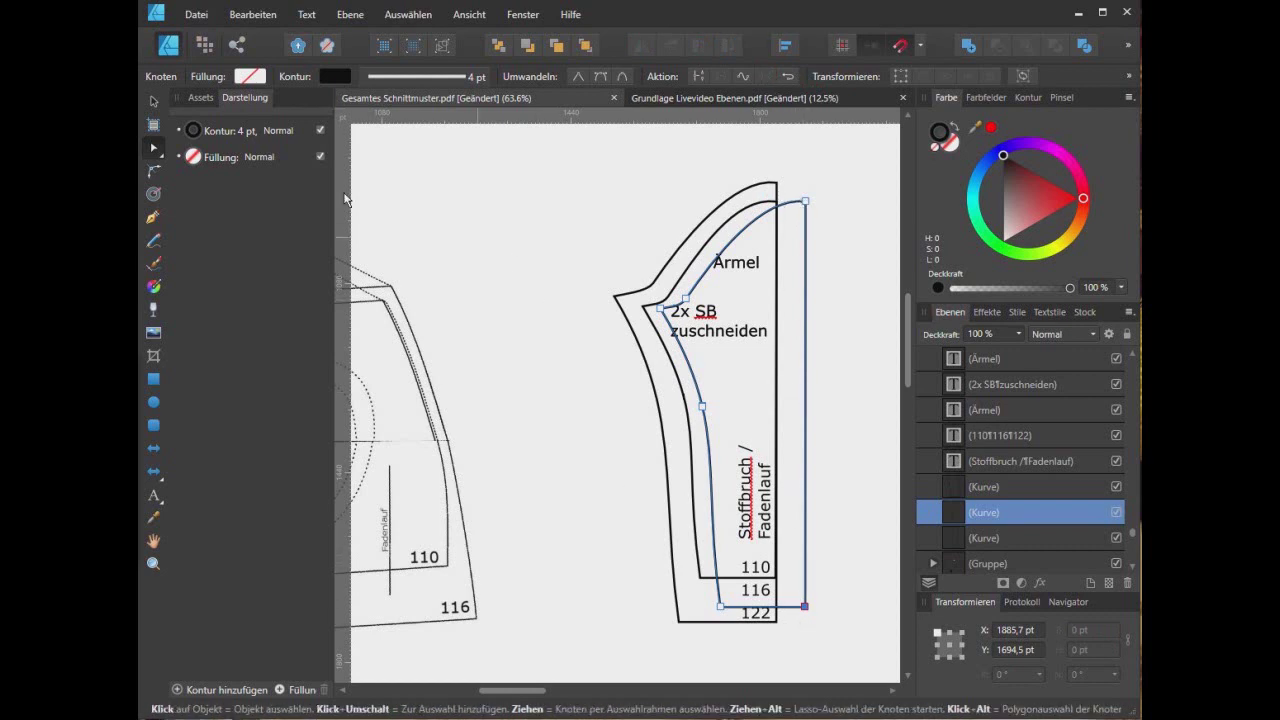
left_click(155, 99)
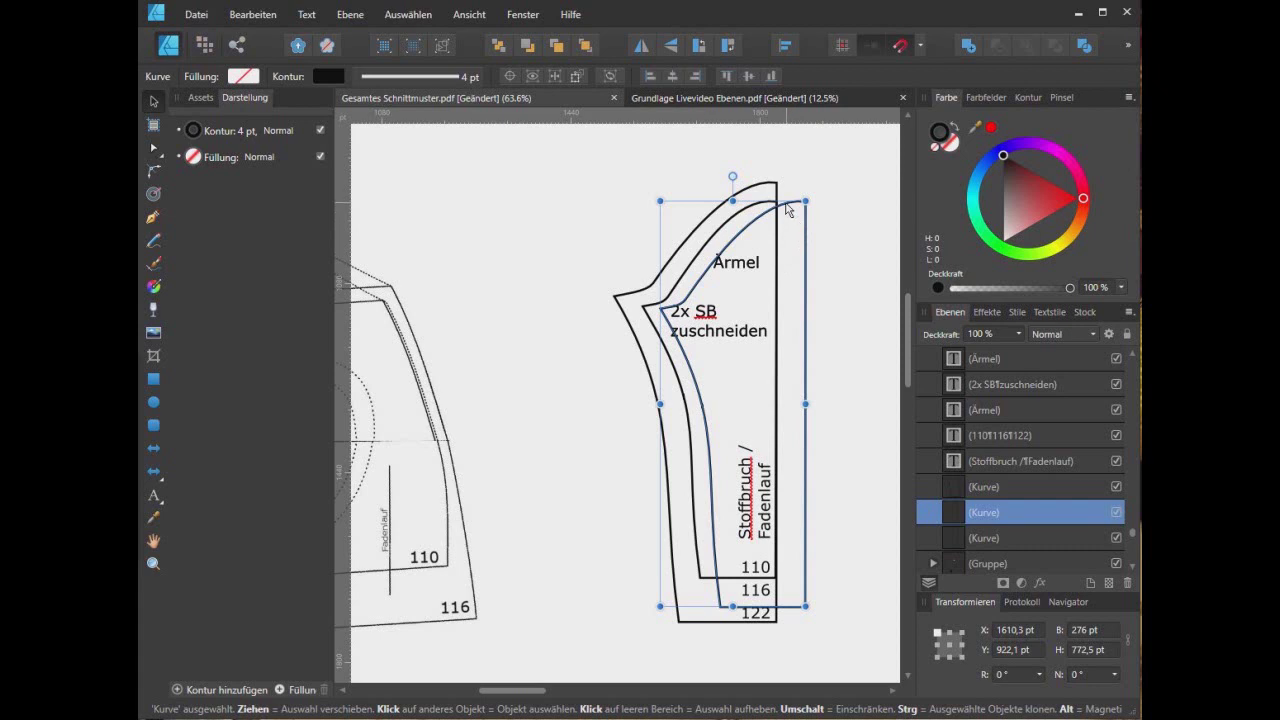
left_click_drag(788, 208, 758, 202)
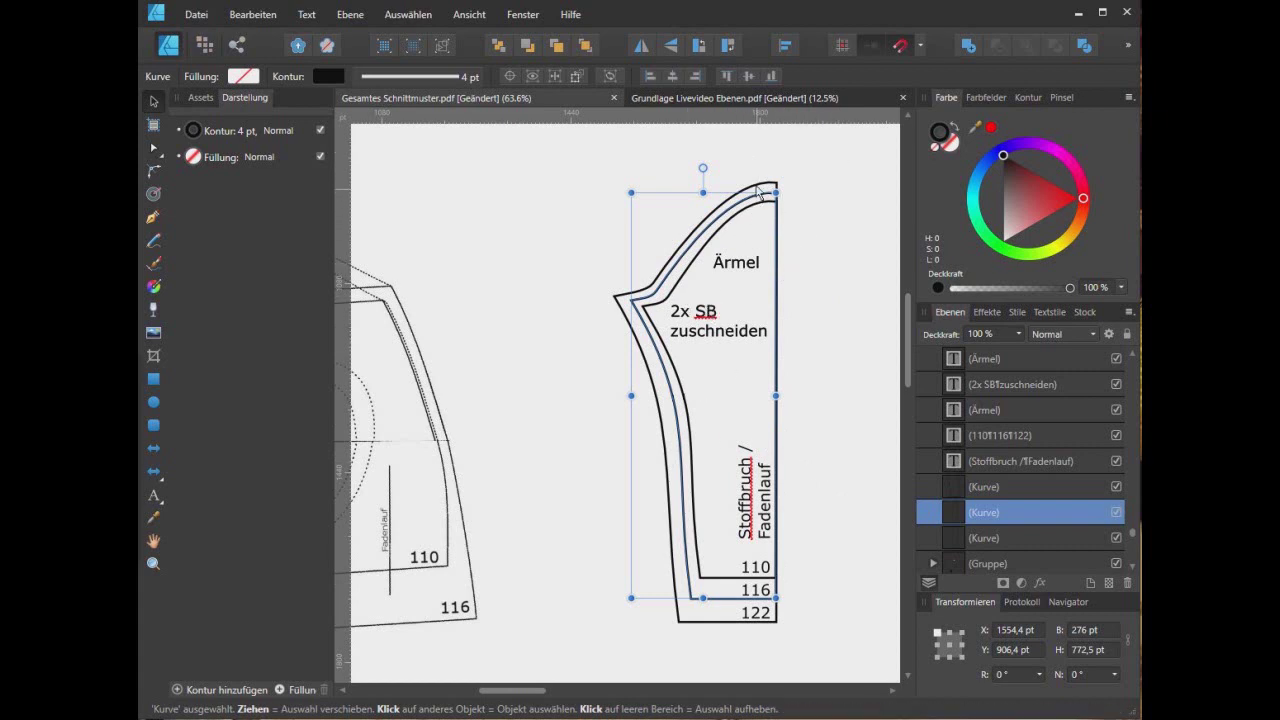
Paste the outer top edge and join it with the lower outer 122 curve
key("ctrl+v")
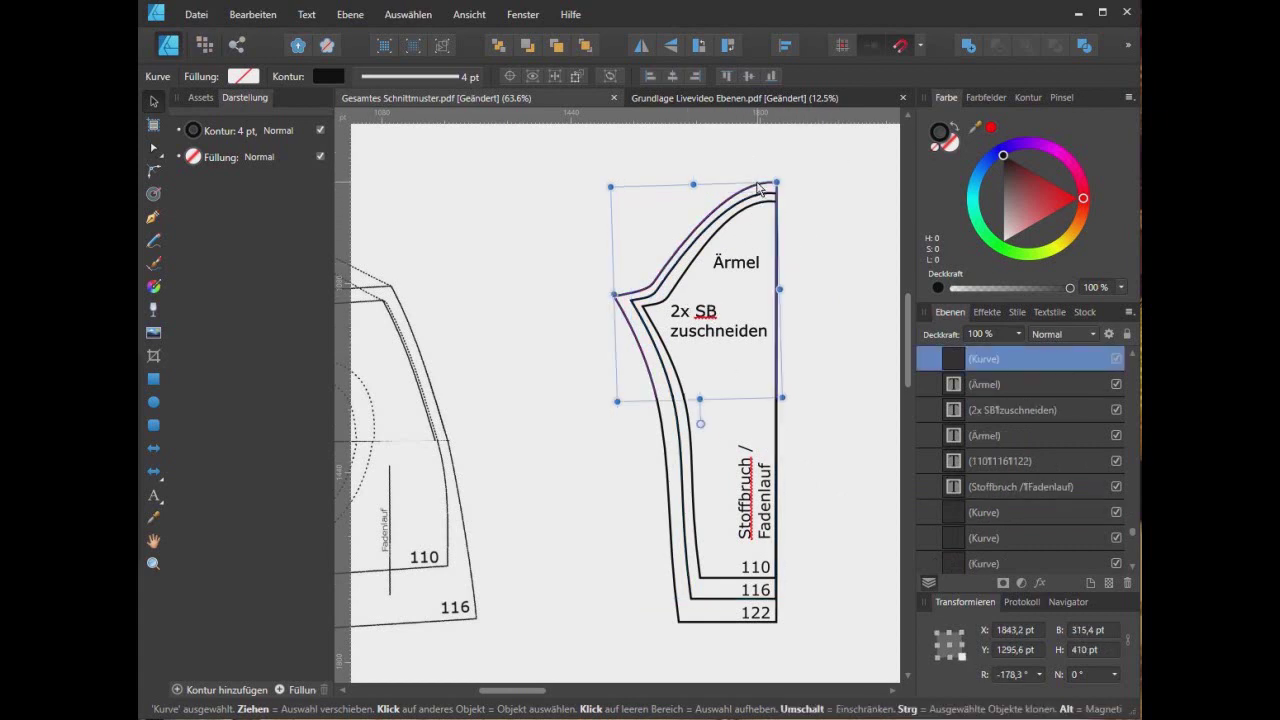
left_click(670, 458, "shift")
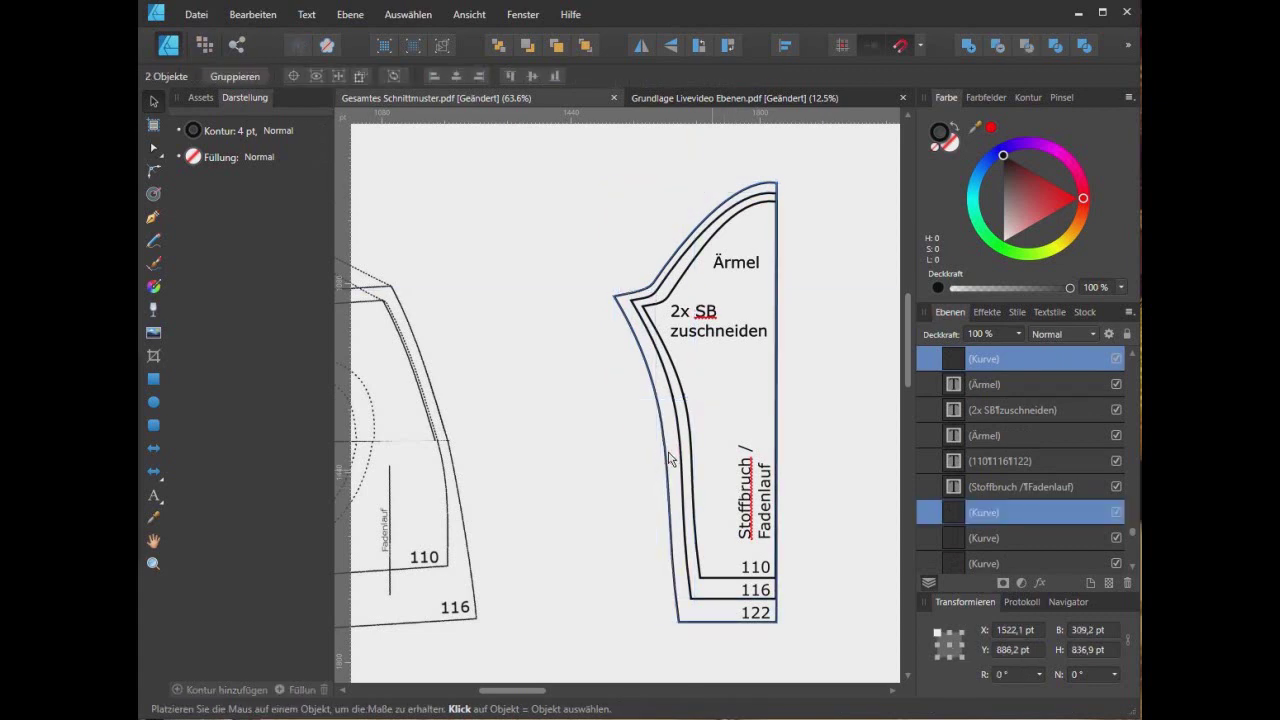
left_click(670, 458)
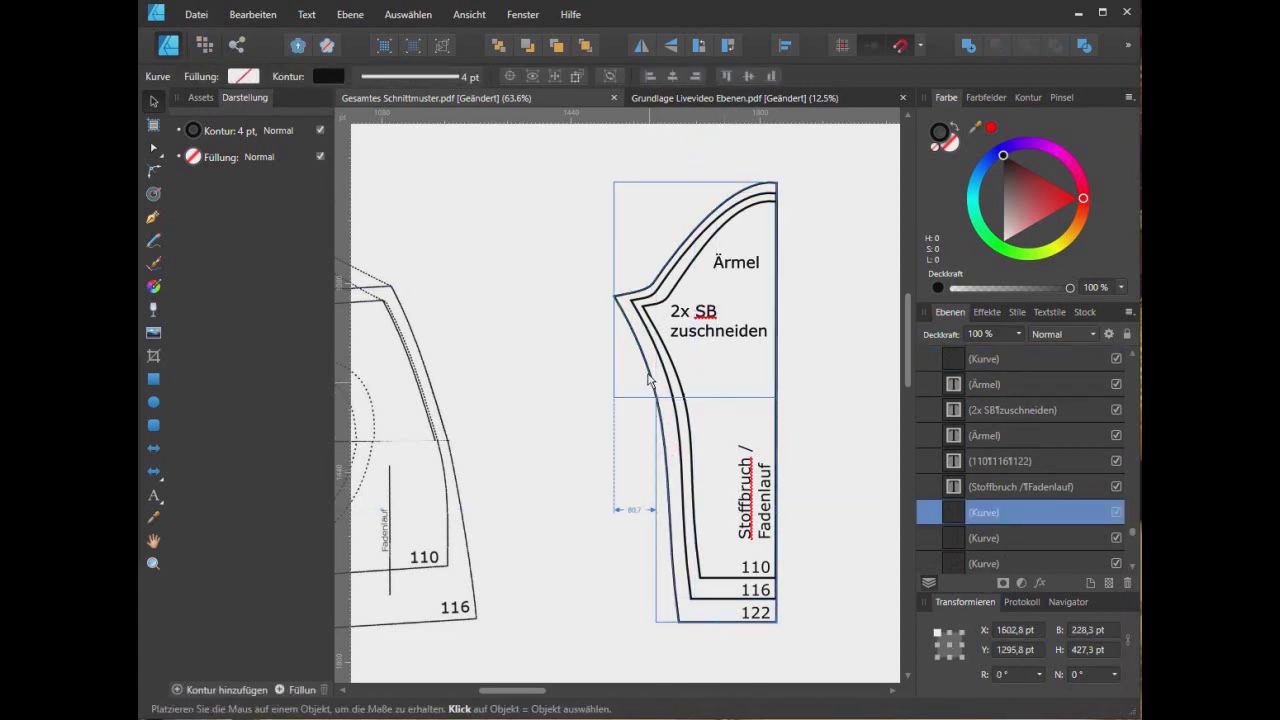
left_click(648, 380, "shift")
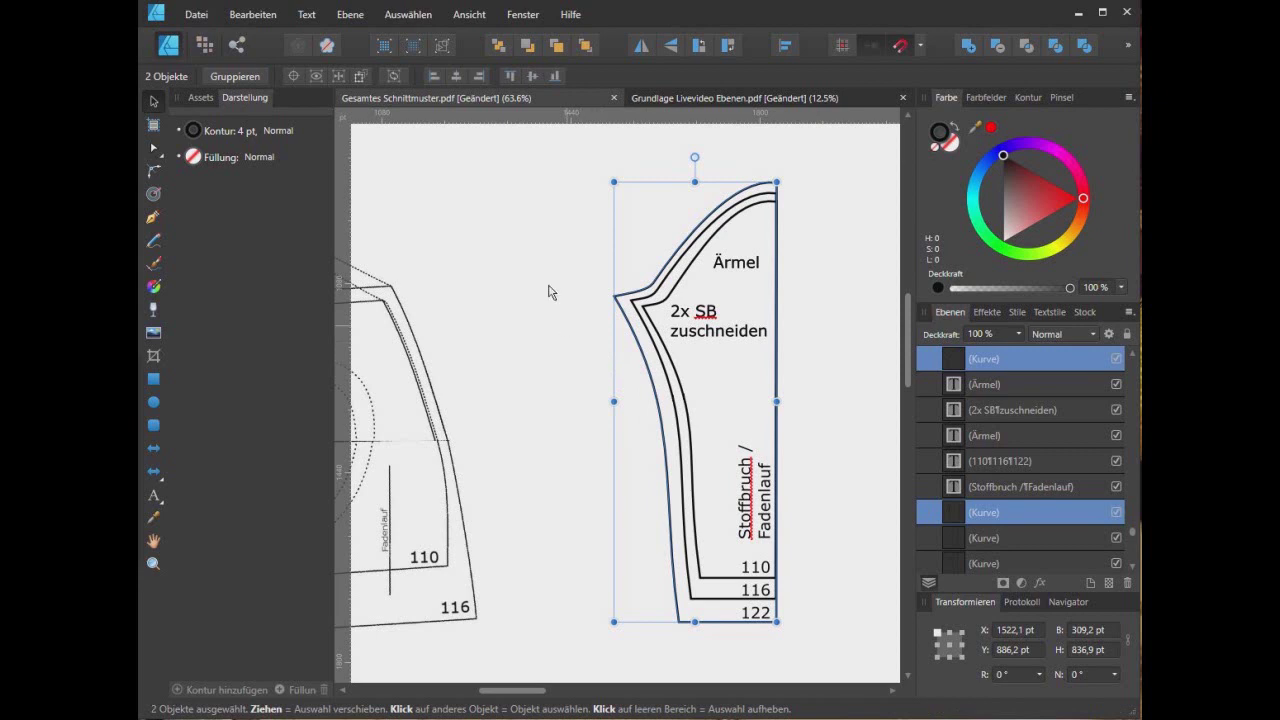
left_click(155, 148)
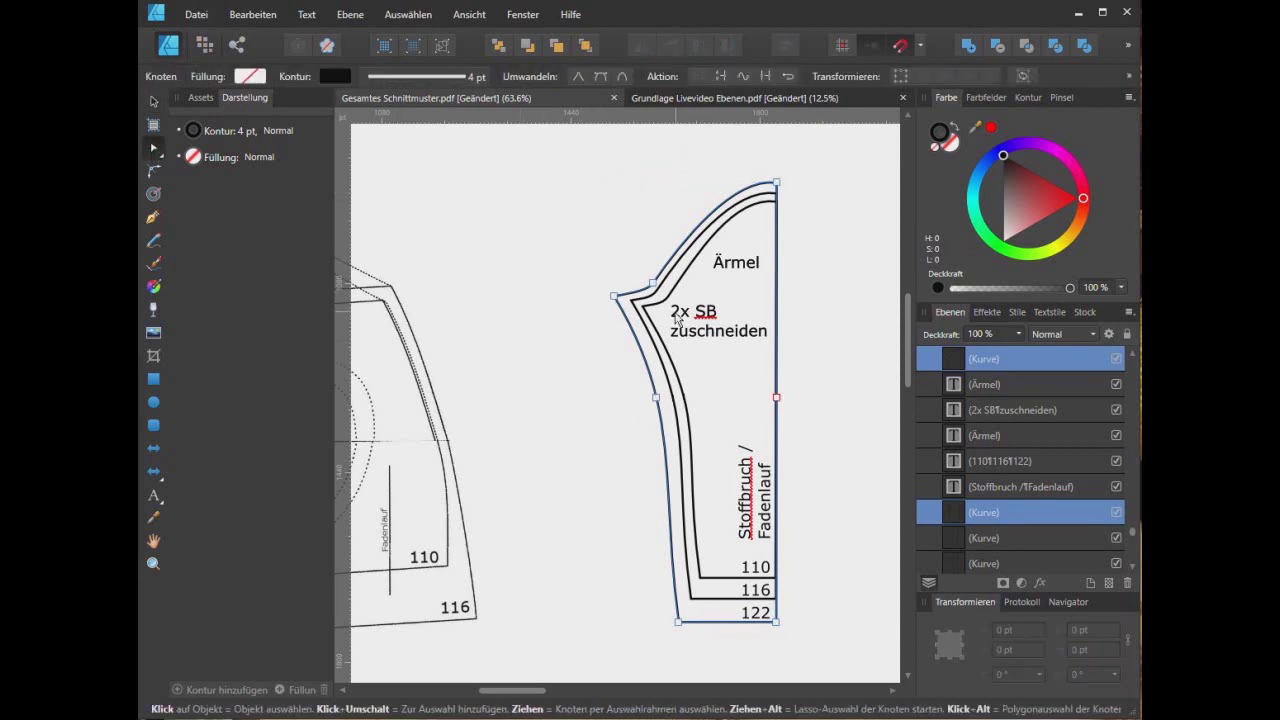
left_click_drag(729, 129, 836, 690)
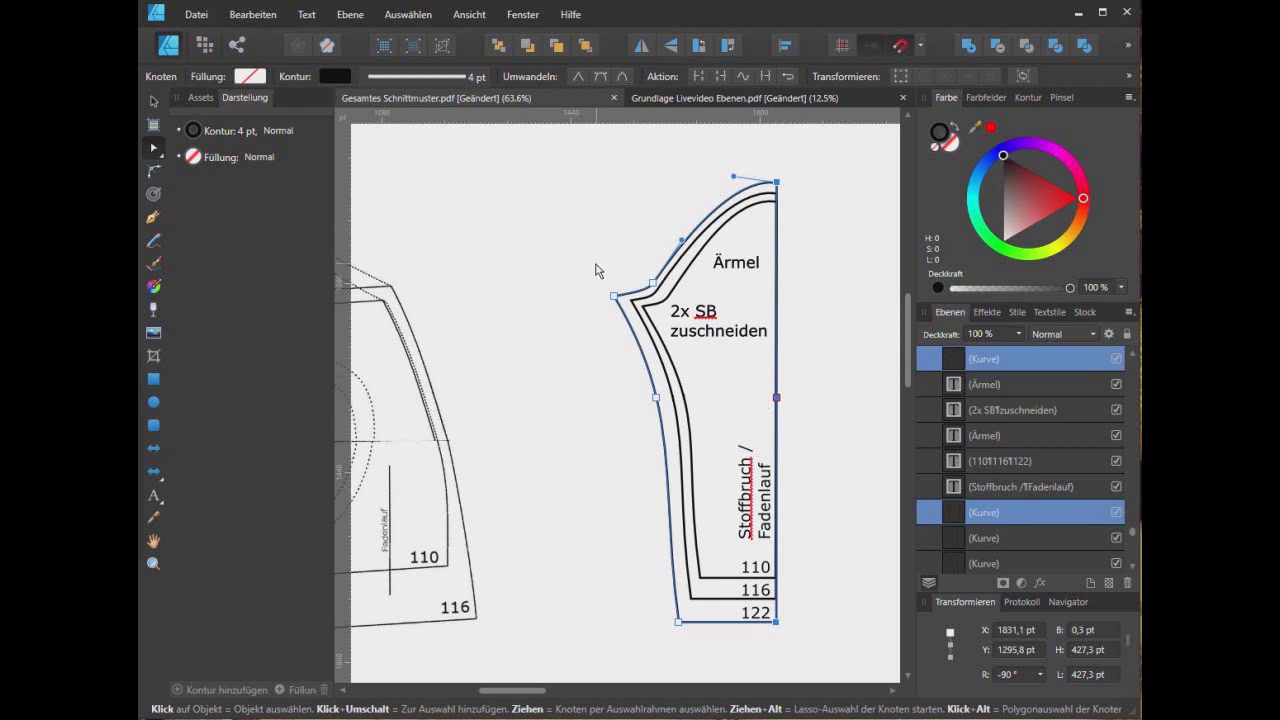
left_click(765, 76)
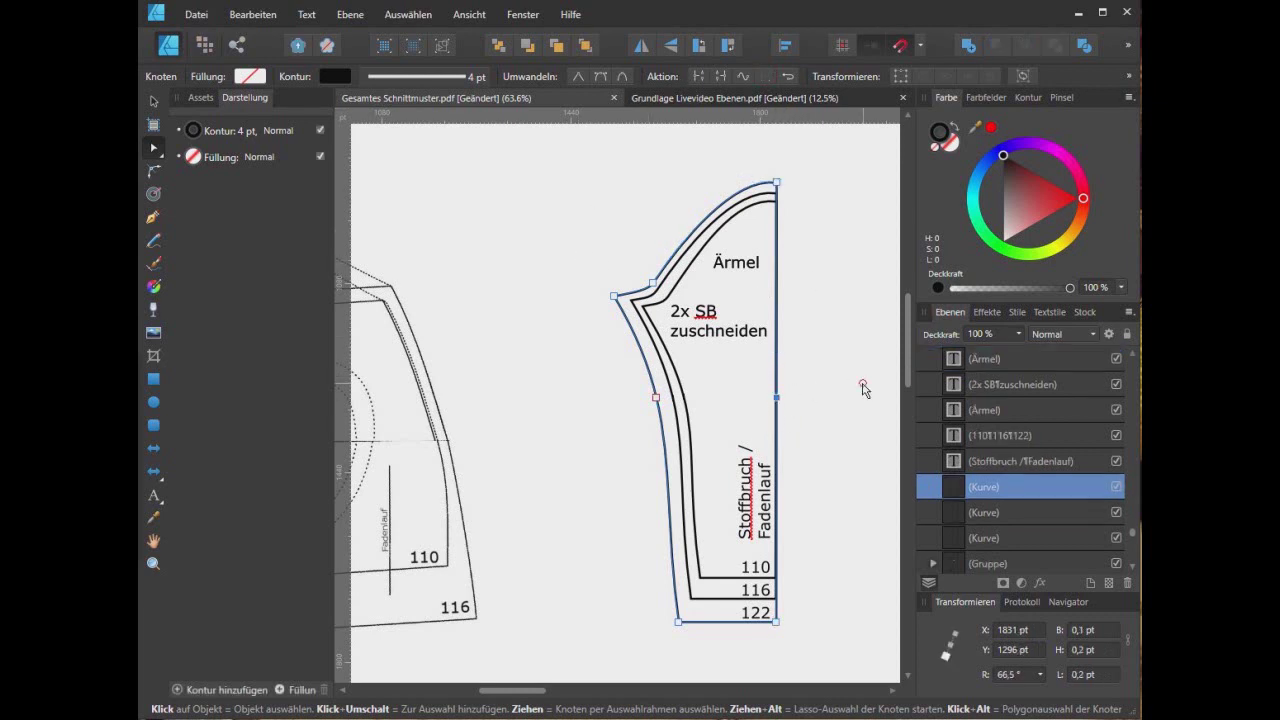
Inspect the joined outer curve, the inner curve and the 2x SB zuschneiden text
left_click(863, 388)
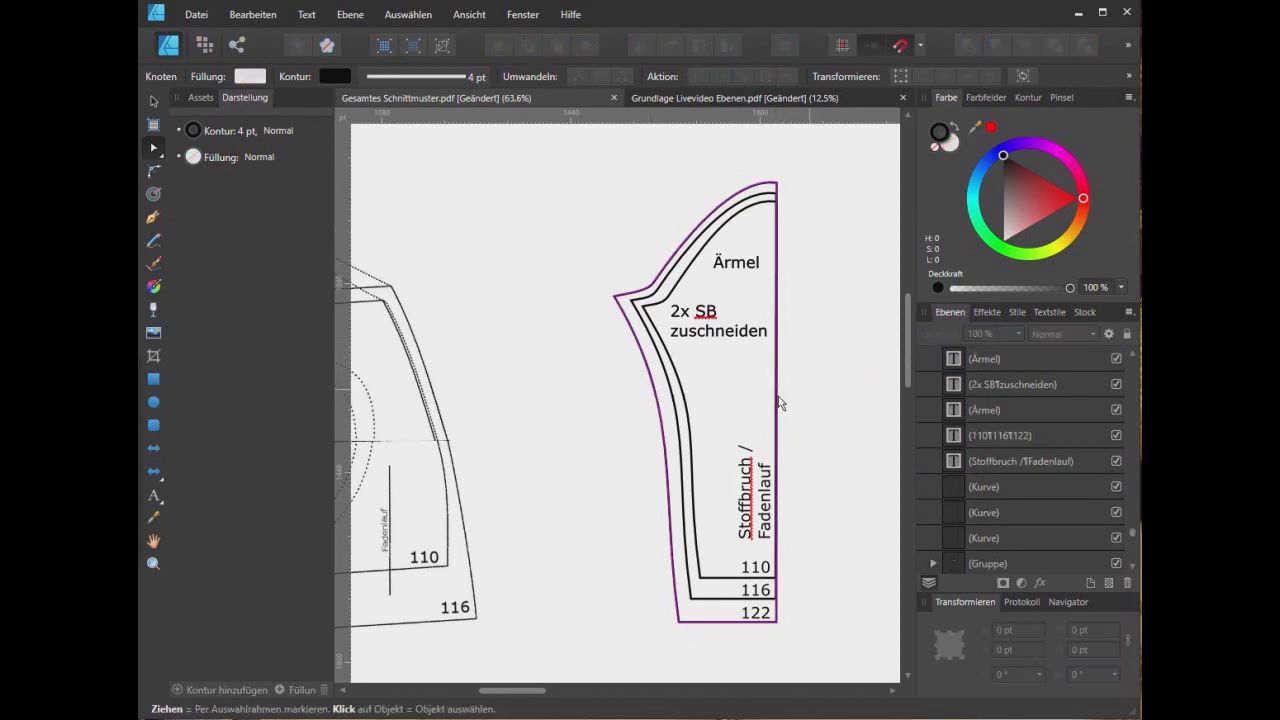
left_click(655, 399)
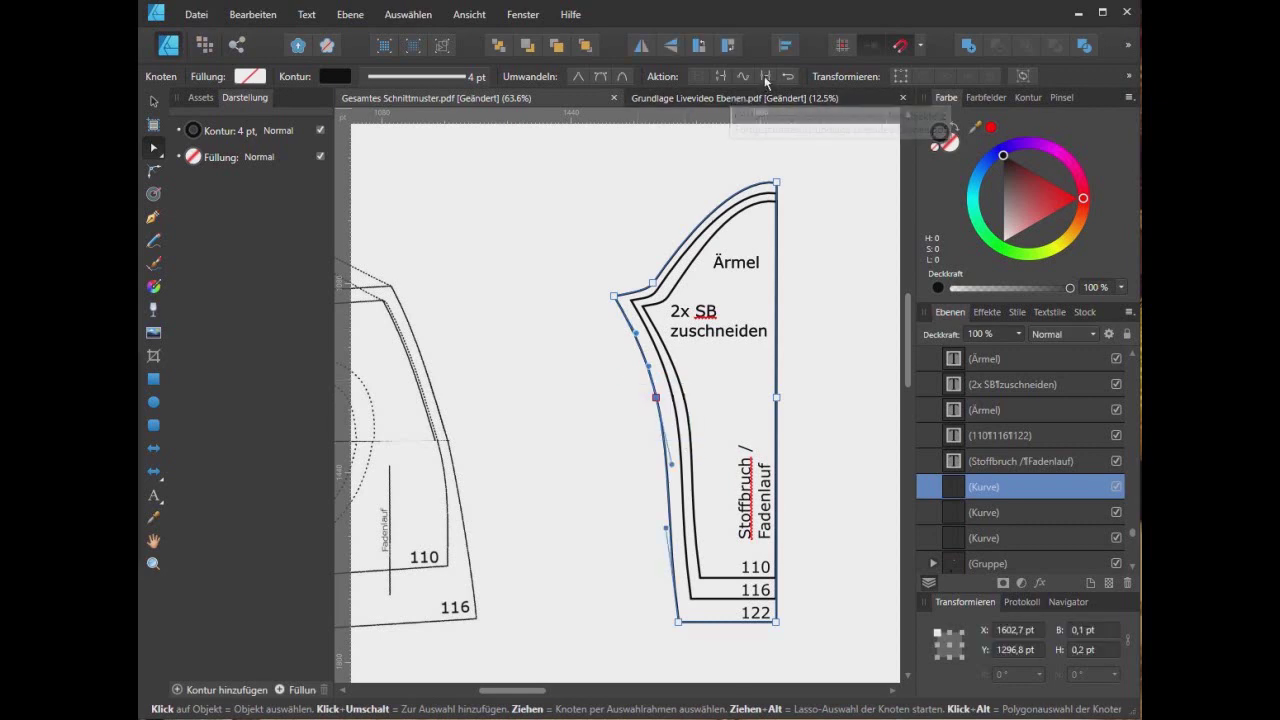
left_click(663, 293)
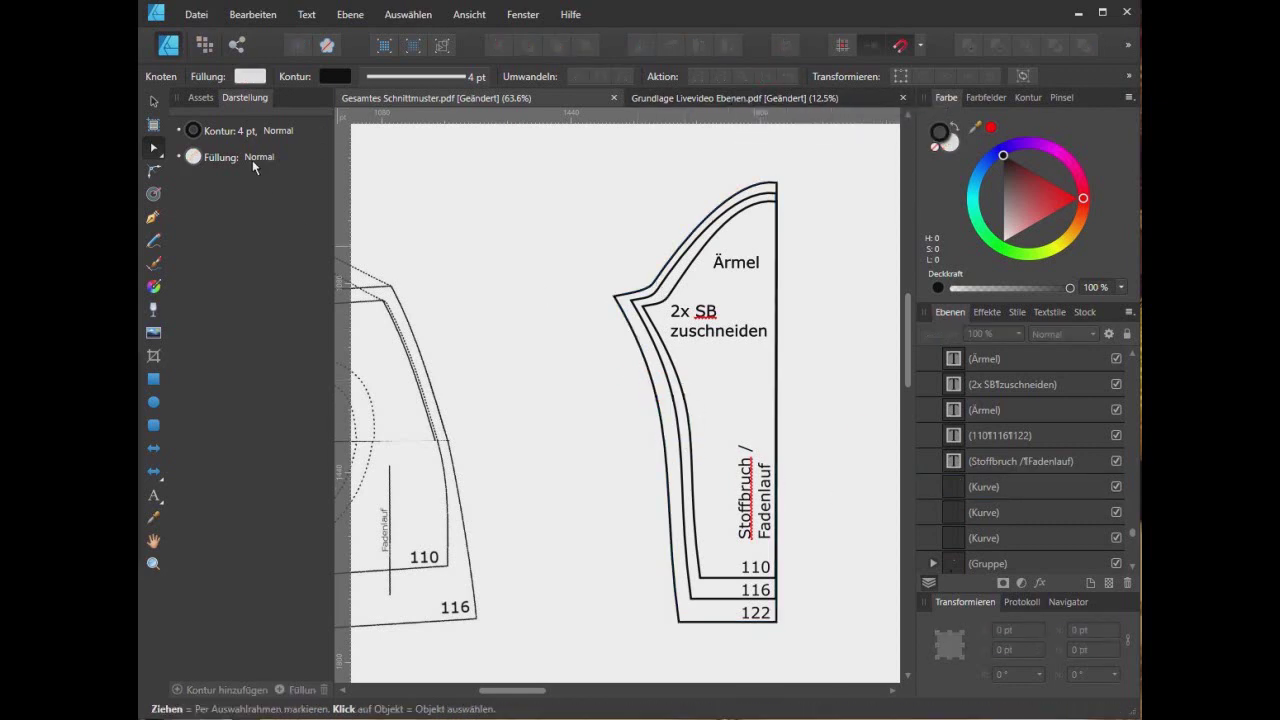
left_click(155, 104)
left_click(620, 300)
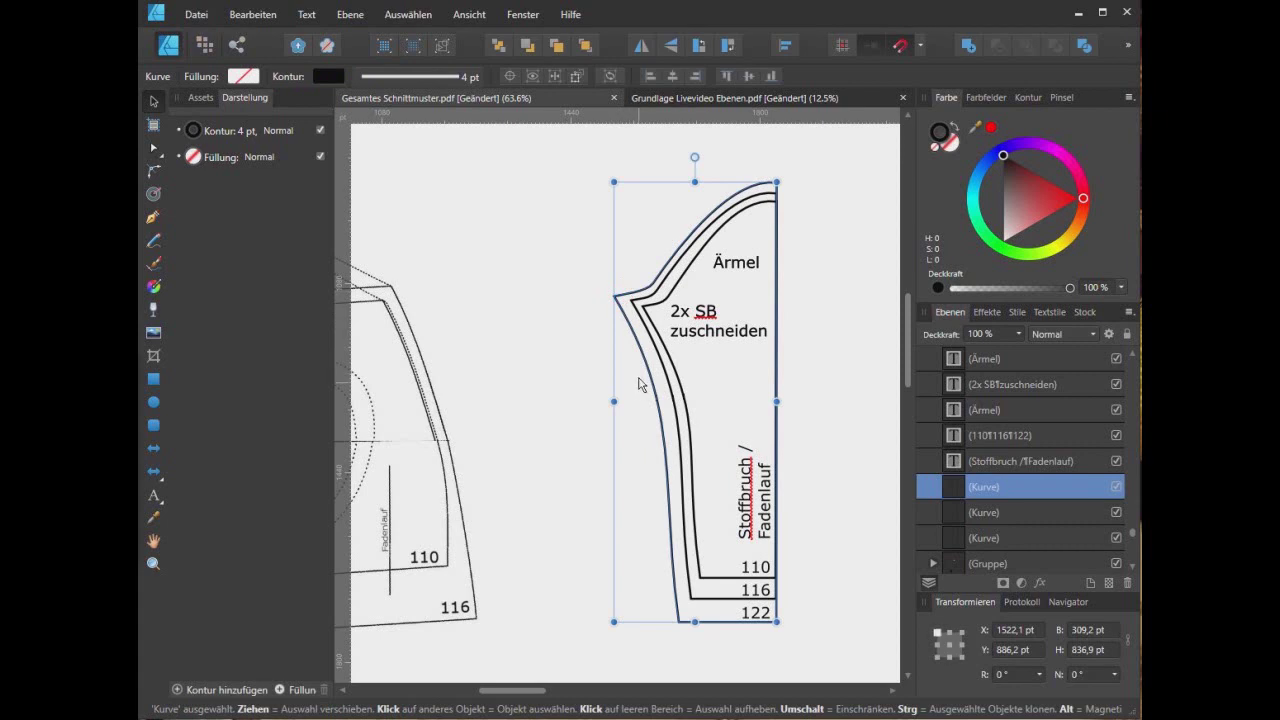
left_click(662, 348)
left_click(672, 352)
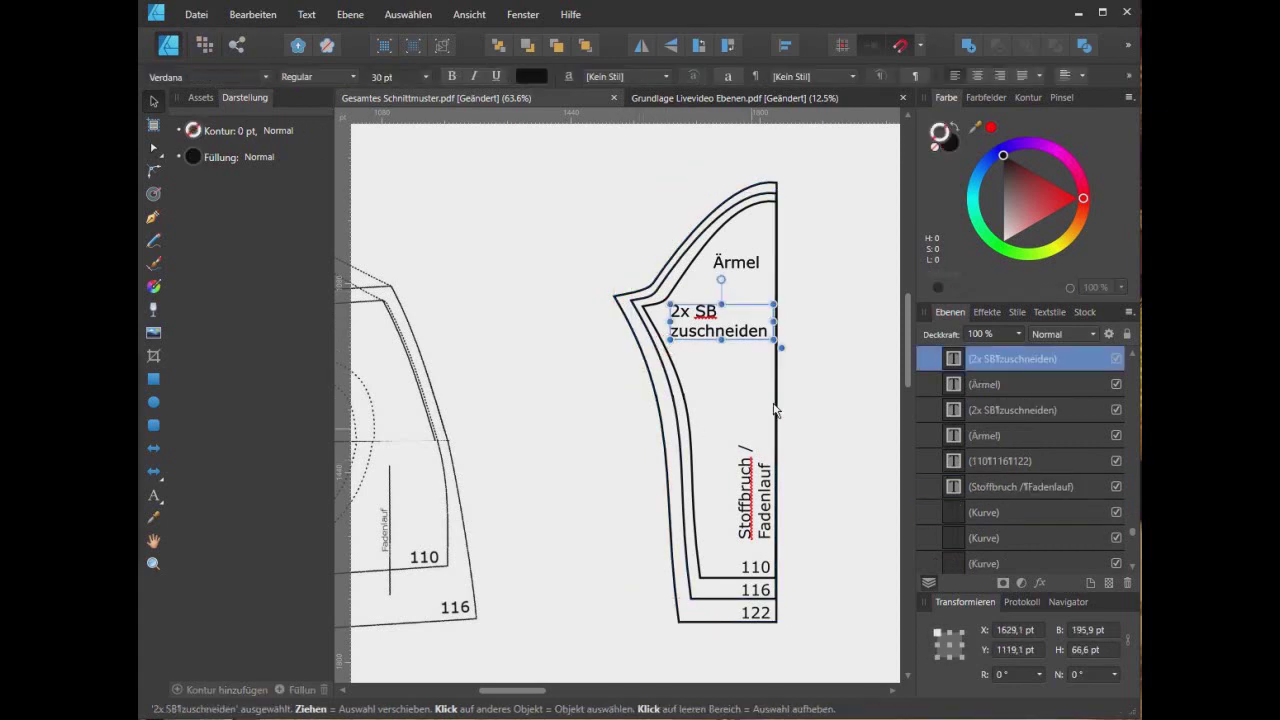
left_click(800, 380)
scroll(735, 404, "down", 1, "ctrl")
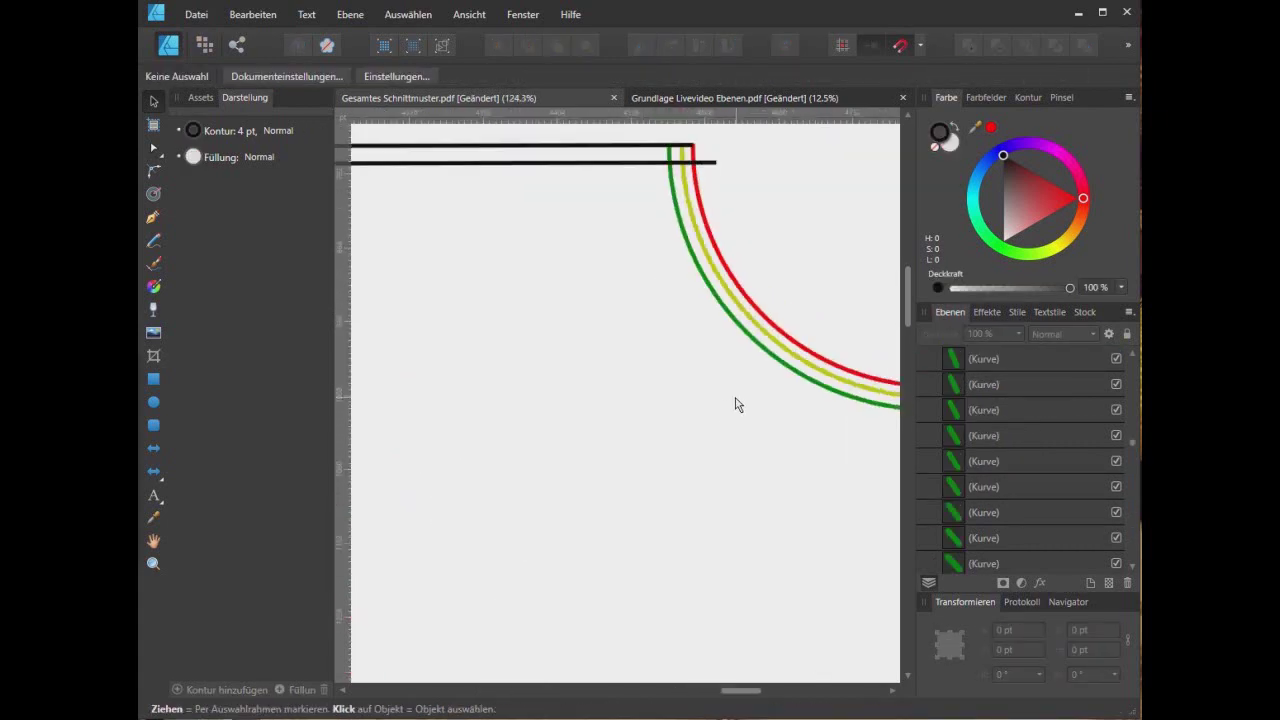
scroll(735, 404, "down", 1, "ctrl")
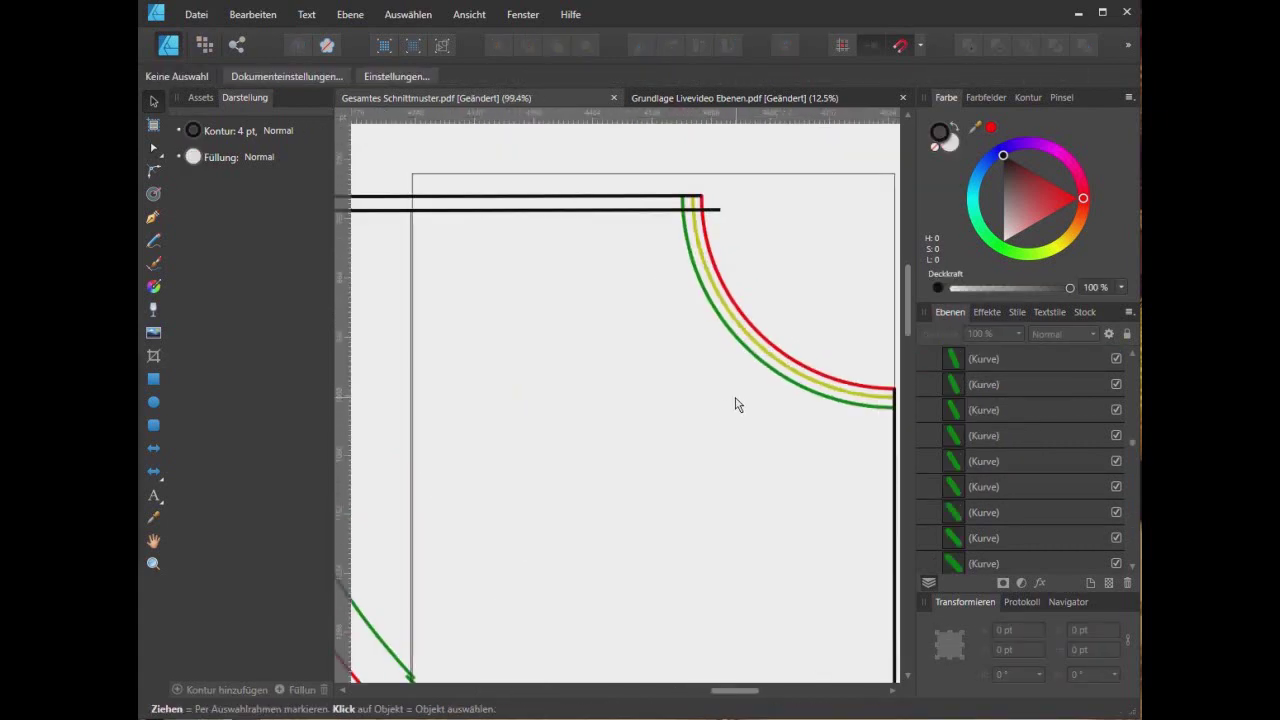
left_click(728, 292)
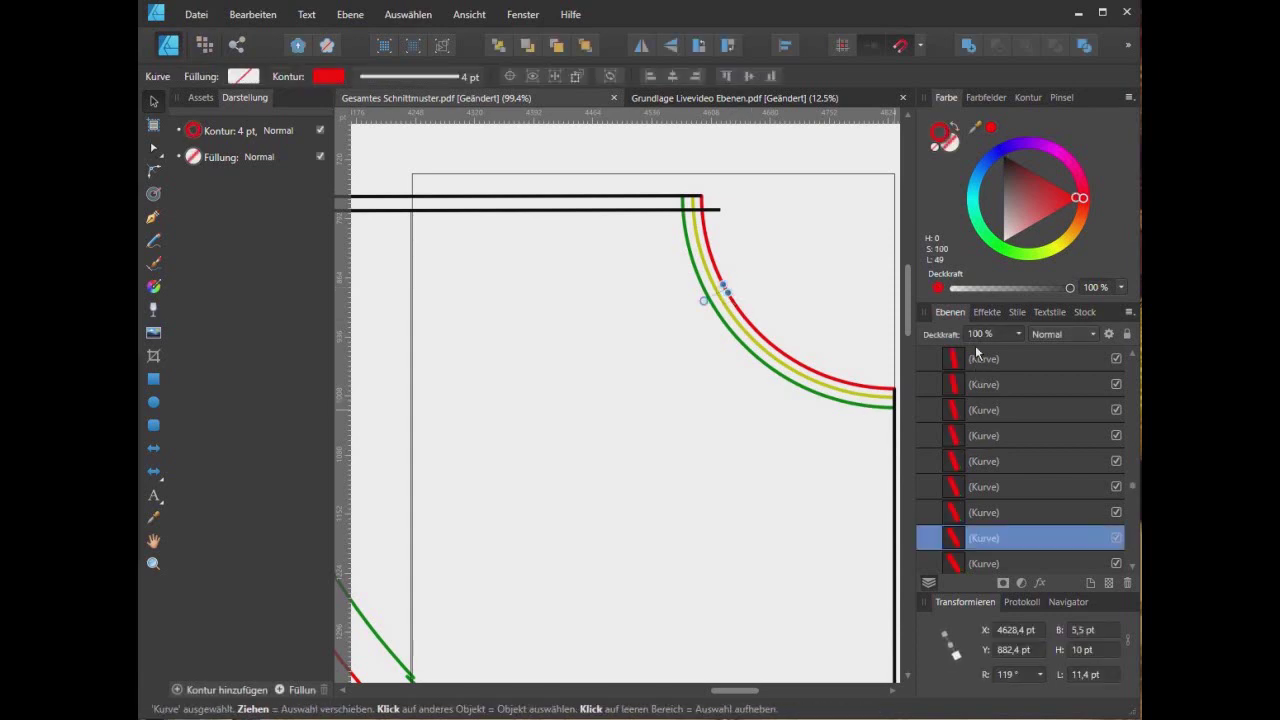
scroll(990, 418, "up", 3)
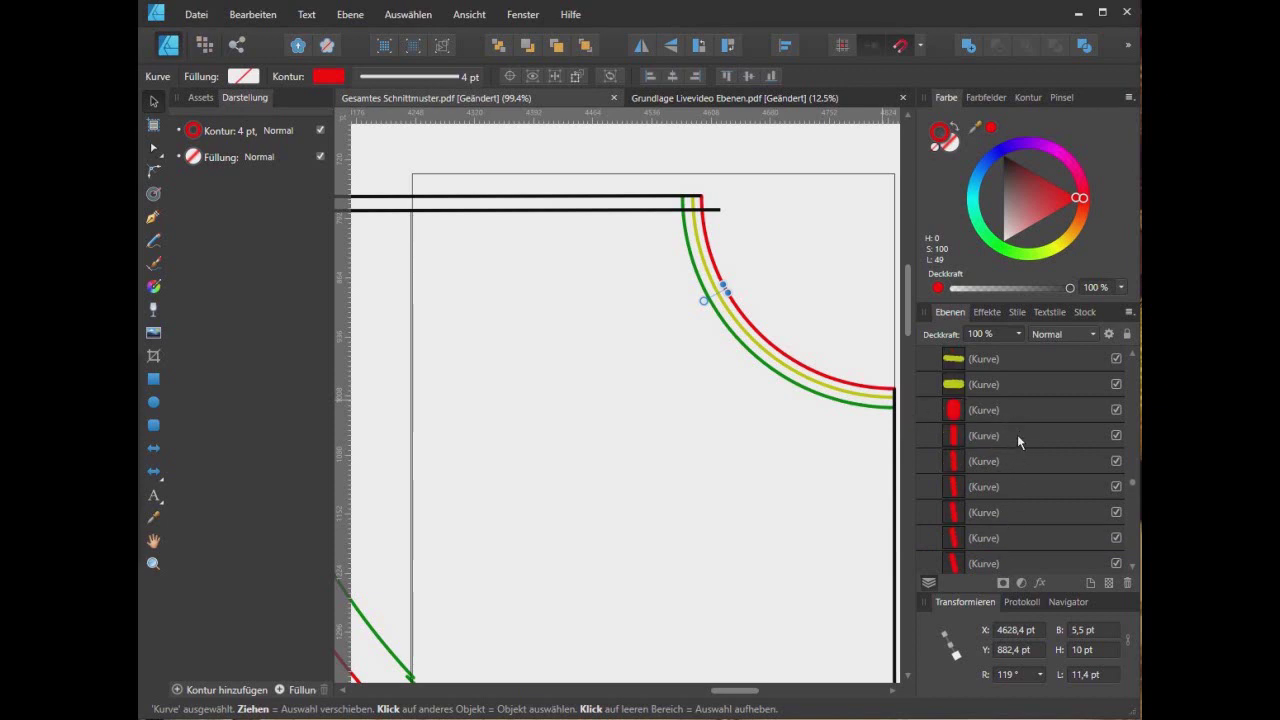
left_click(1022, 444)
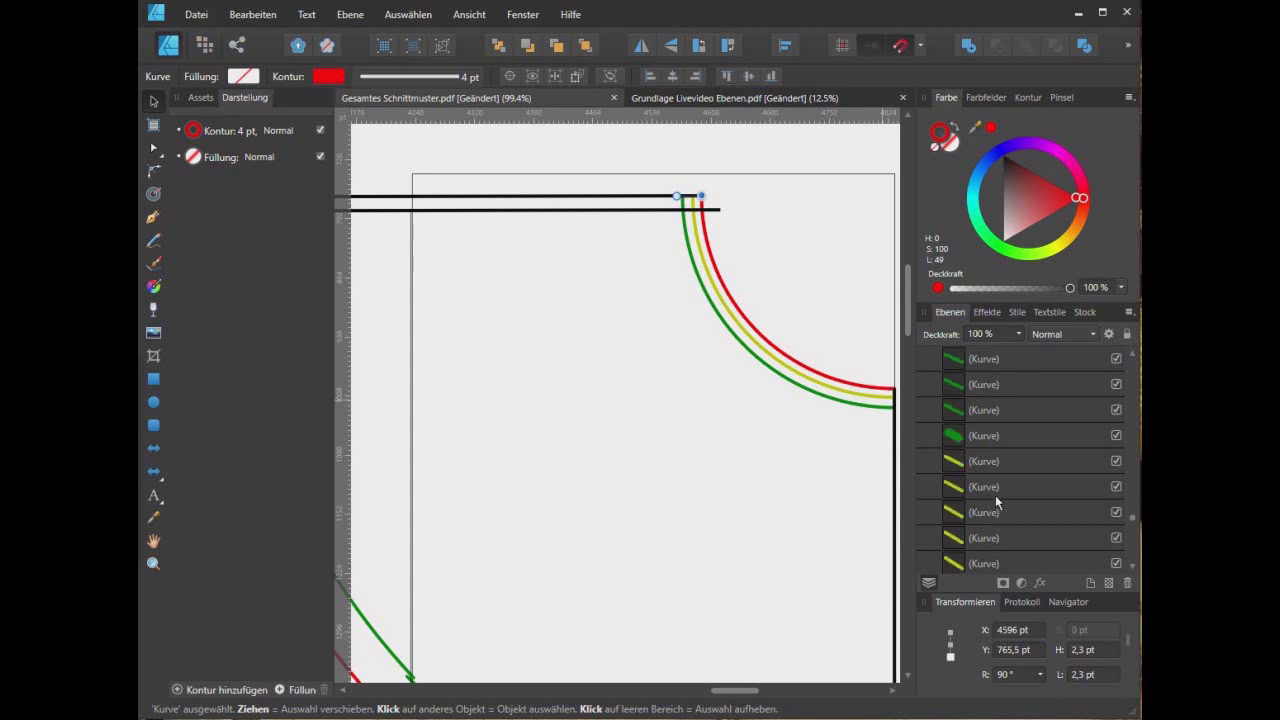
scroll(758, 267, "up", 5)
scroll(758, 267, "down", 2)
left_click(676, 326)
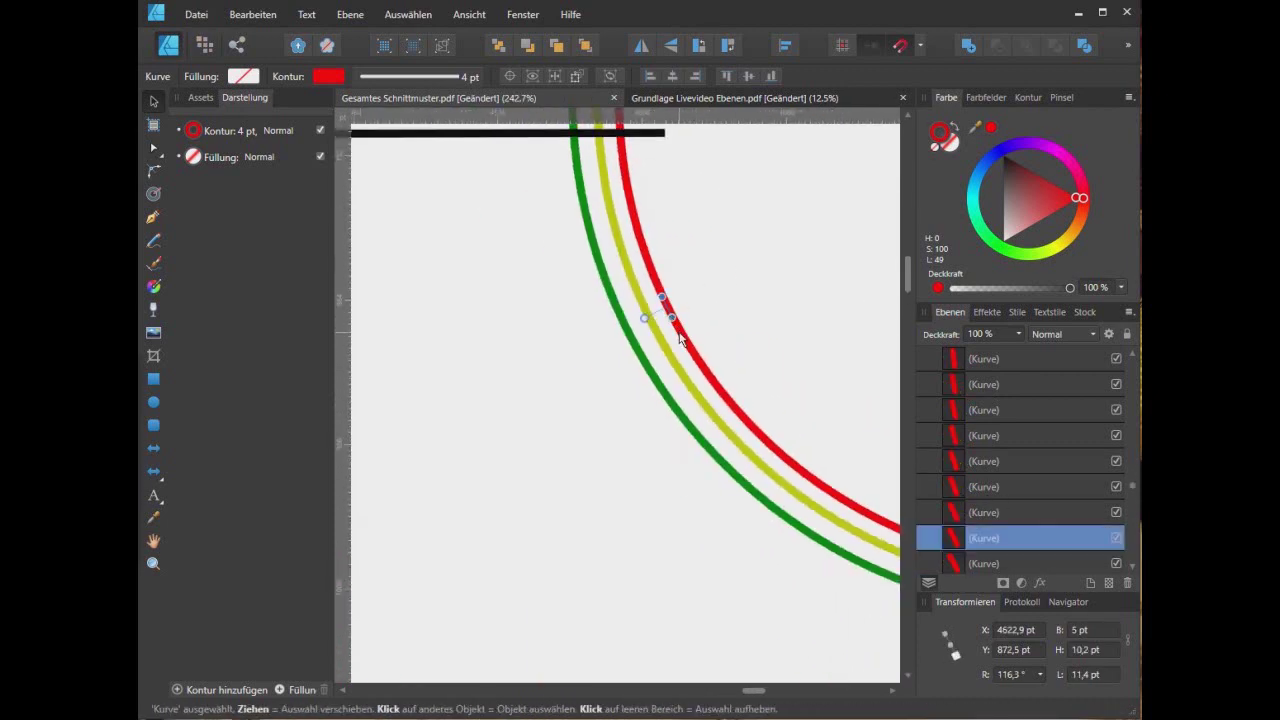
left_click_drag(692, 362, 803, 475)
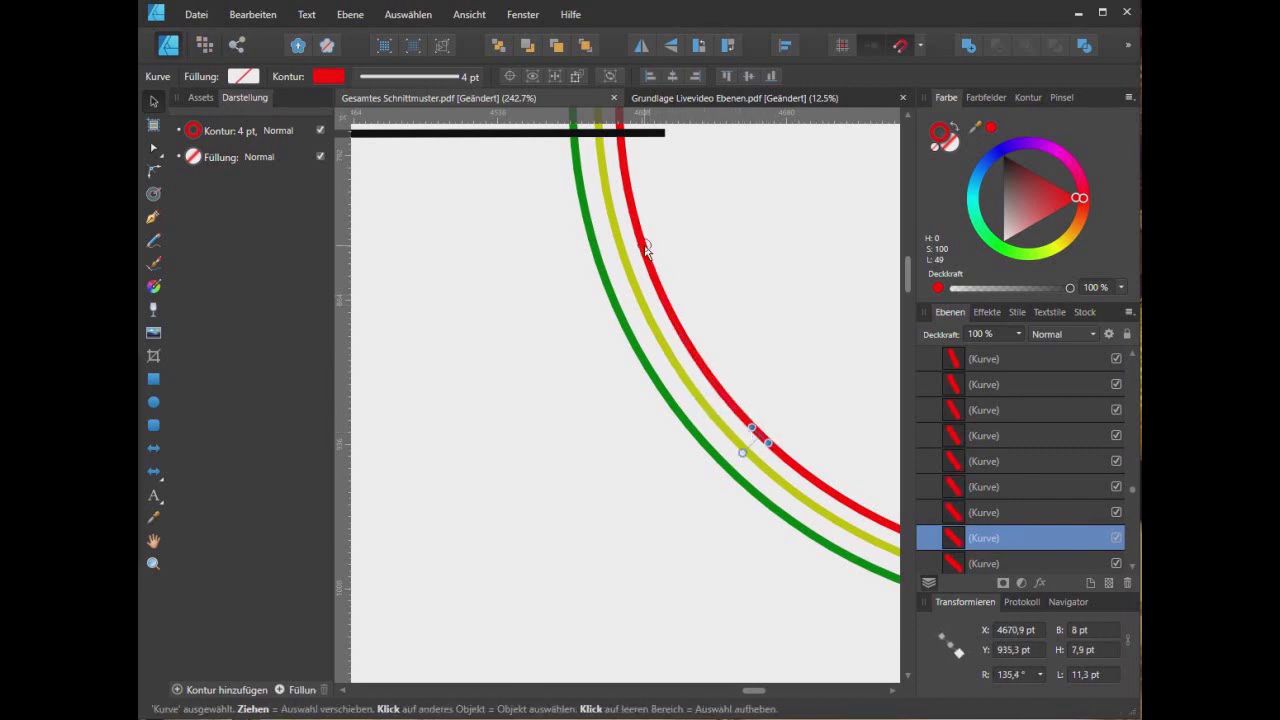
left_click_drag(646, 250, 671, 331)
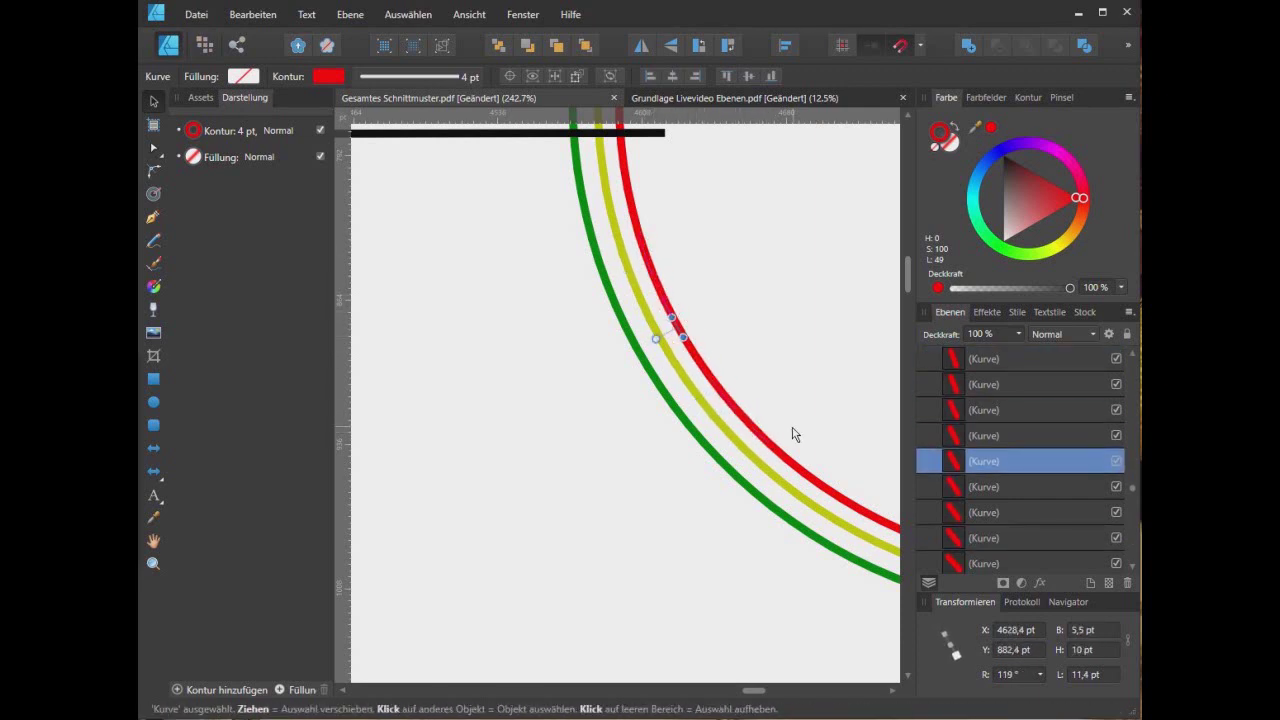
left_click(1027, 435)
scroll(1064, 432, "up", 5)
scroll(1066, 432, "down", 3)
left_click(1026, 417)
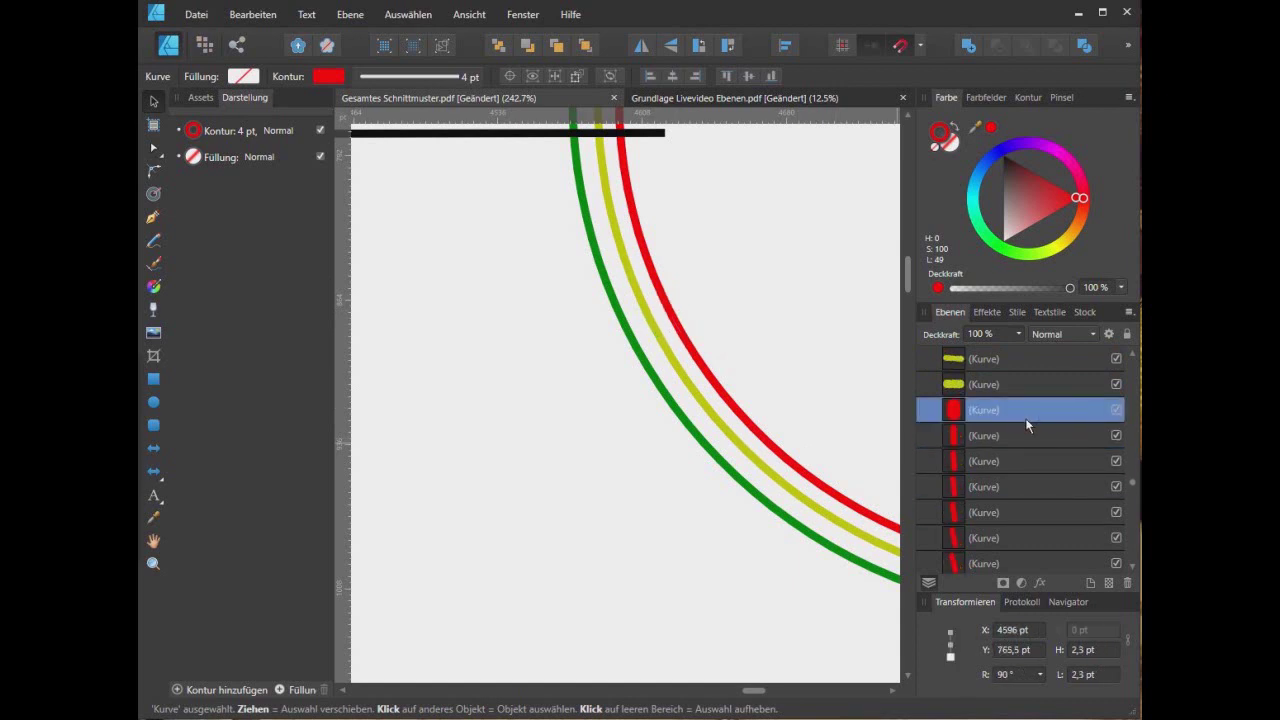
scroll(780, 356, "down", 1)
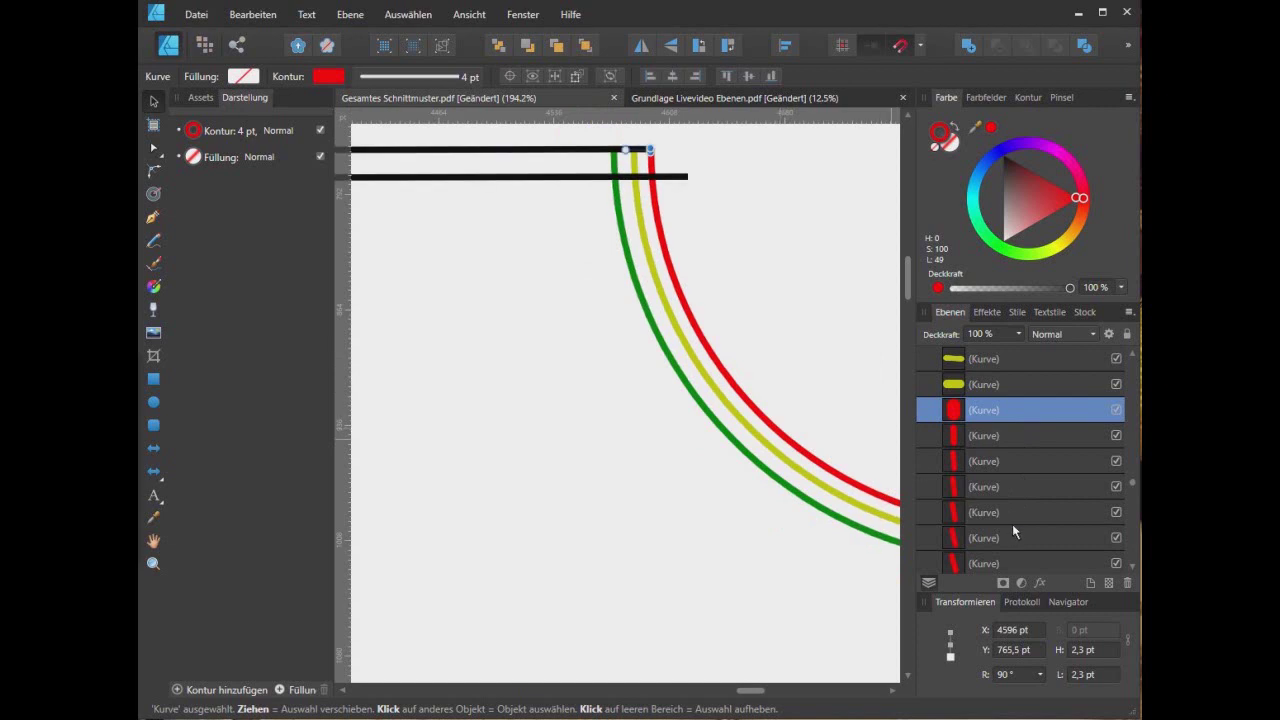
scroll(1012, 524, "down", 3)
scroll(1016, 534, "up", 3)
Select the six red Kurve pieces, select all their nodes and join them
left_click(1013, 486, "shift")
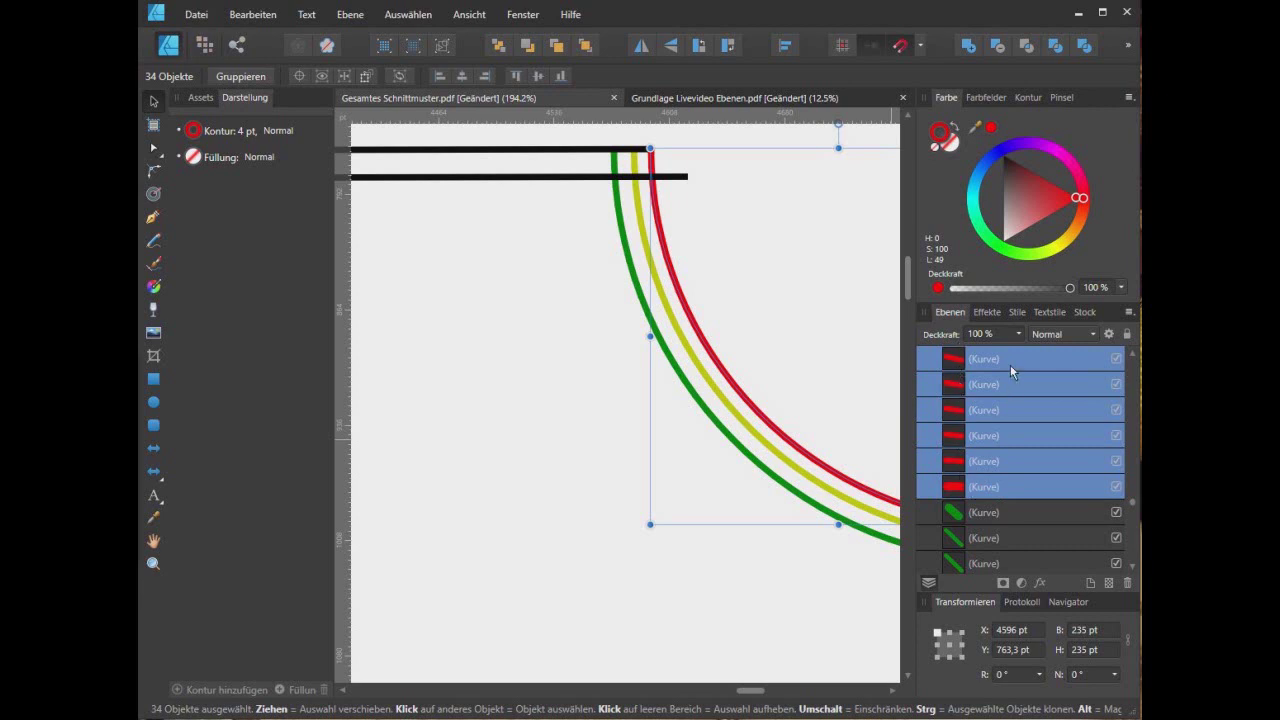
left_click_drag(752, 691, 760, 697)
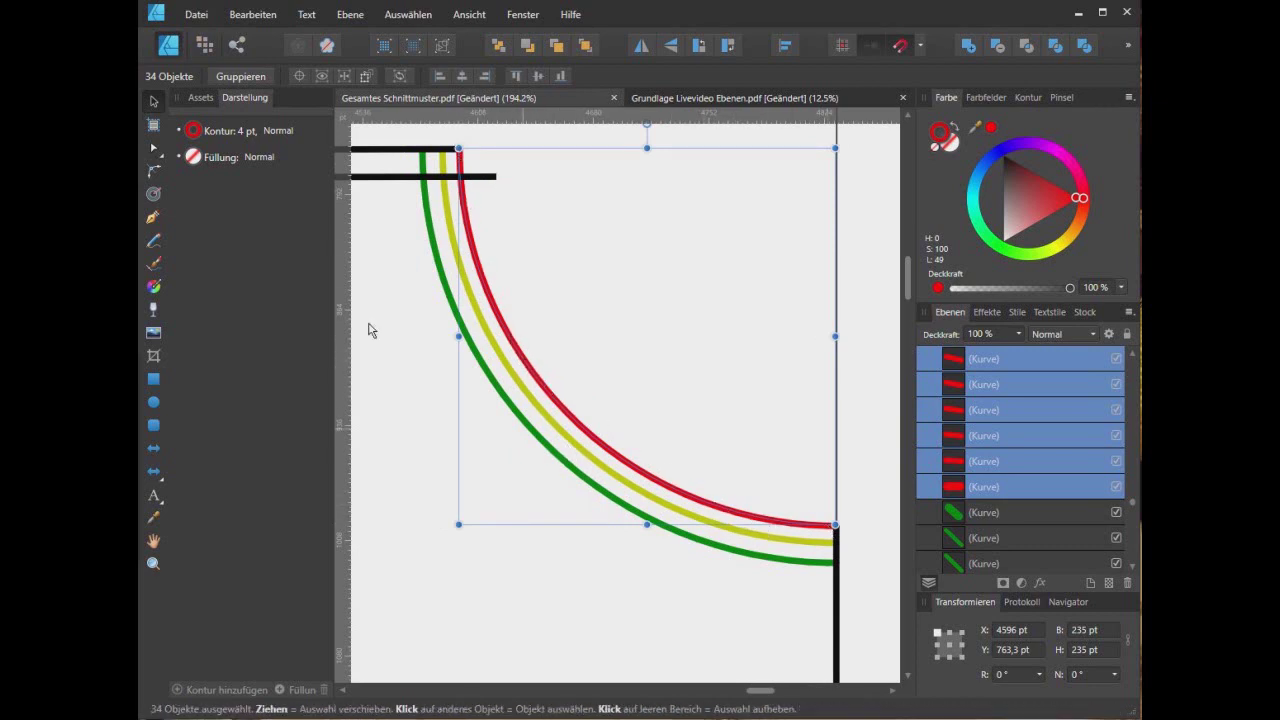
left_click(154, 150)
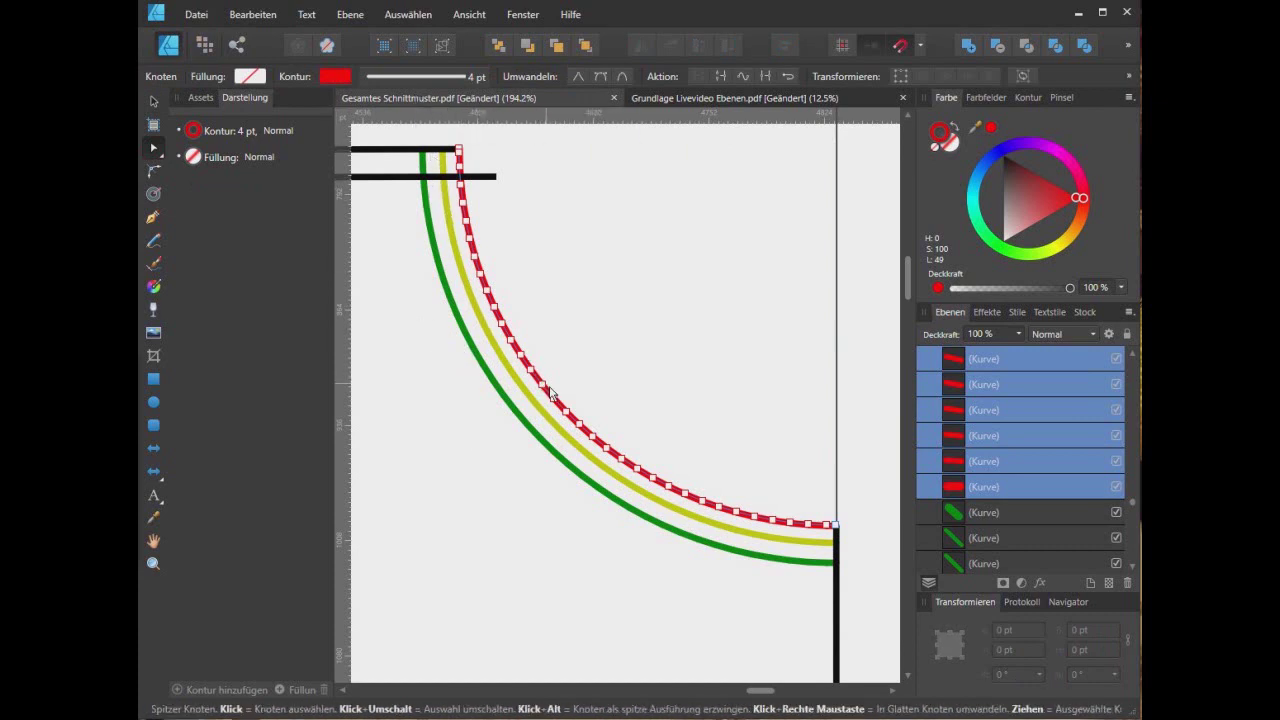
key("ctrl+a")
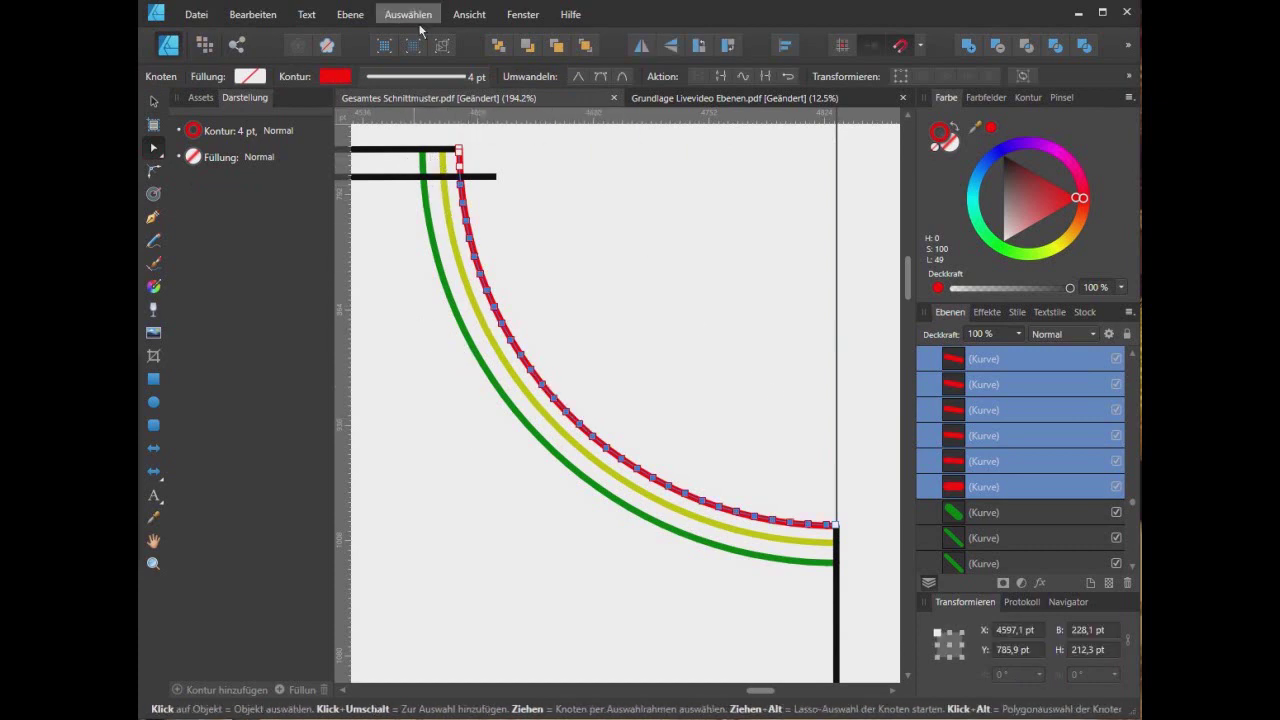
left_click(764, 76)
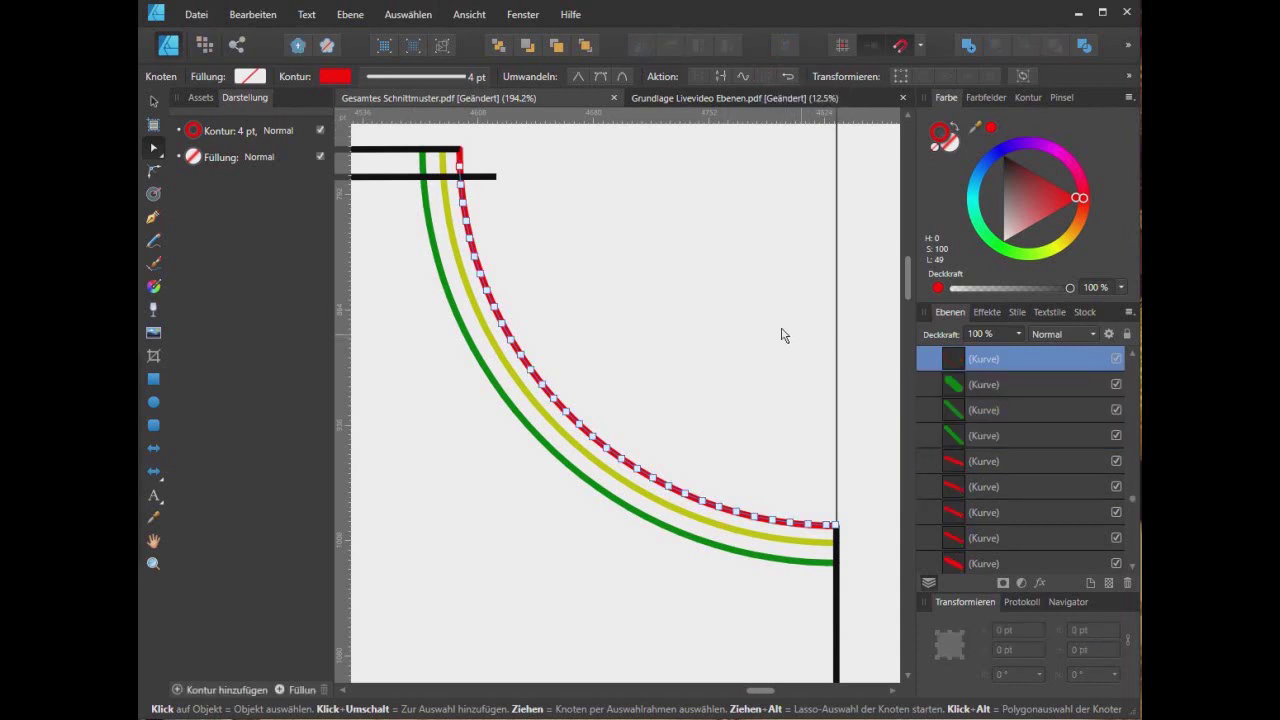
scroll(783, 334, "up", 2)
left_click(789, 367)
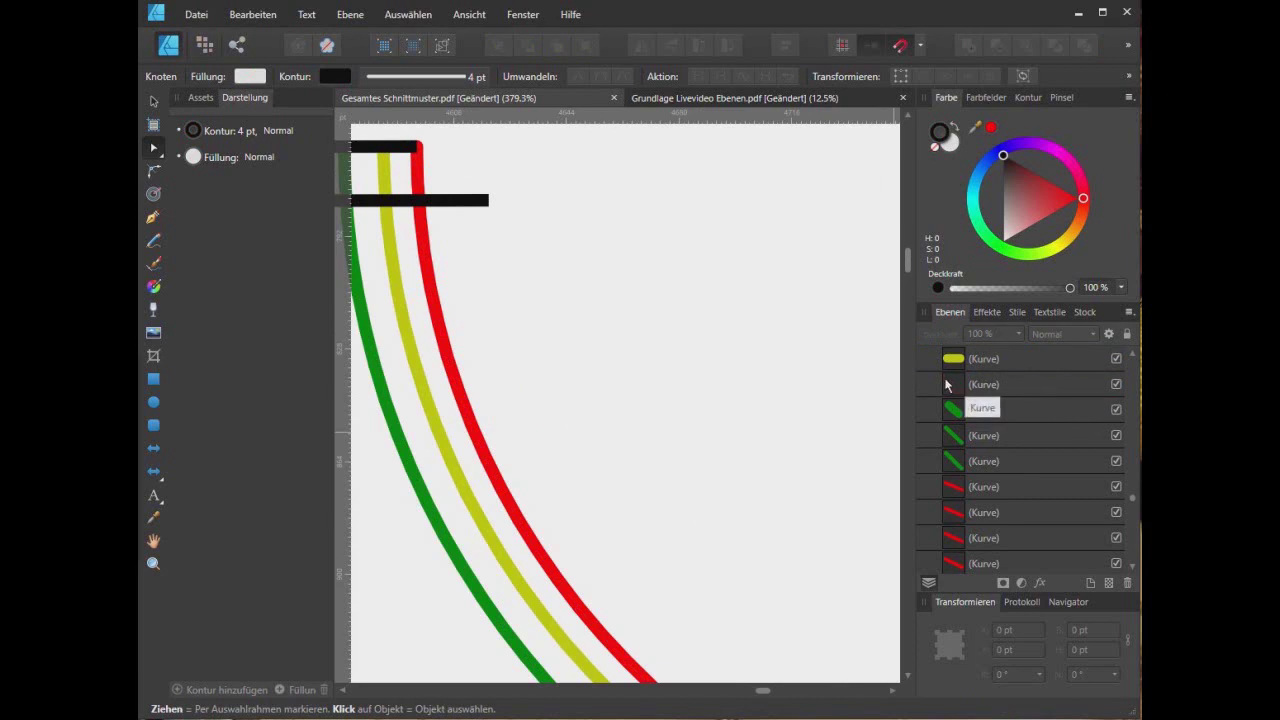
Select all the yellow Kurve pieces in the Layers panel and join them into one curve
scroll(1023, 436, "up", 2)
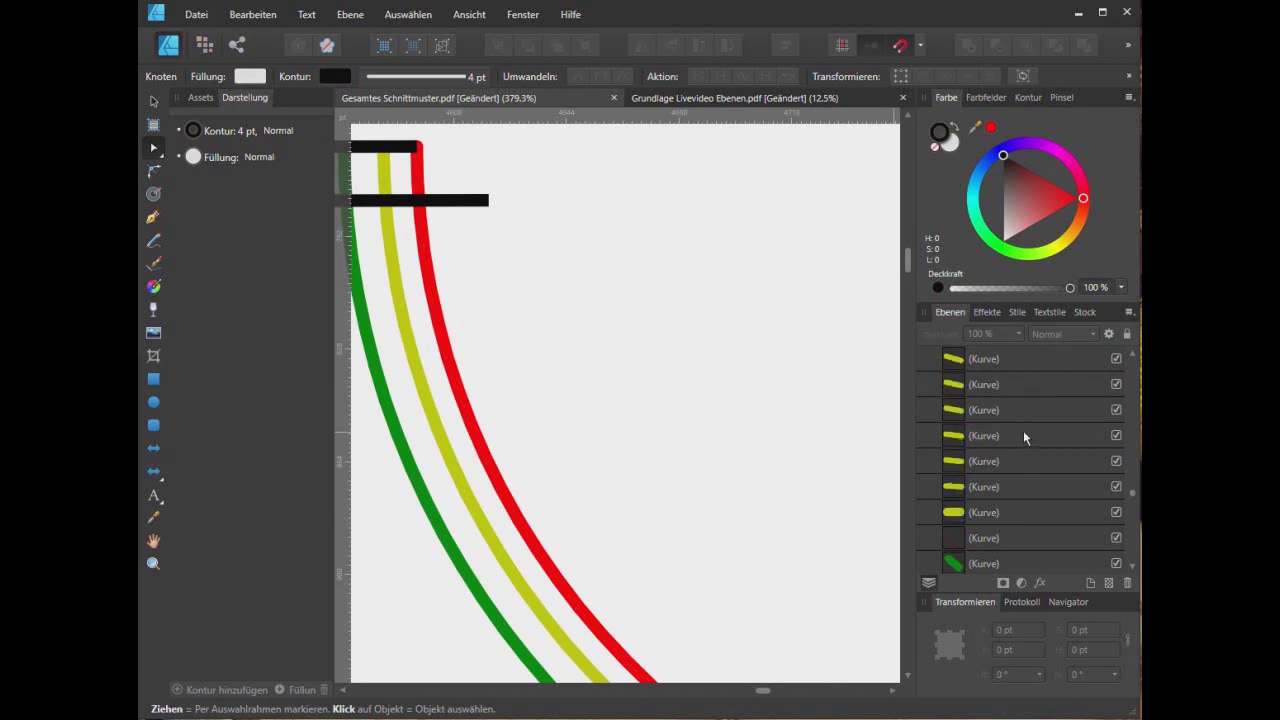
left_click(1005, 512)
scroll(1026, 434, "up", 2)
scroll(1025, 435, "down", 3)
scroll(1025, 435, "up", 3)
scroll(1025, 435, "down", 2)
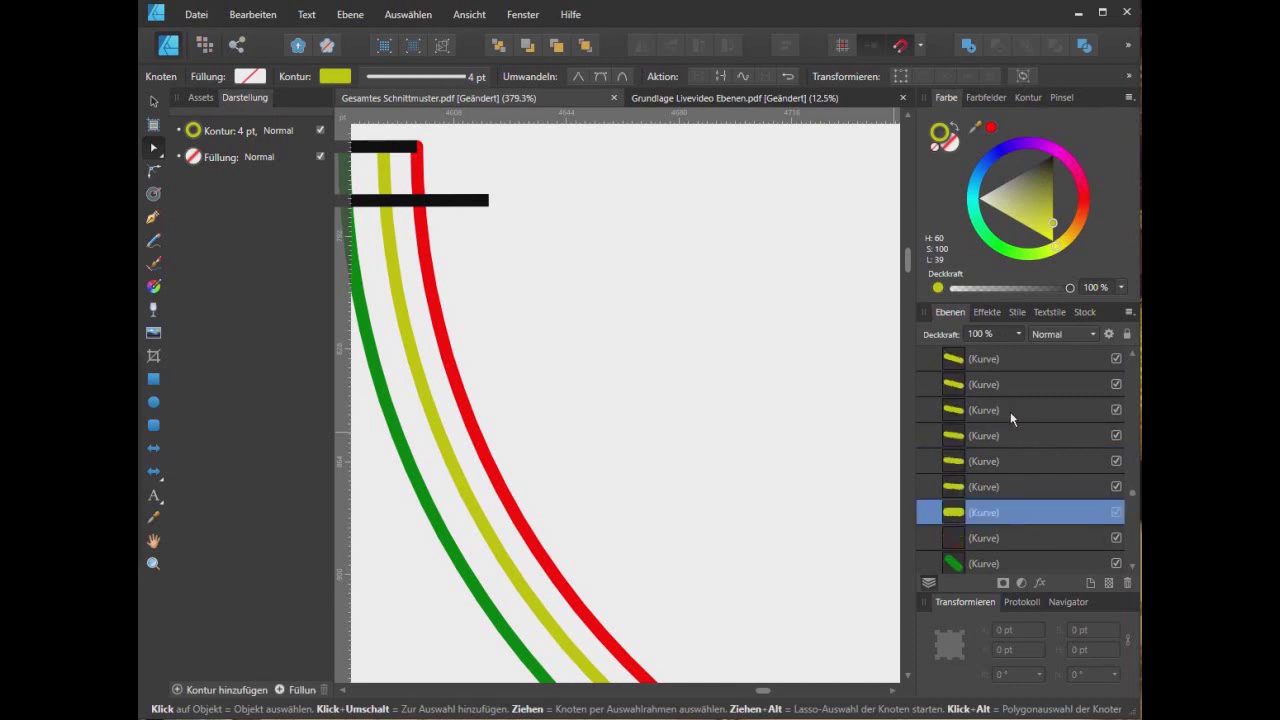
scroll(1015, 408, "up", 3)
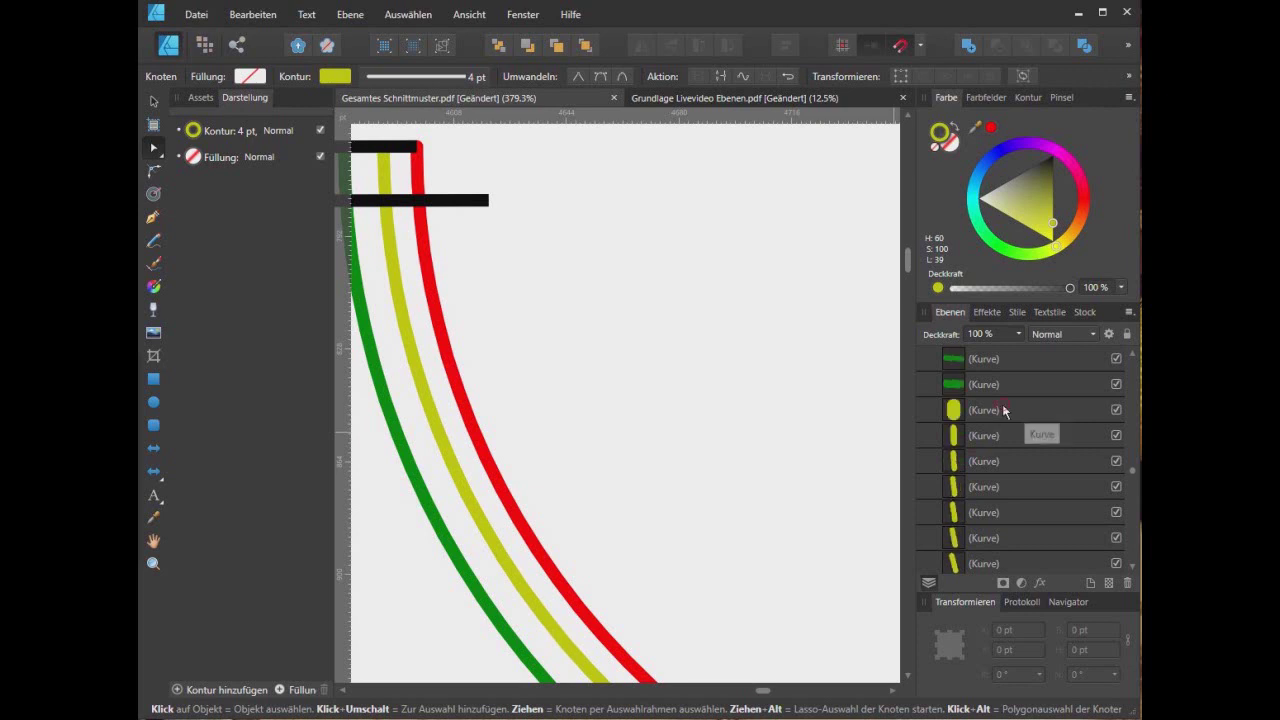
left_click(1005, 410, "shift")
scroll(720, 360, "down", 3)
scroll(720, 360, "up", 2)
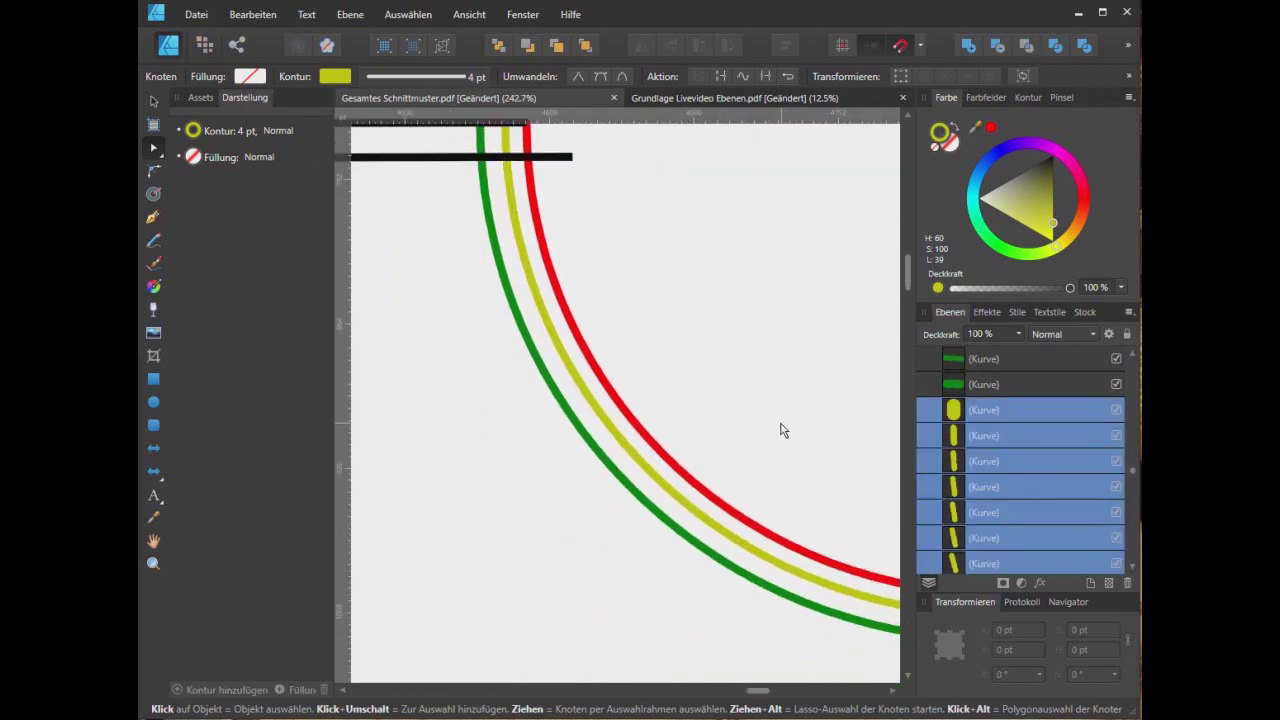
scroll(698, 551, "down", 1)
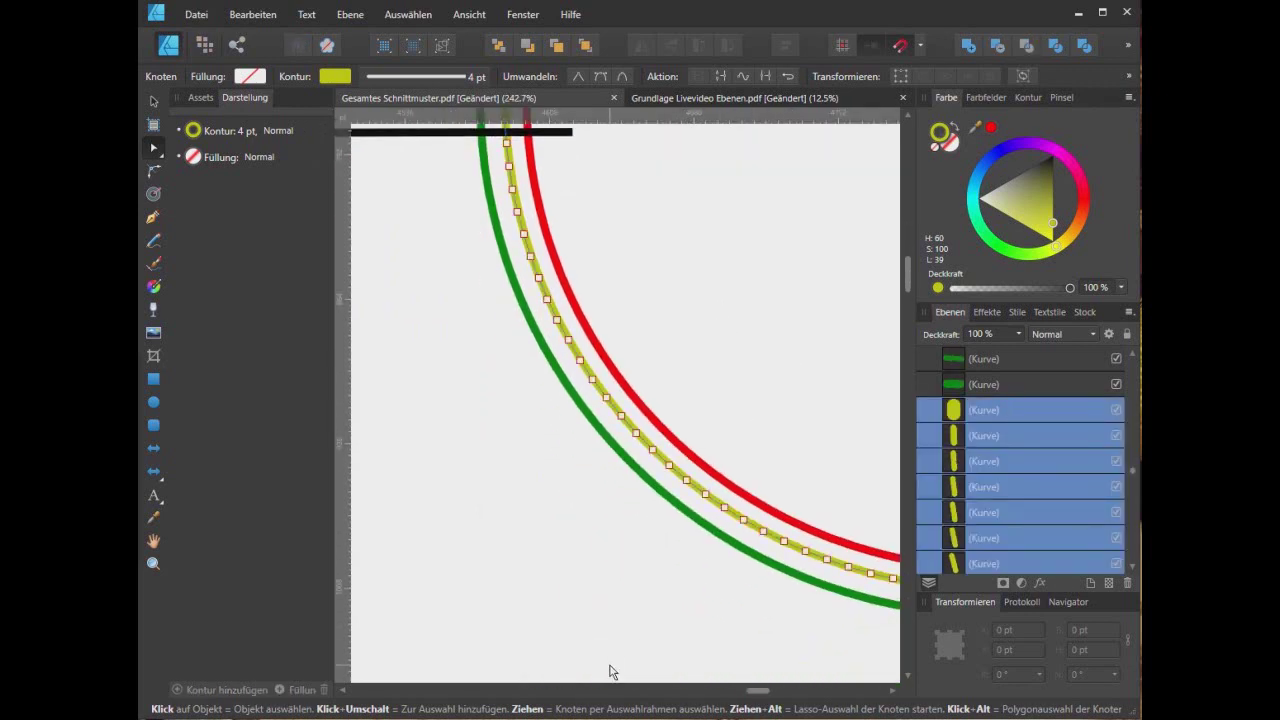
left_click(765, 76)
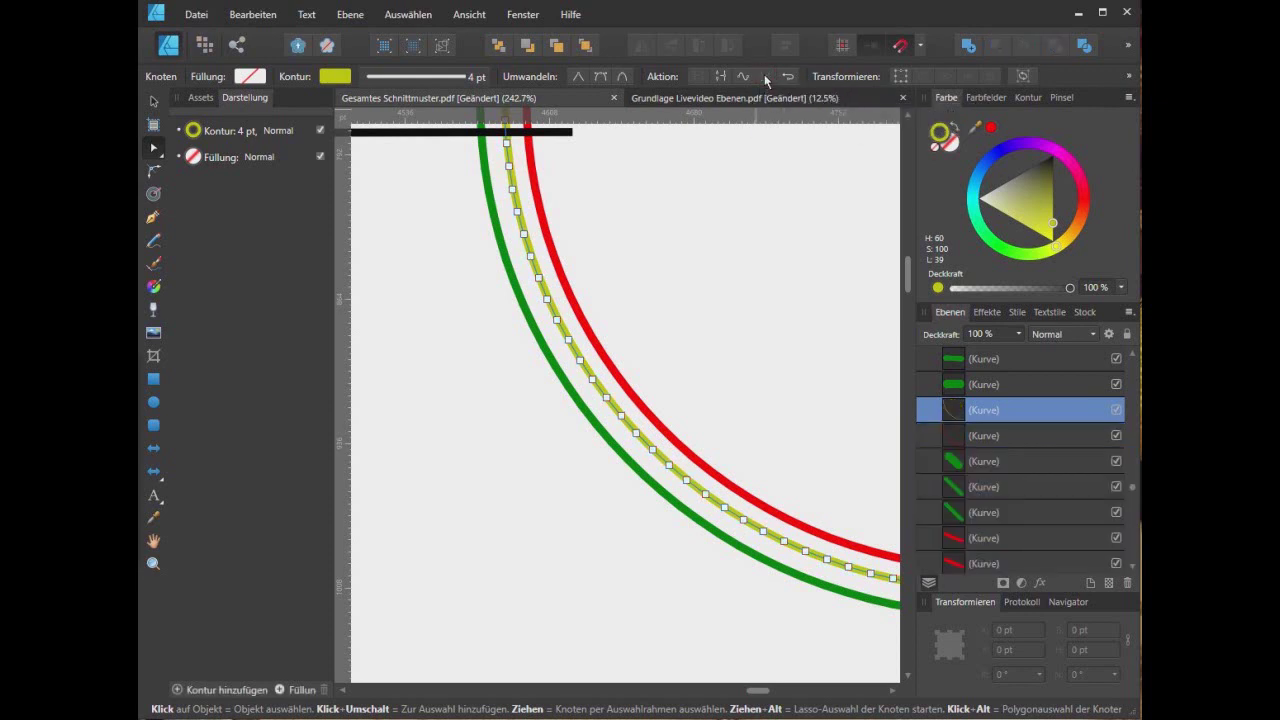
Select the green Kurve pieces and join them into one curve
scroll(757, 280, "up", 3)
scroll(759, 281, "down", 1)
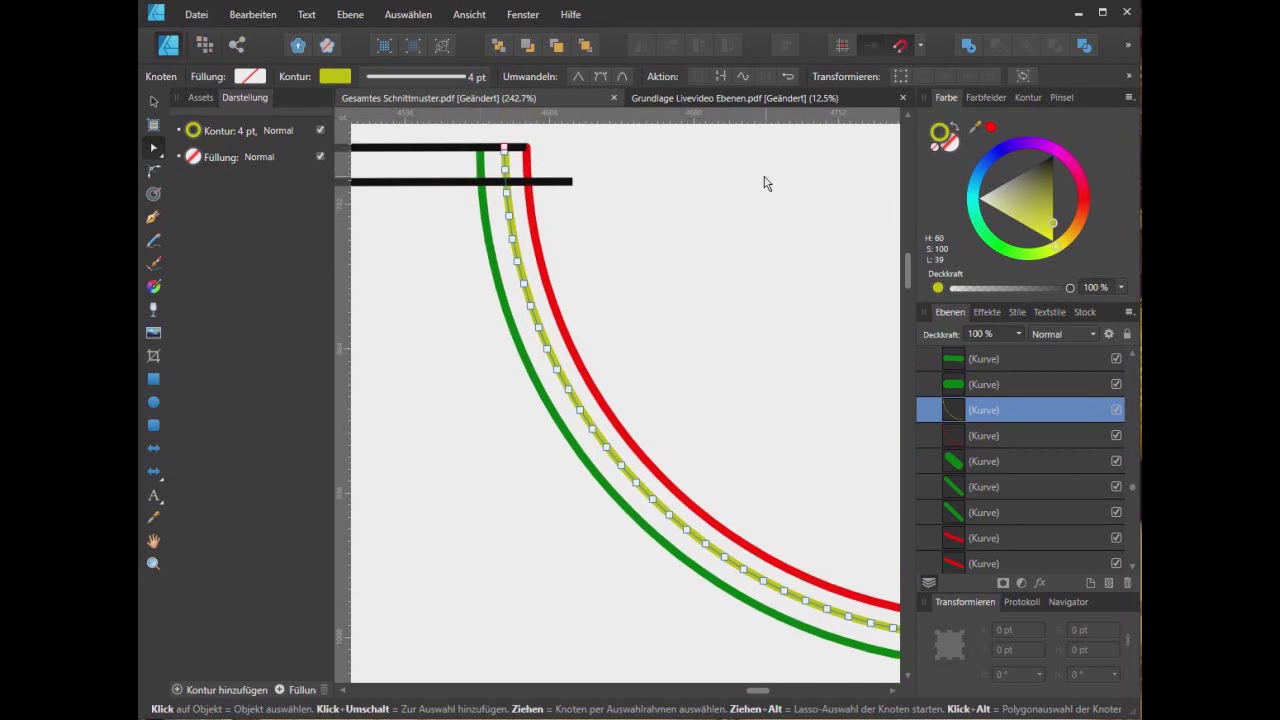
left_click(1027, 484)
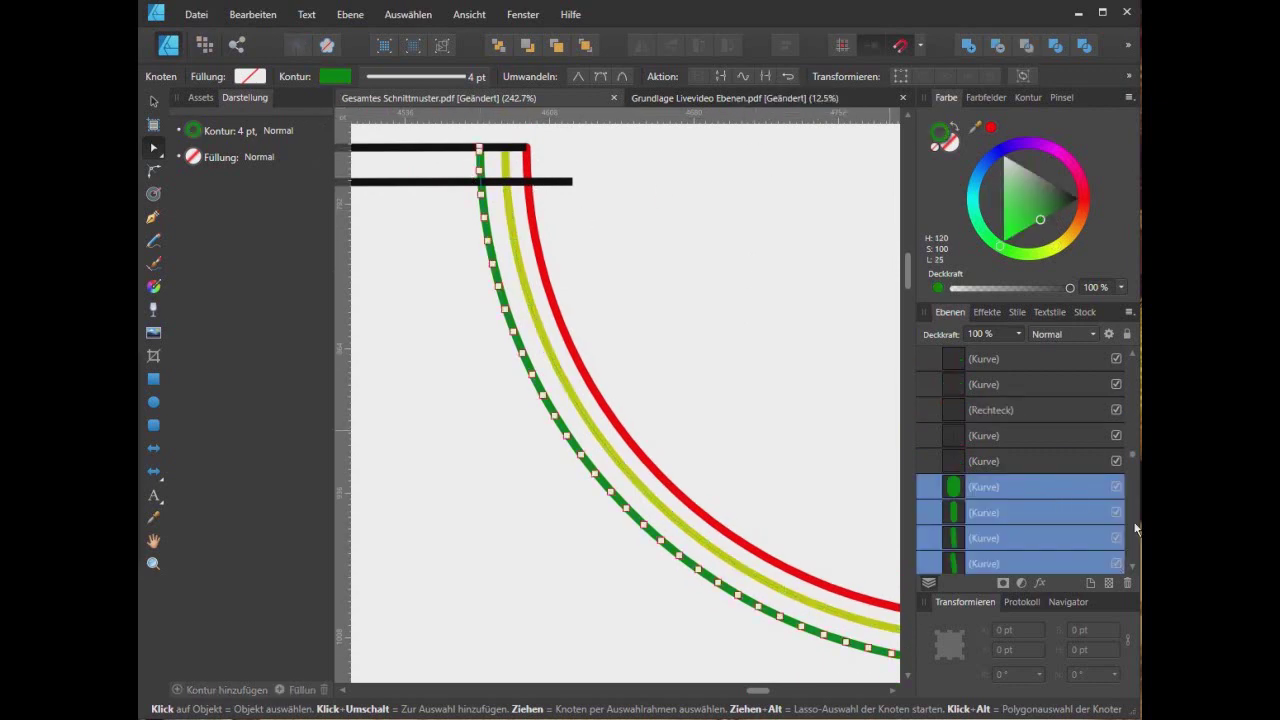
left_click(766, 78)
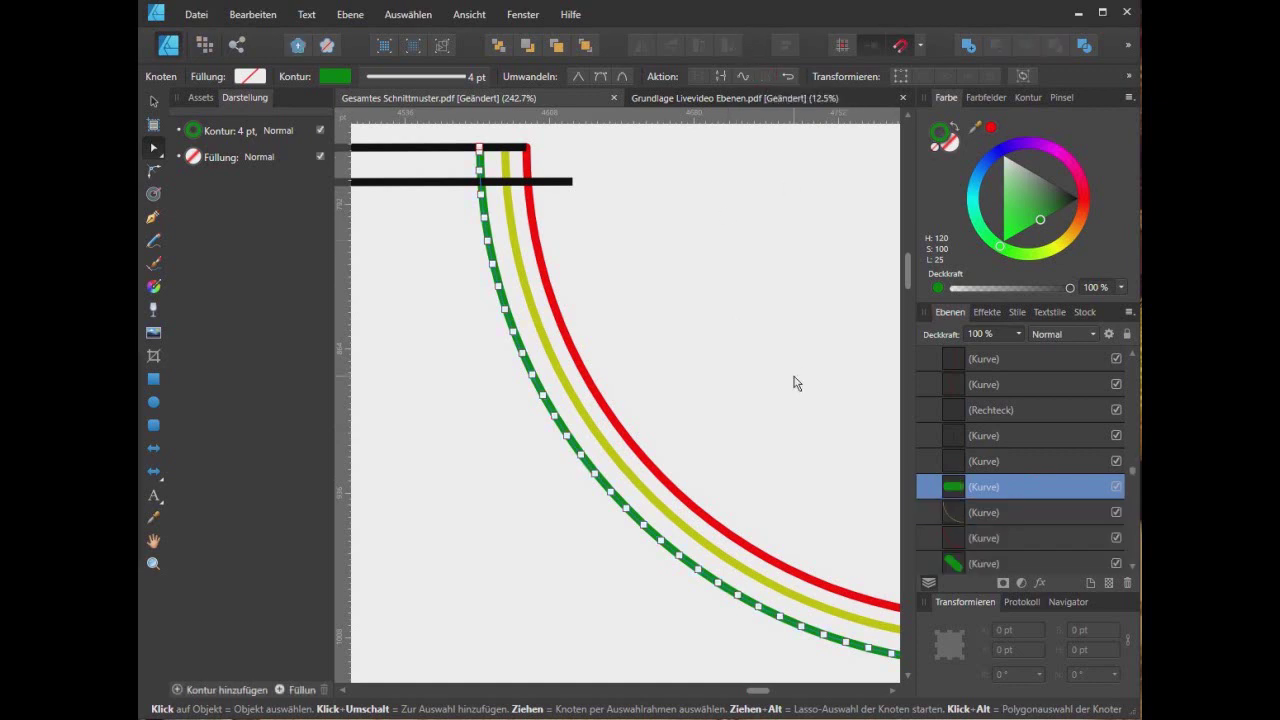
Deselect, check the joined green curve, and zoom out to review the arcs
left_click(794, 380)
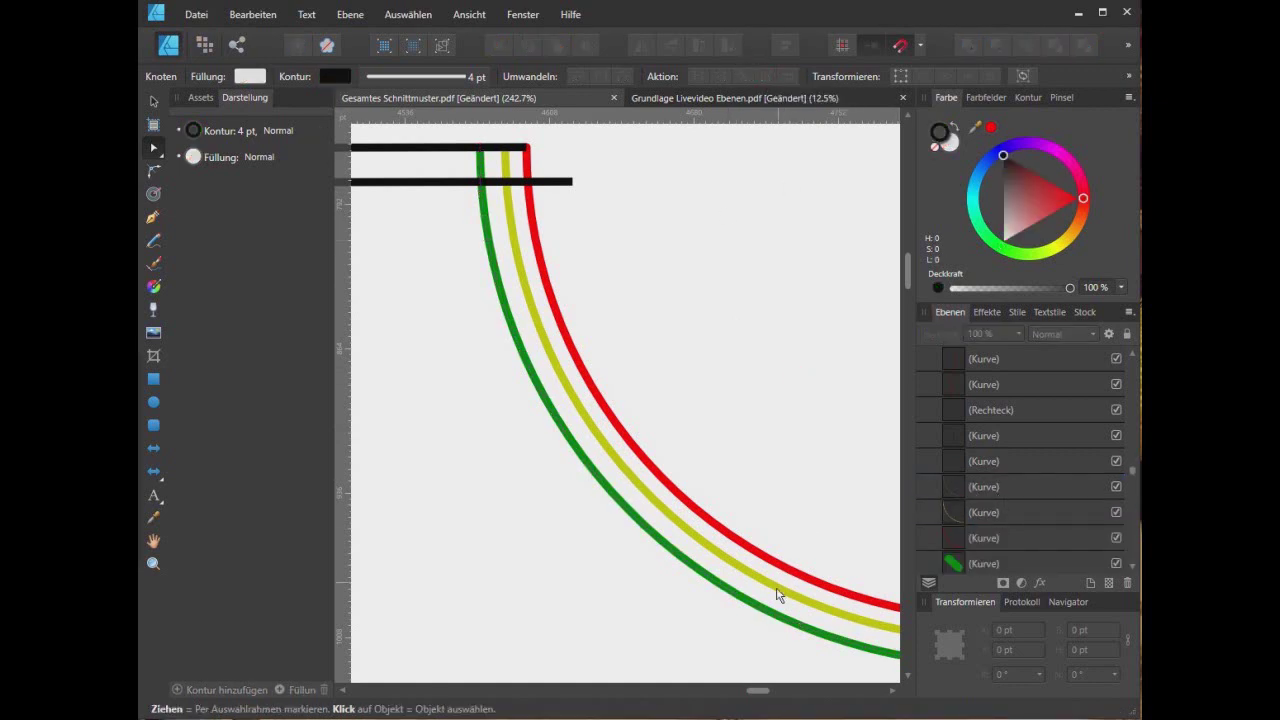
left_click(775, 614)
scroll(791, 334, "down", 2)
left_click(791, 334)
scroll(635, 323, "down", 1)
scroll(637, 323, "down", 1)
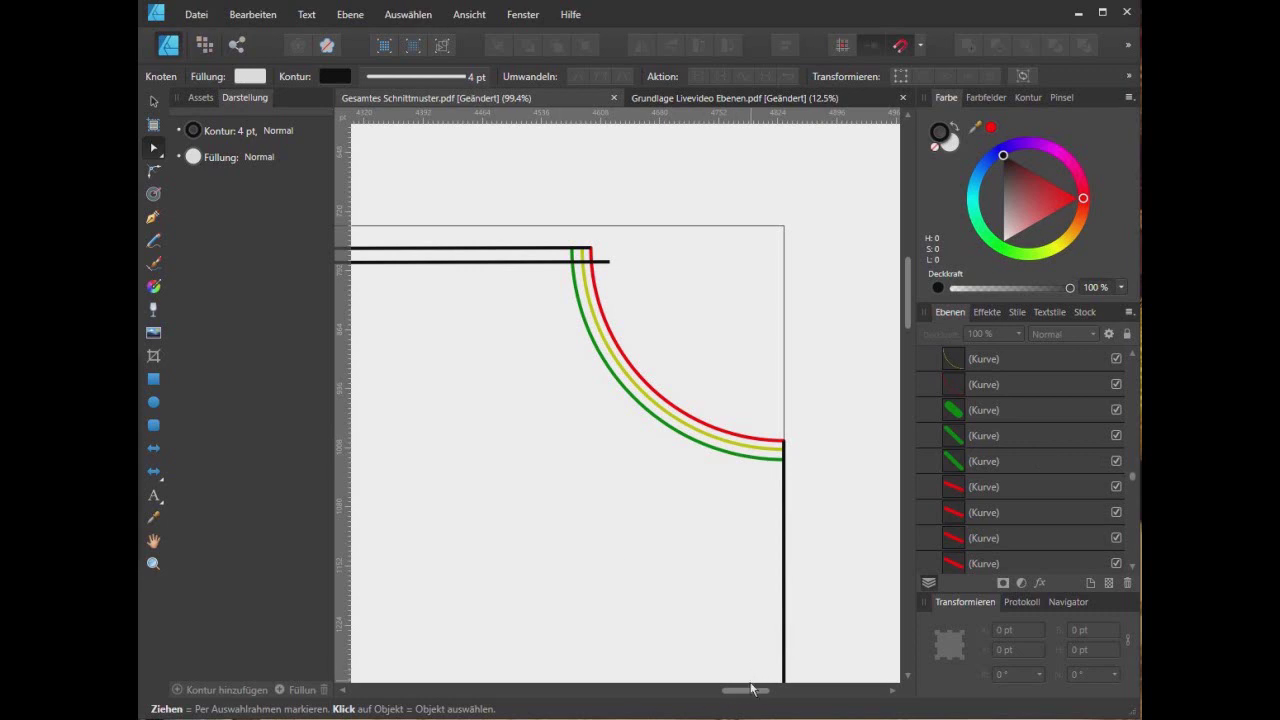
Pan and zoom to inspect the size curves where they cross the tile seam
left_click_drag(745, 690, 737, 689)
scroll(714, 651, "up", 2)
scroll(750, 510, "up", 1)
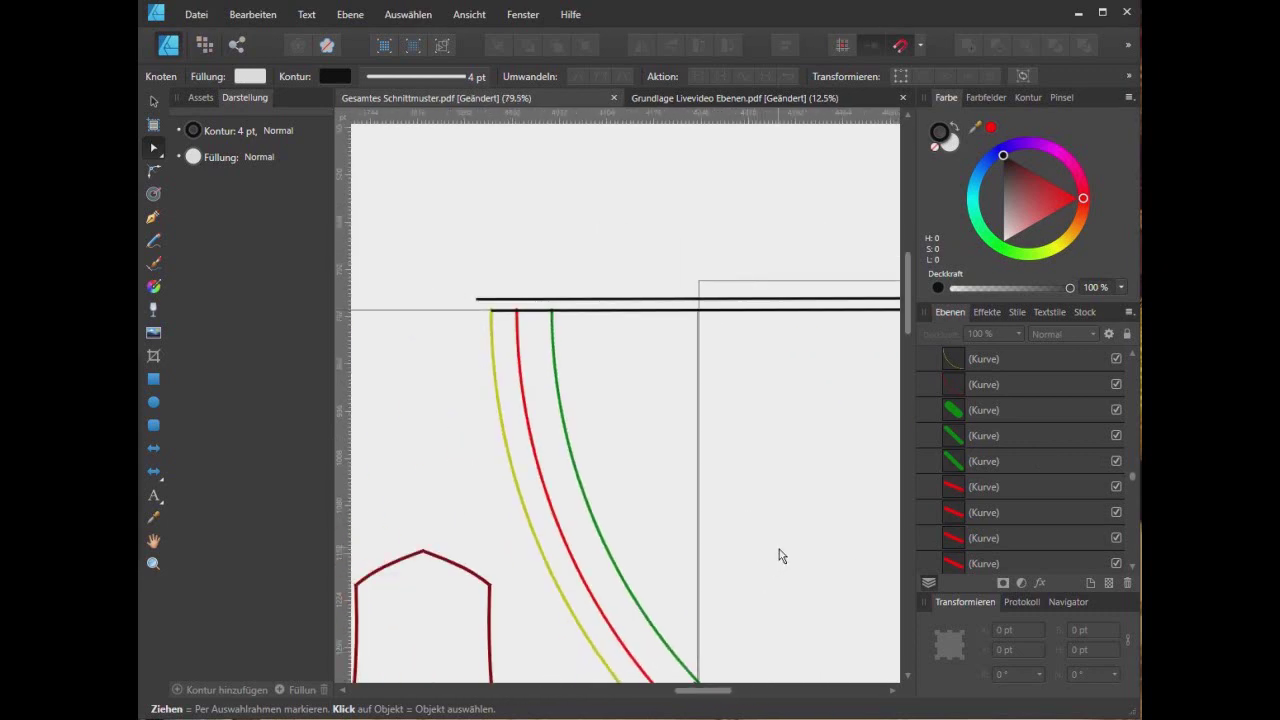
scroll(778, 555, "down", 2)
scroll(740, 568, "down", 1)
left_click_drag(700, 690, 718, 690)
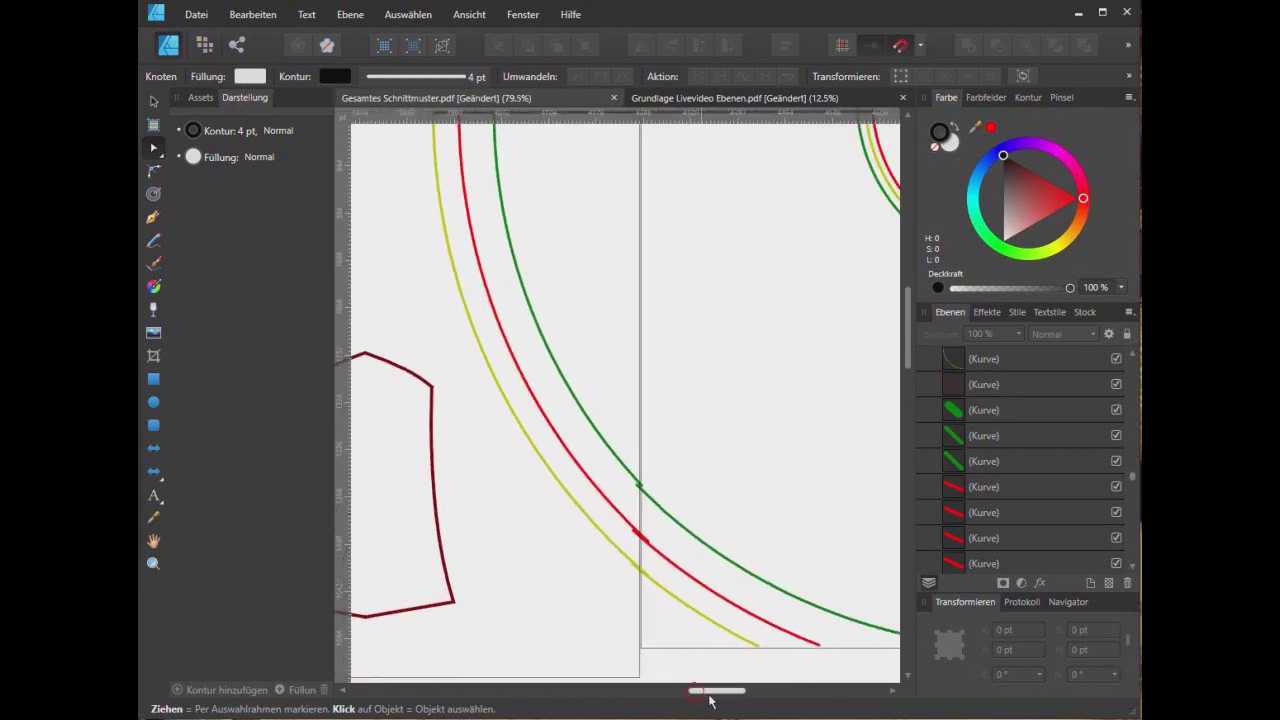
Join three leftover green curve pieces into one curve
left_click(986, 410)
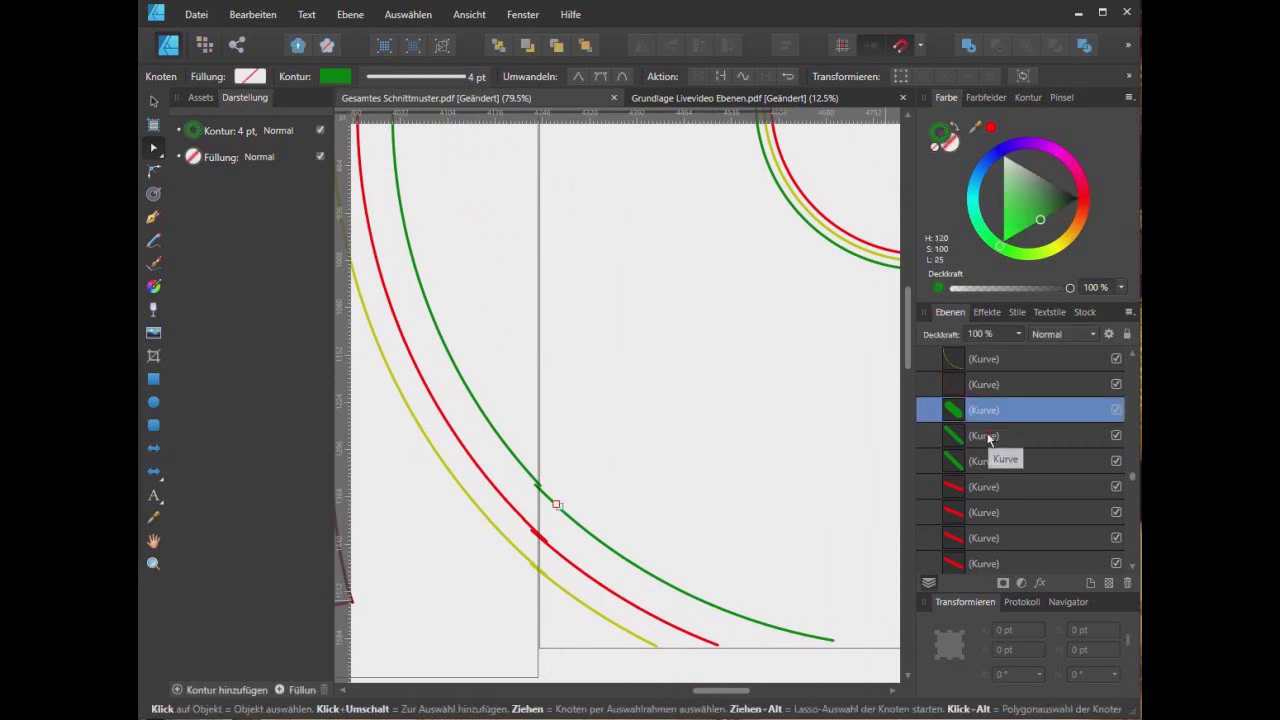
left_click(986, 461, "shift")
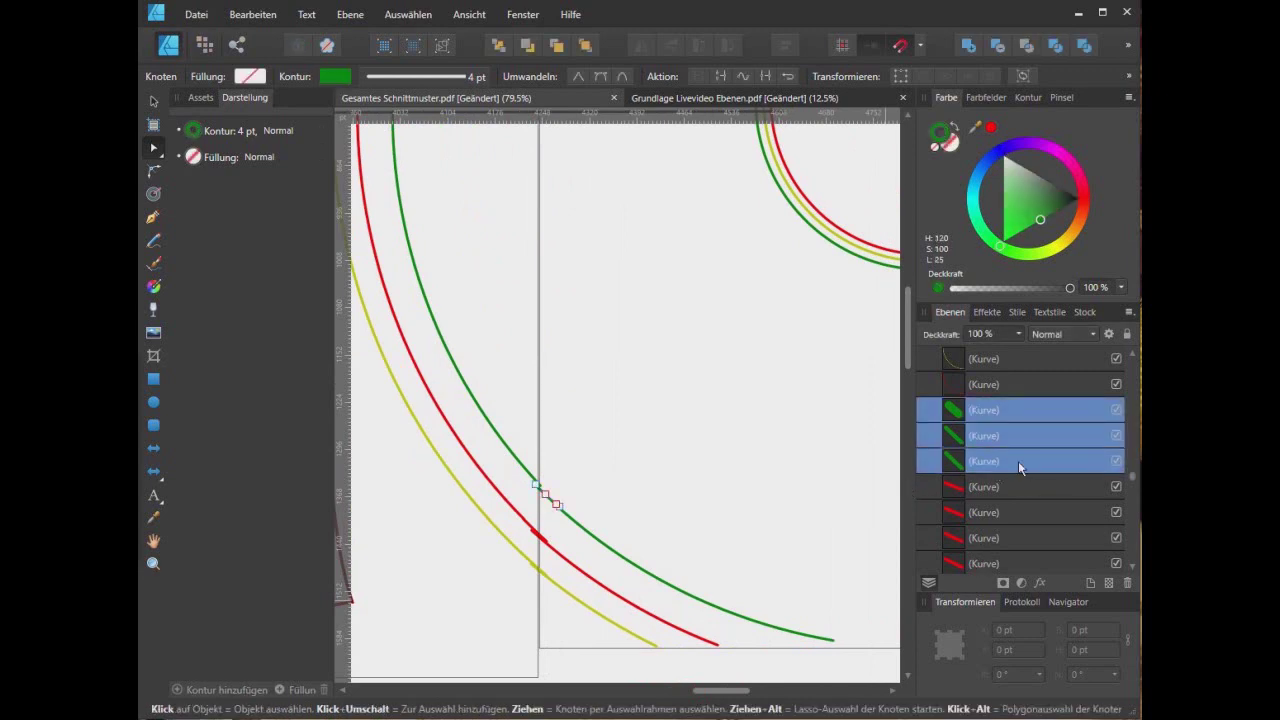
left_click(1001, 489)
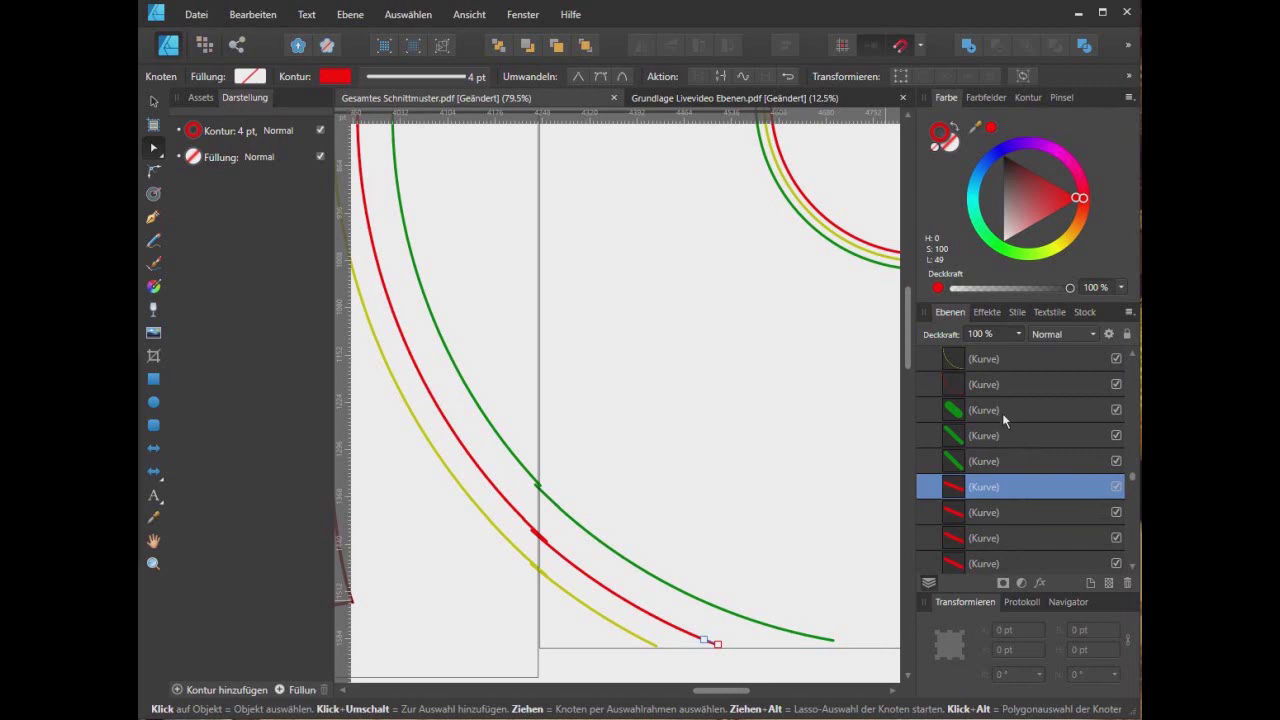
left_click(1003, 410)
left_click(995, 462, "shift")
scroll(994, 443, "down", 2)
scroll(1005, 448, "down", 3)
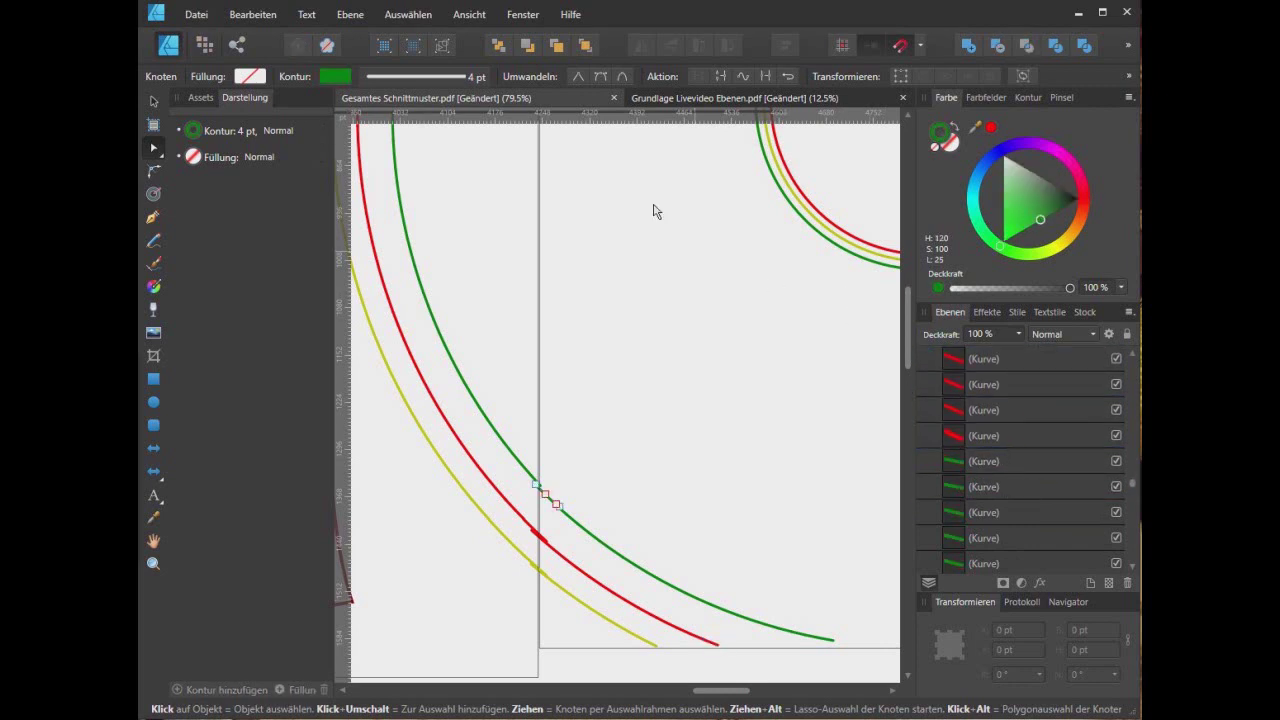
scroll(1036, 407, "up", 3)
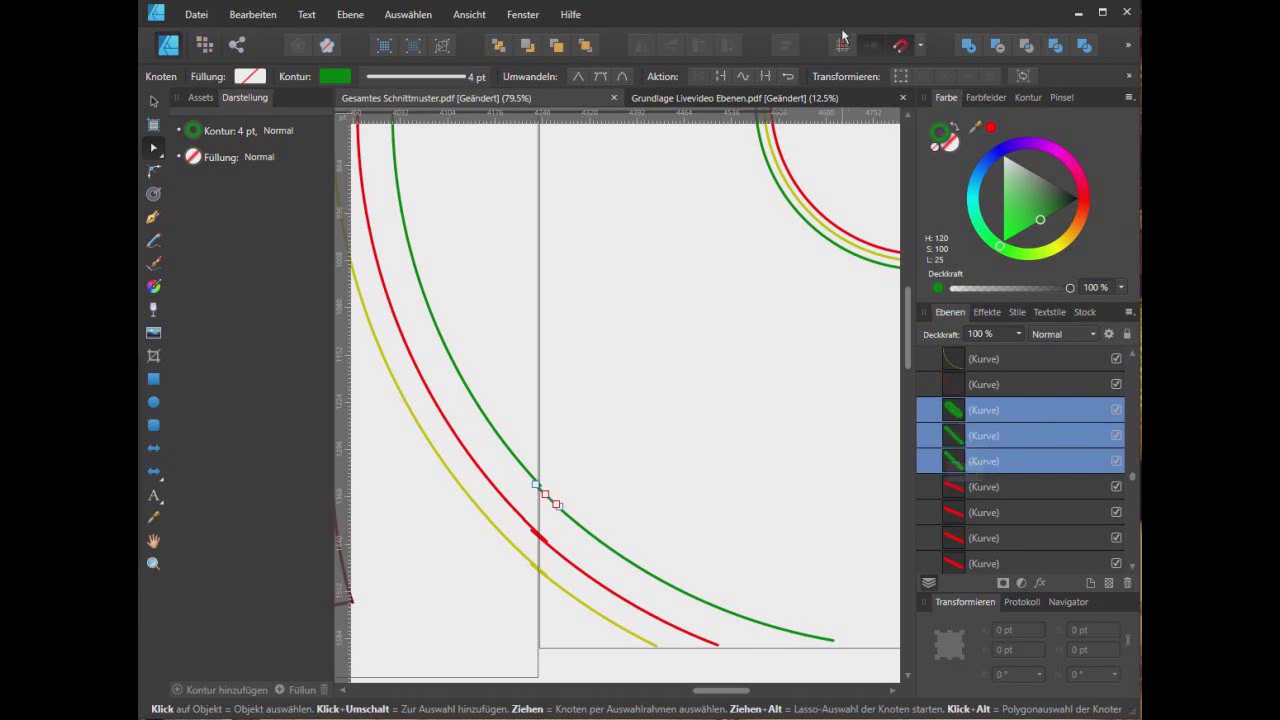
left_click(765, 76)
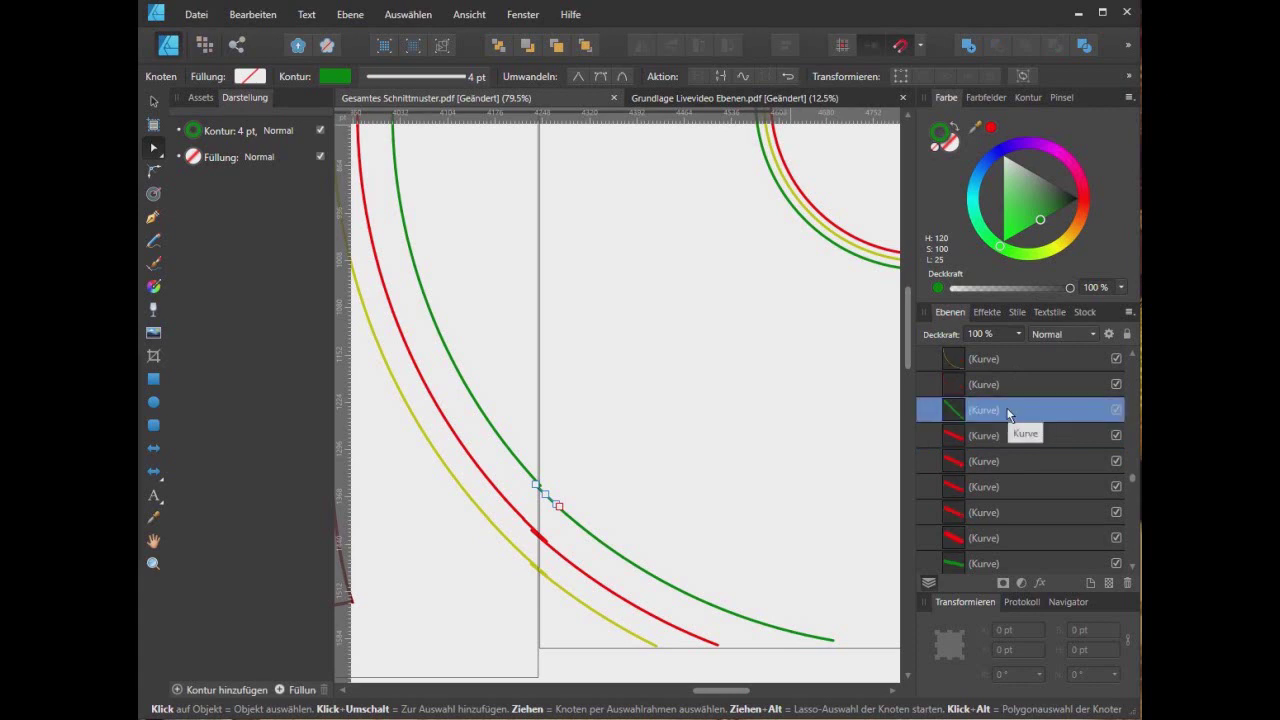
Join the five red curve fragments into one curve
left_click(1000, 437)
left_click(1002, 538, "shift")
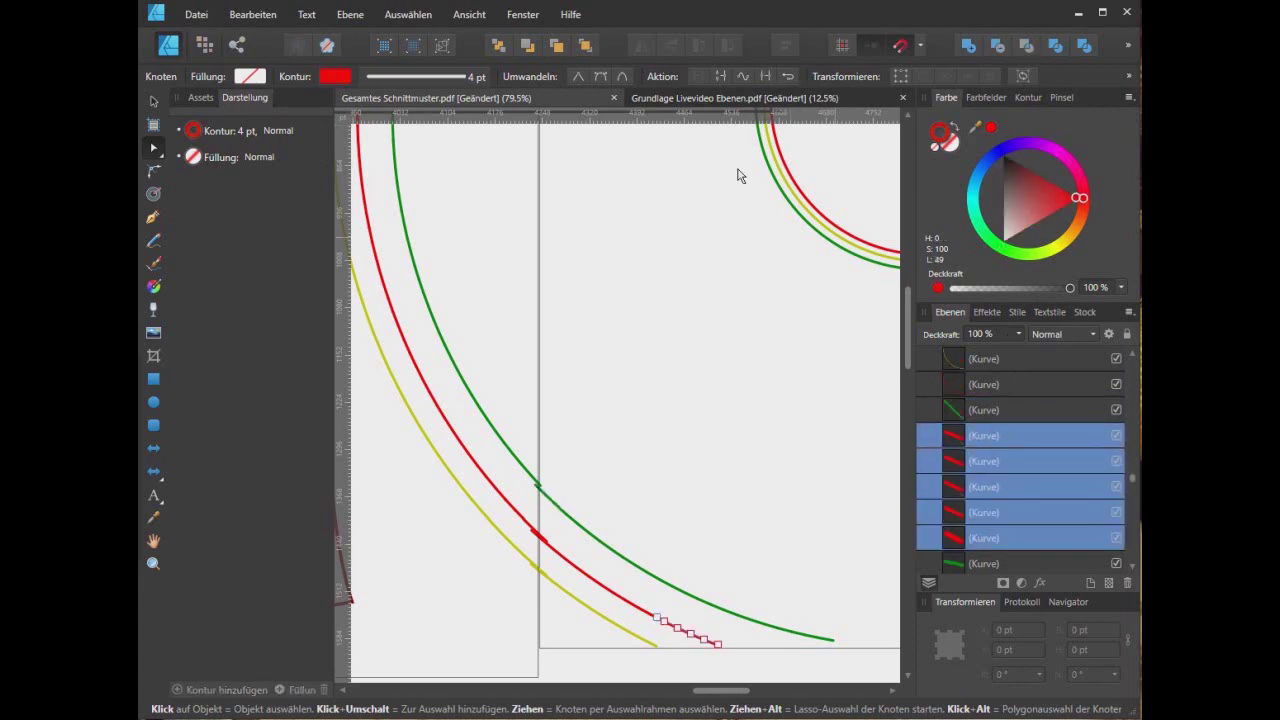
left_click(765, 76)
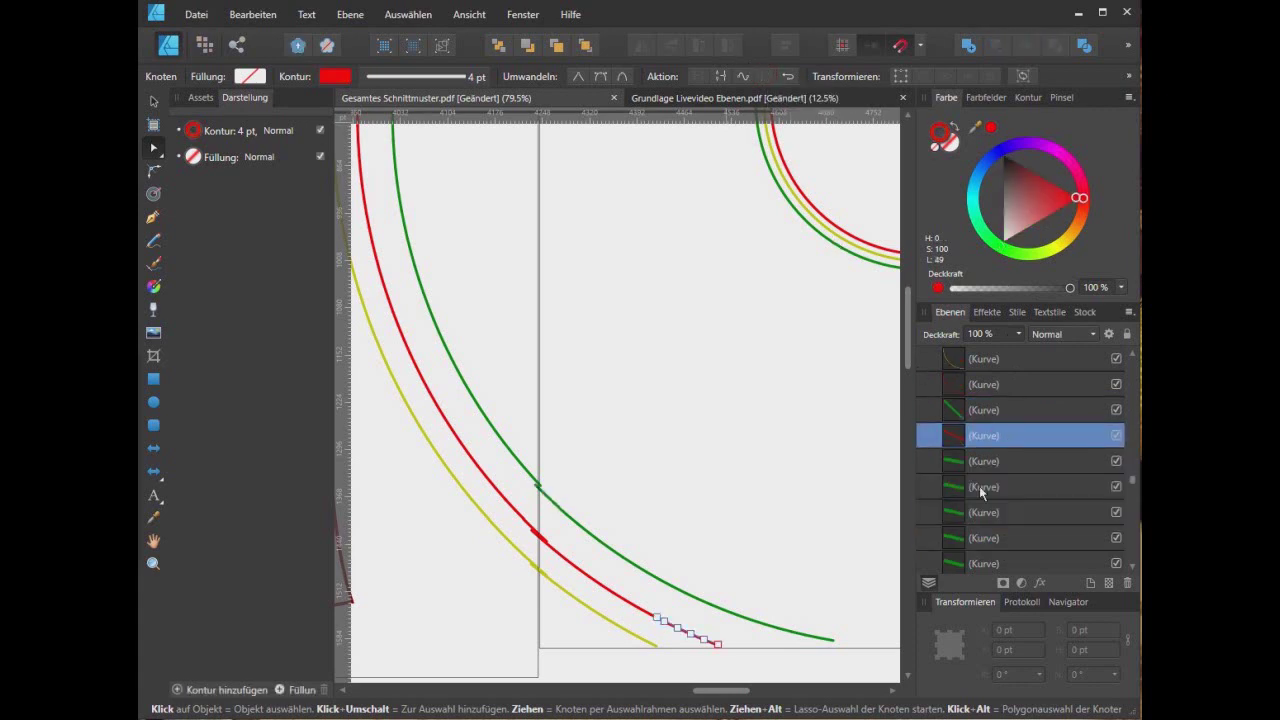
Move the green piece nested inside the red curve out to the top layer level
left_click(1012, 410)
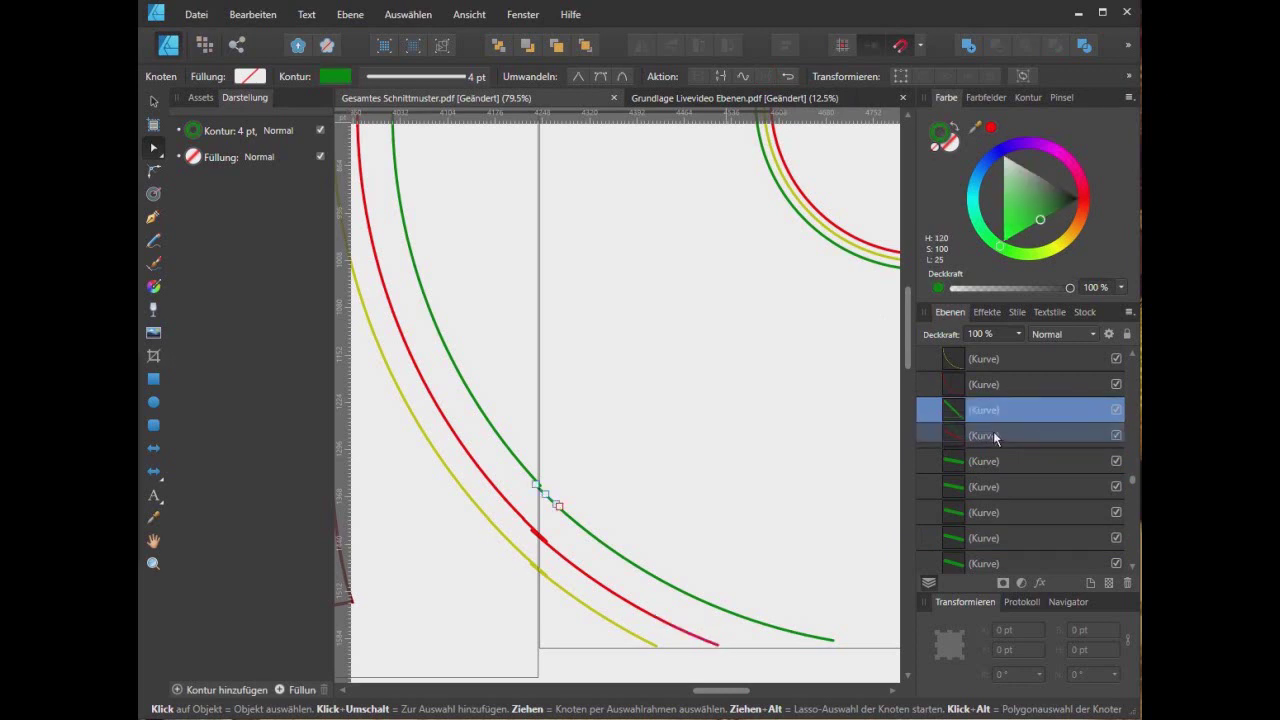
left_click_drag(996, 411, 995, 436)
left_click(985, 435)
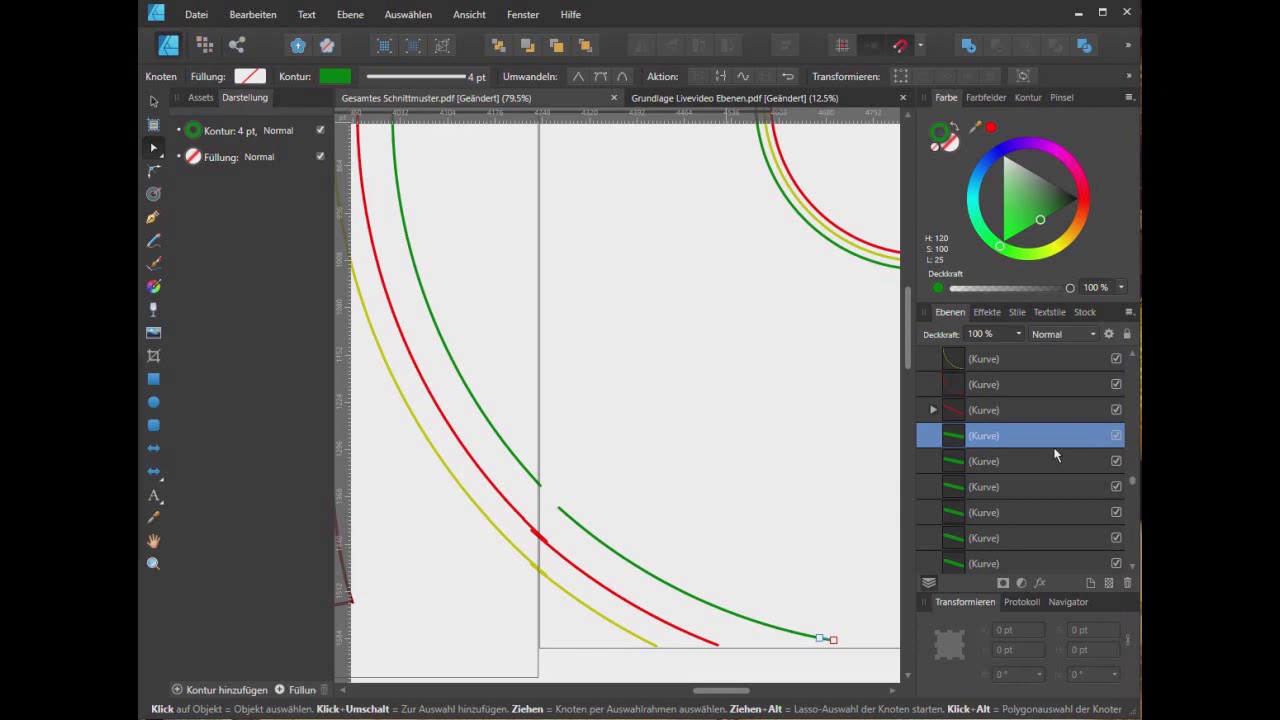
scroll(1055, 455, "down", 1)
scroll(1055, 455, "up", 1)
left_click(932, 410)
left_click(1025, 445)
left_click_drag(1018, 444, 926, 450)
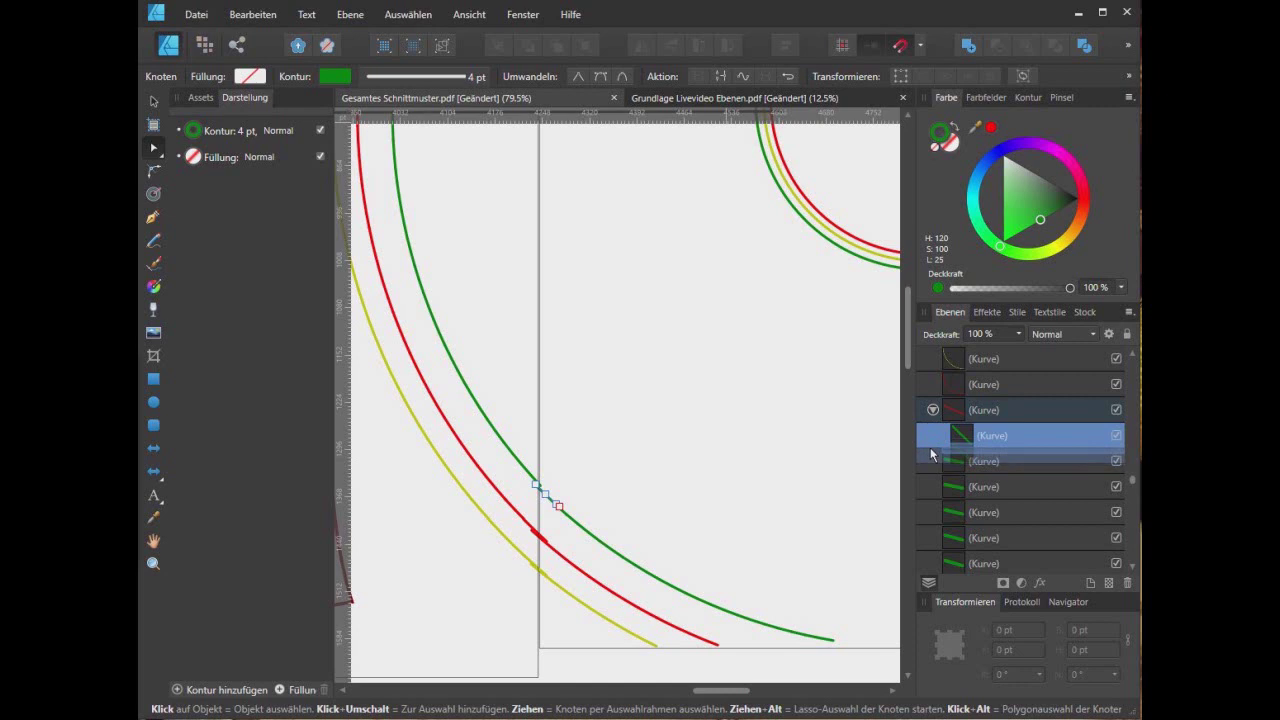
left_click_drag(926, 450, 924, 453)
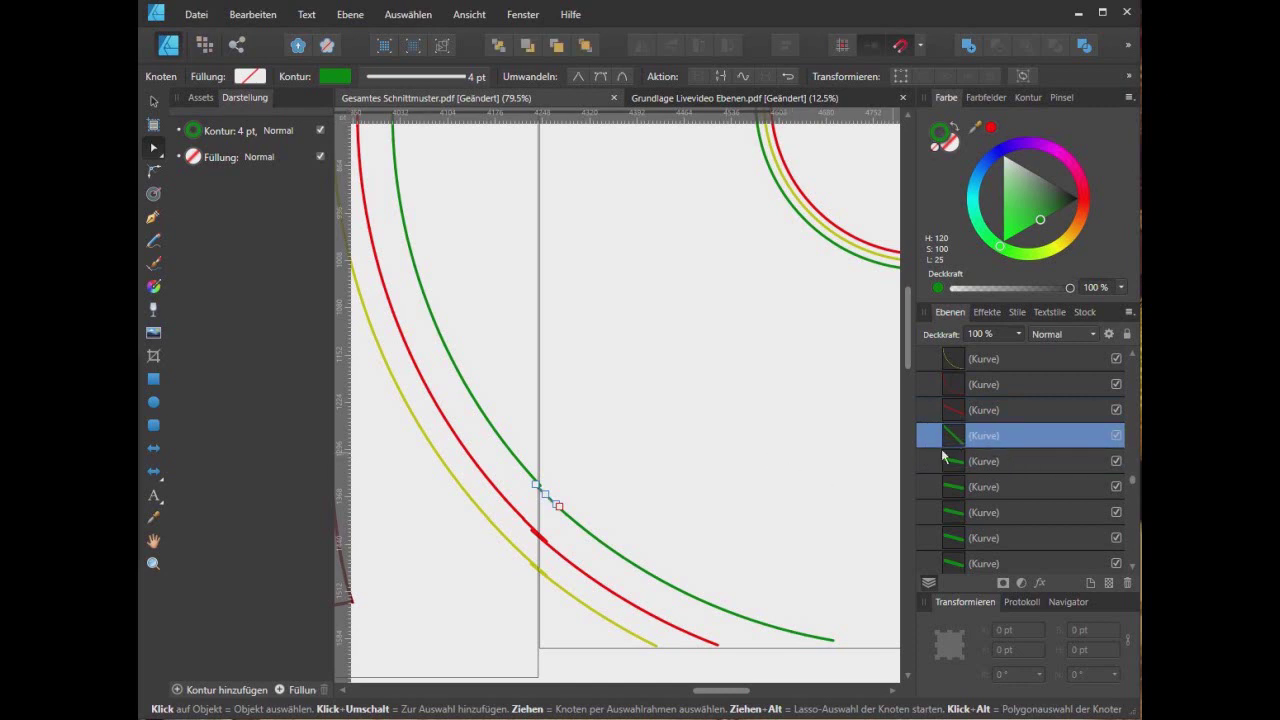
Join the three green fragments, then rejoin the pieces without the short green piece
scroll(1013, 451, "down", 3)
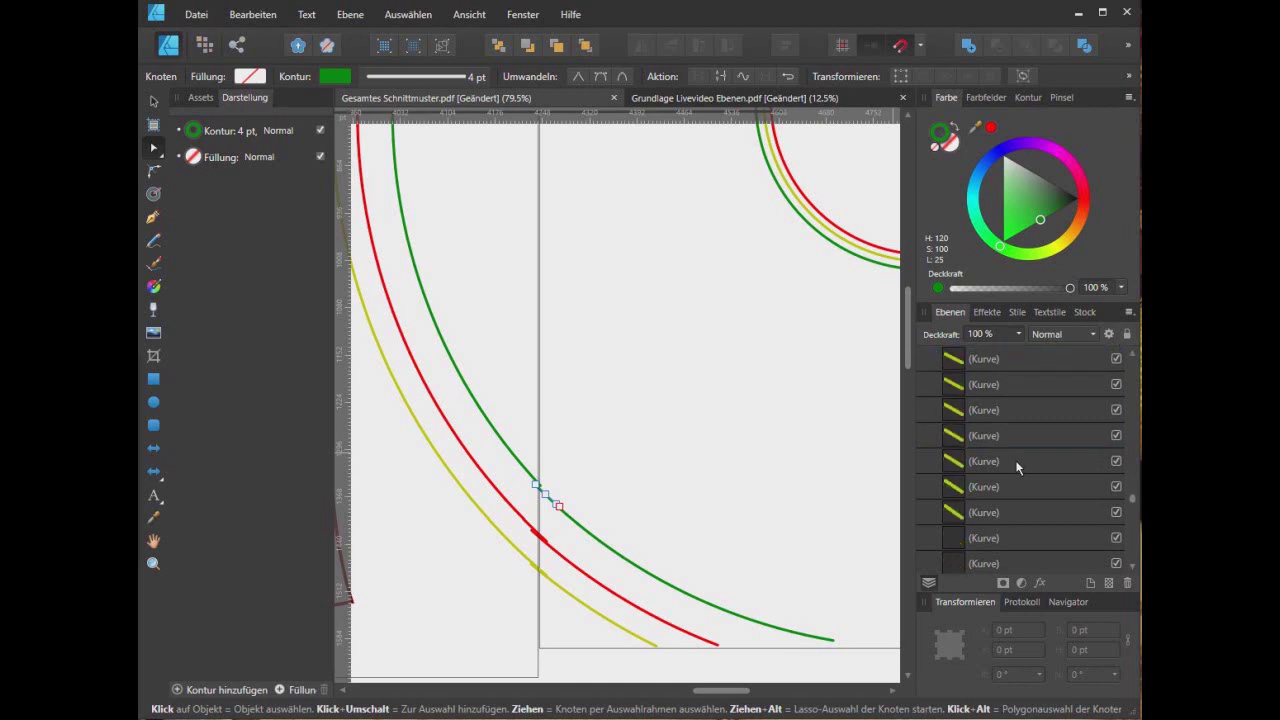
left_click(1009, 409, "shift")
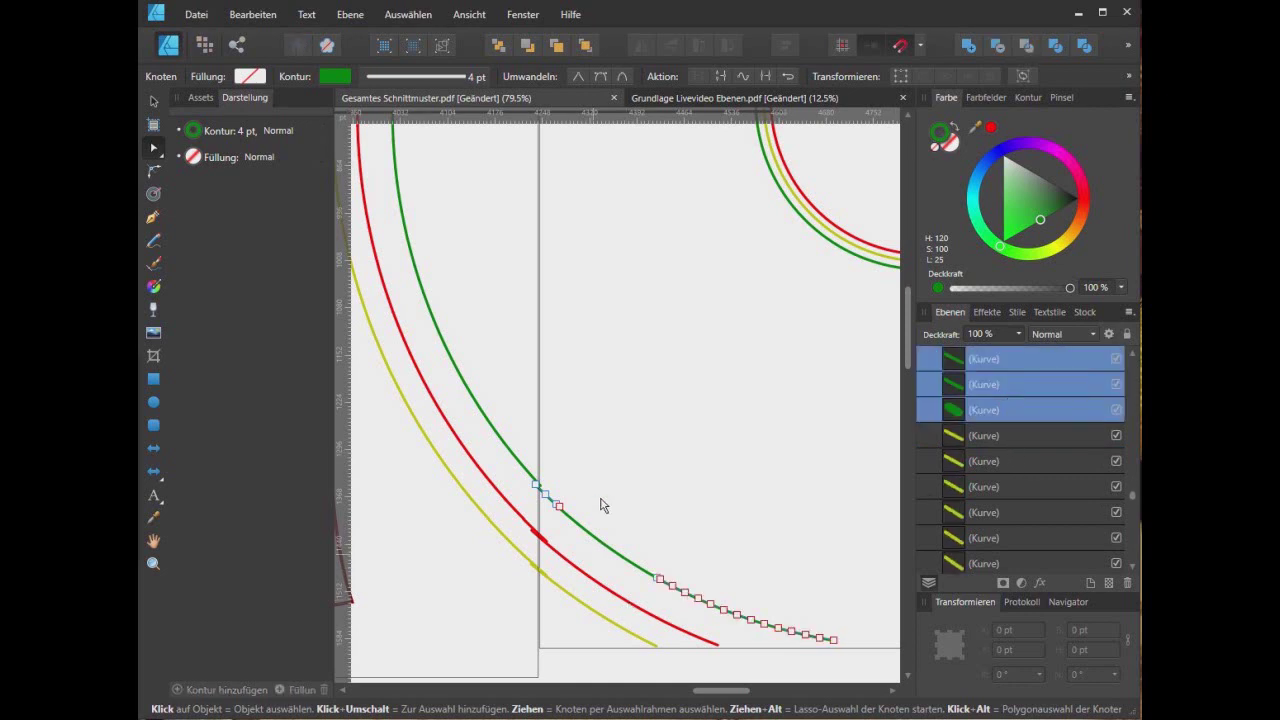
left_click(765, 76)
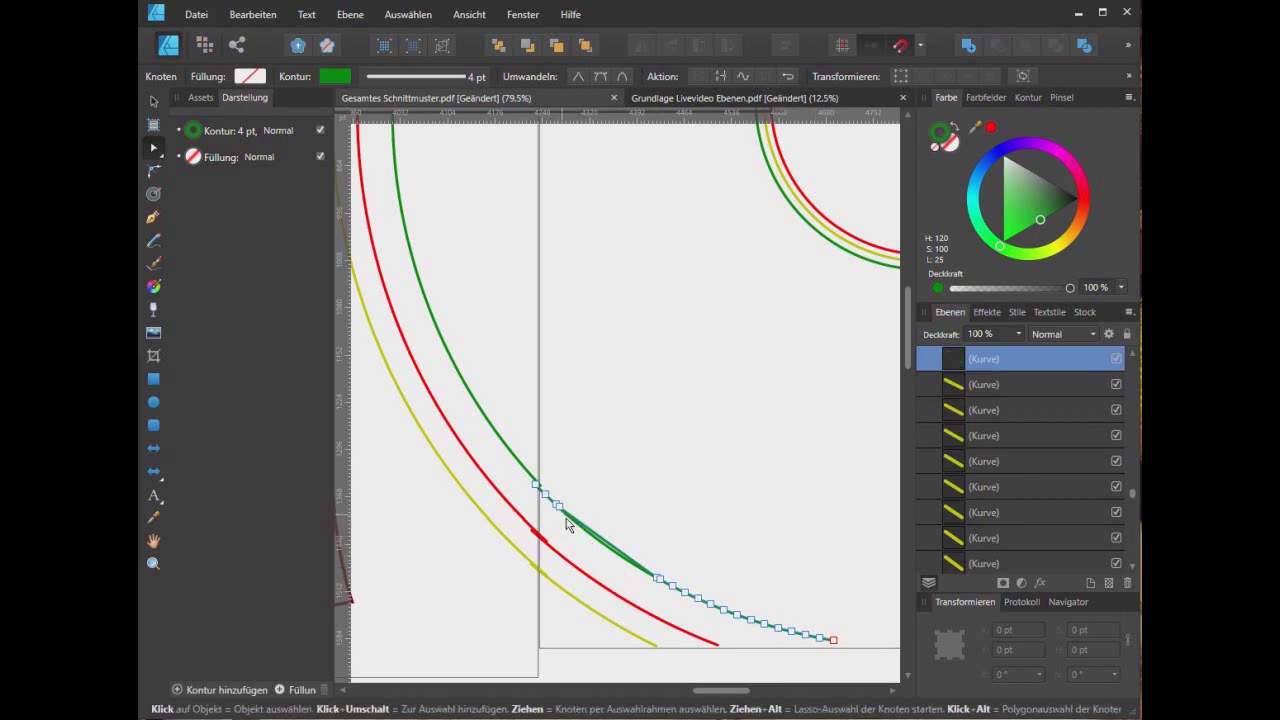
scroll(605, 537, "up", 3)
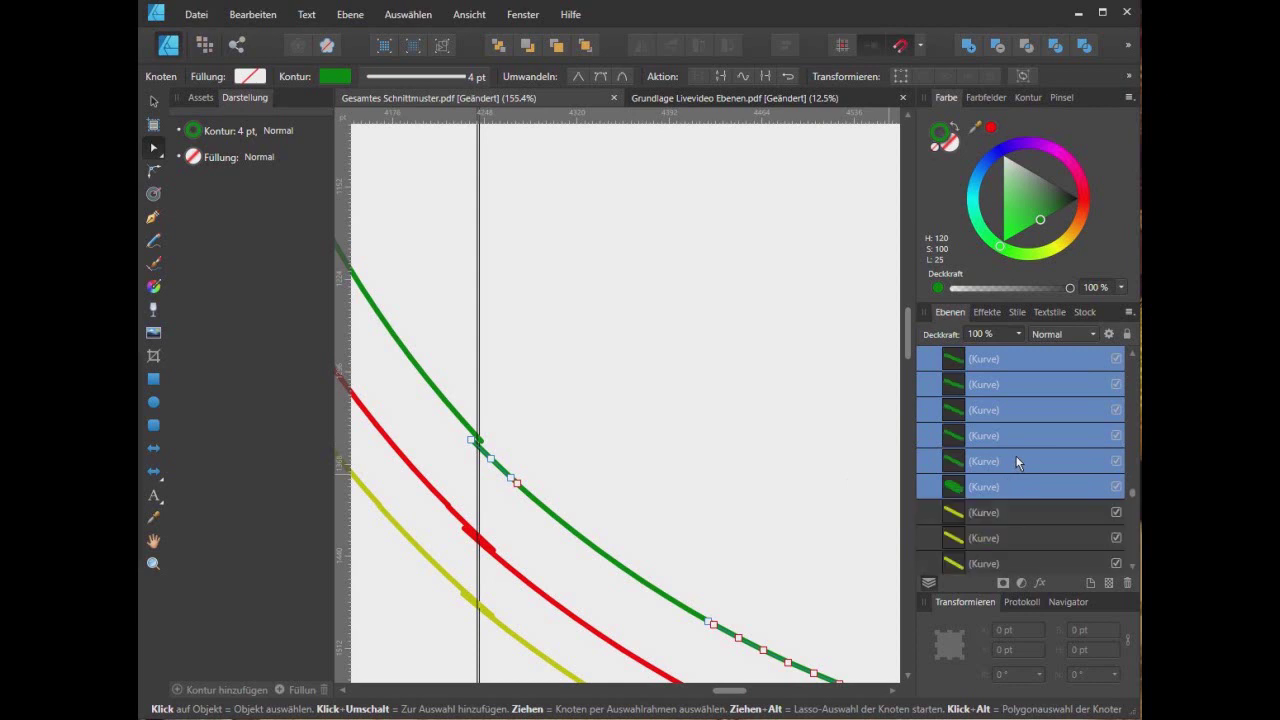
scroll(1016, 461, "up", 3)
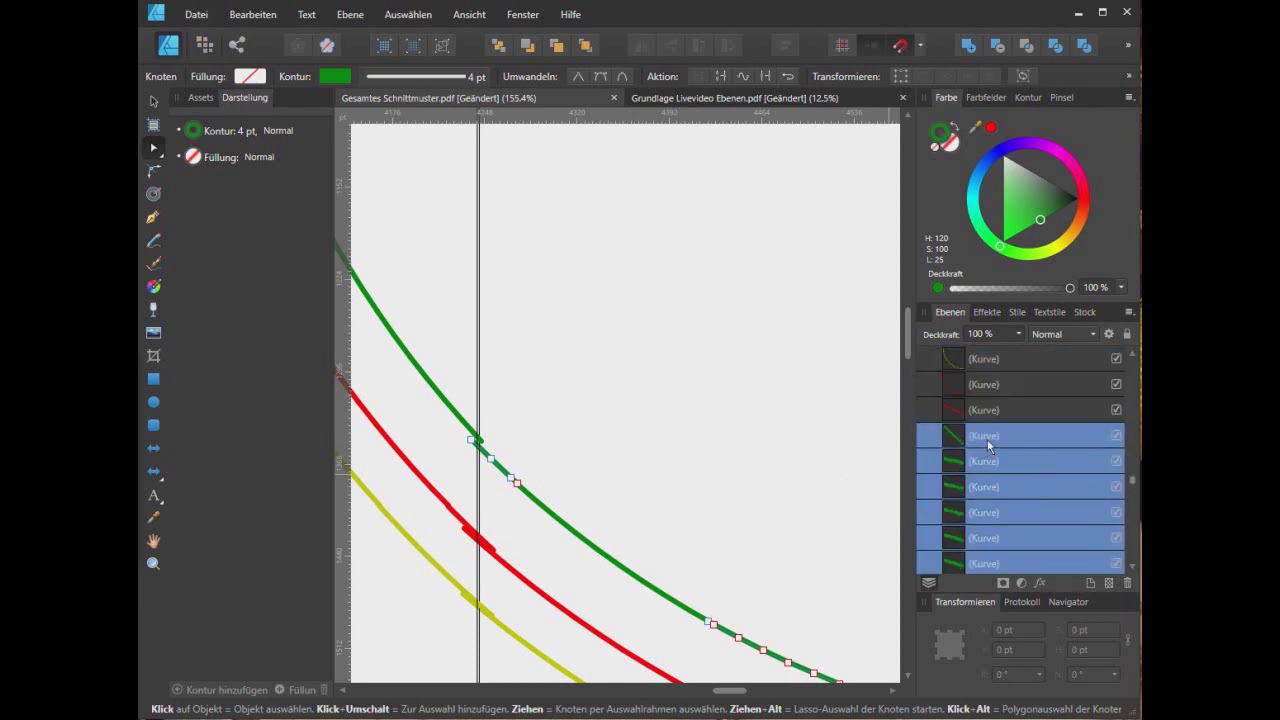
left_click(987, 444, "ctrl")
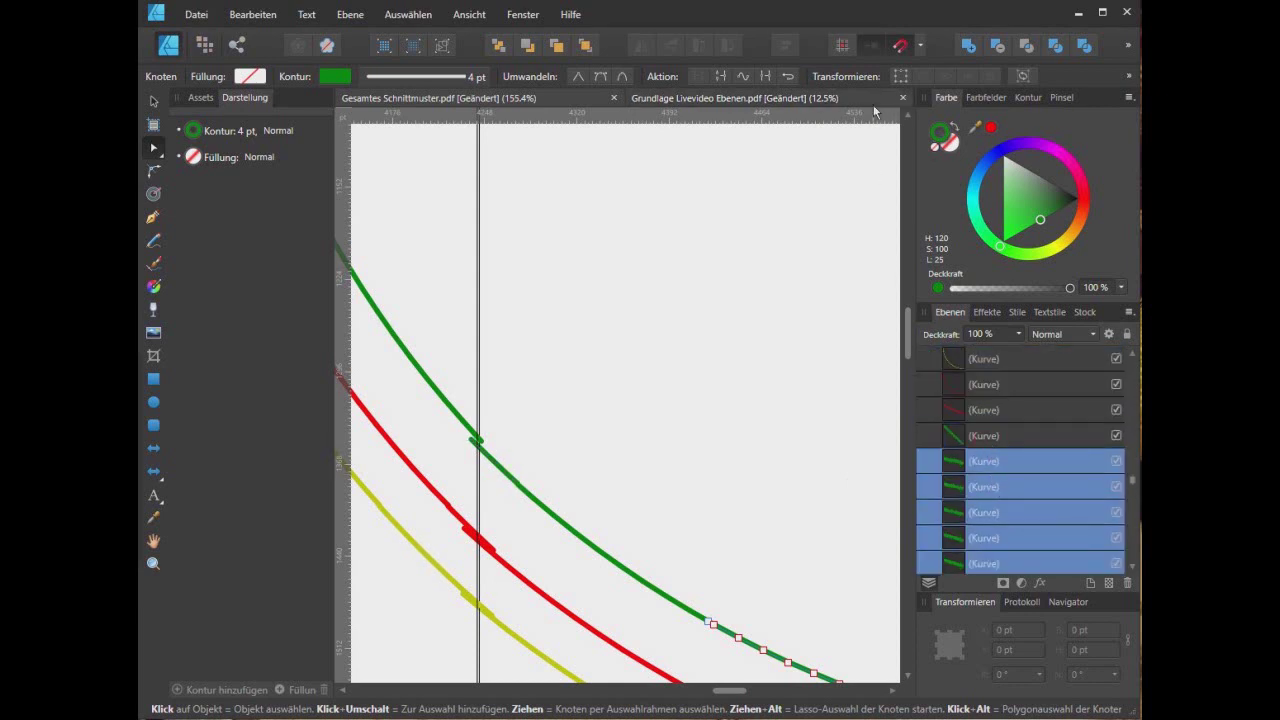
left_click(766, 76)
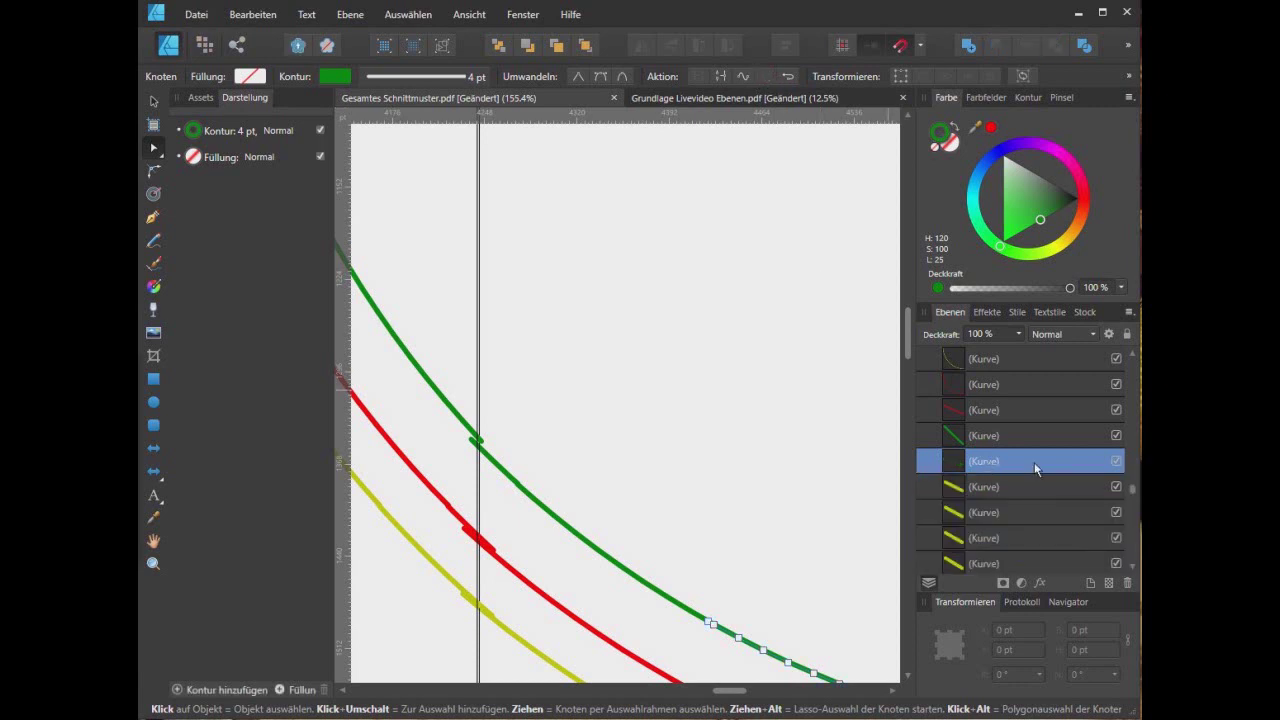
Join four remaining green fragments into one curve
scroll(1034, 462, "down", 2)
scroll(1040, 444, "down", 2)
scroll(1040, 444, "down", 1)
scroll(1040, 444, "down", 1)
scroll(1037, 405, "down", 2)
scroll(1037, 405, "down", 1)
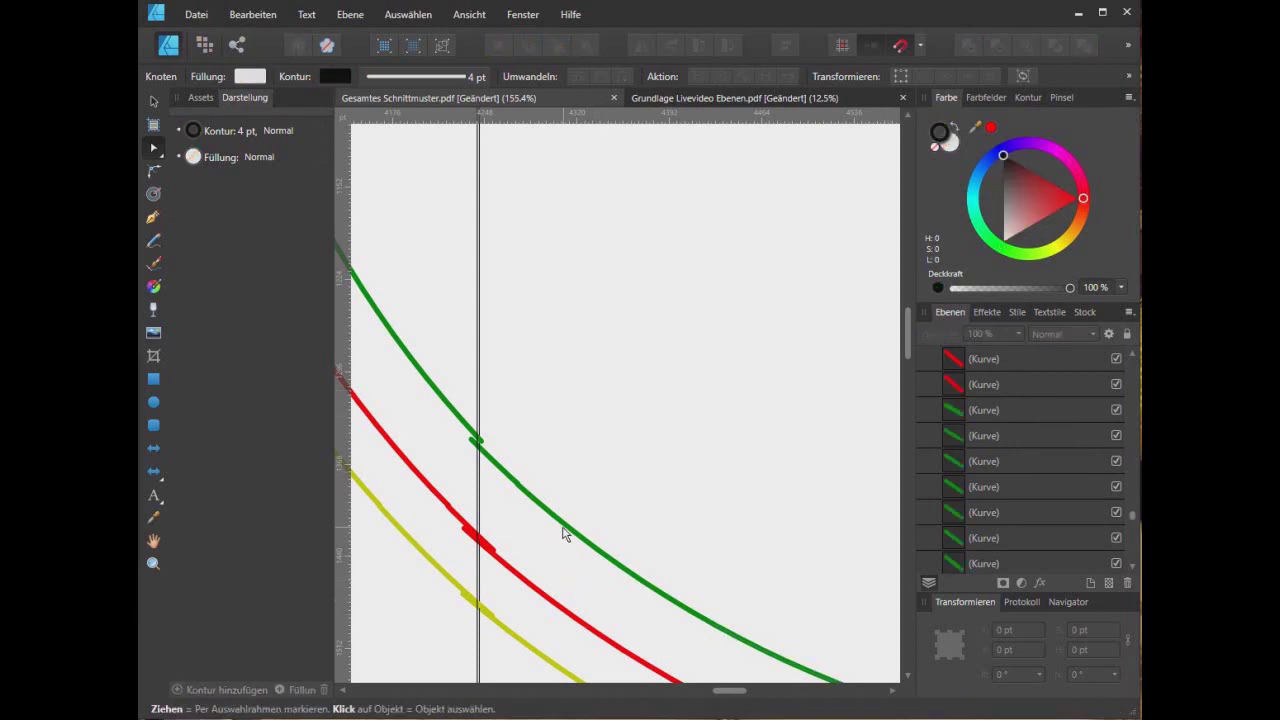
left_click(565, 529)
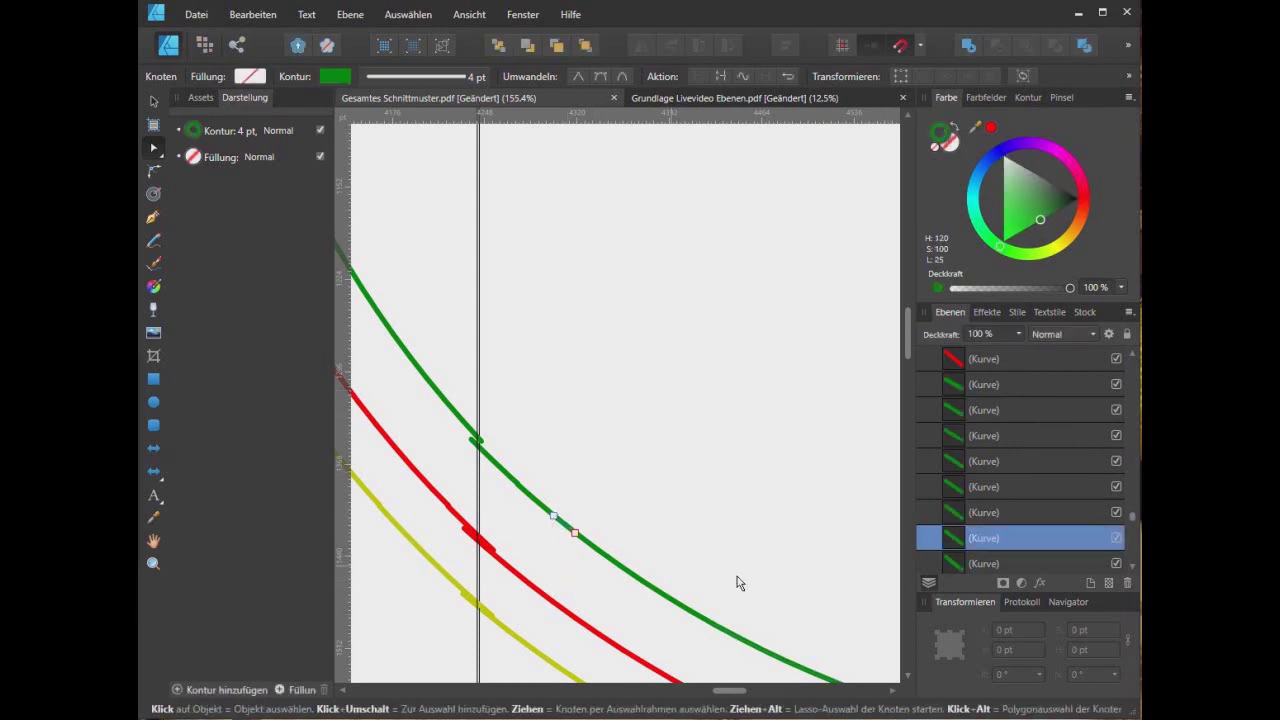
left_click(995, 388)
scroll(1008, 422, "down", 2)
left_click(996, 433, "shift")
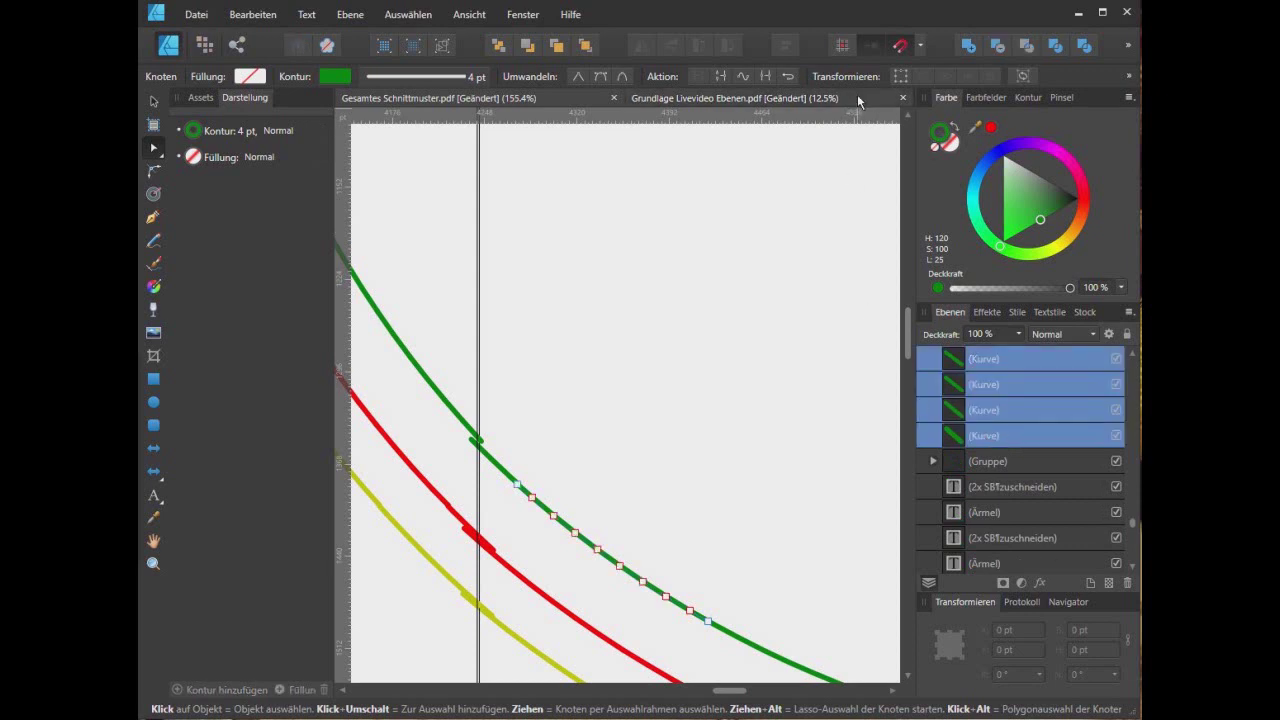
left_click(765, 76)
Join the five red fragments into a single curve
scroll(1087, 390, "down", 1)
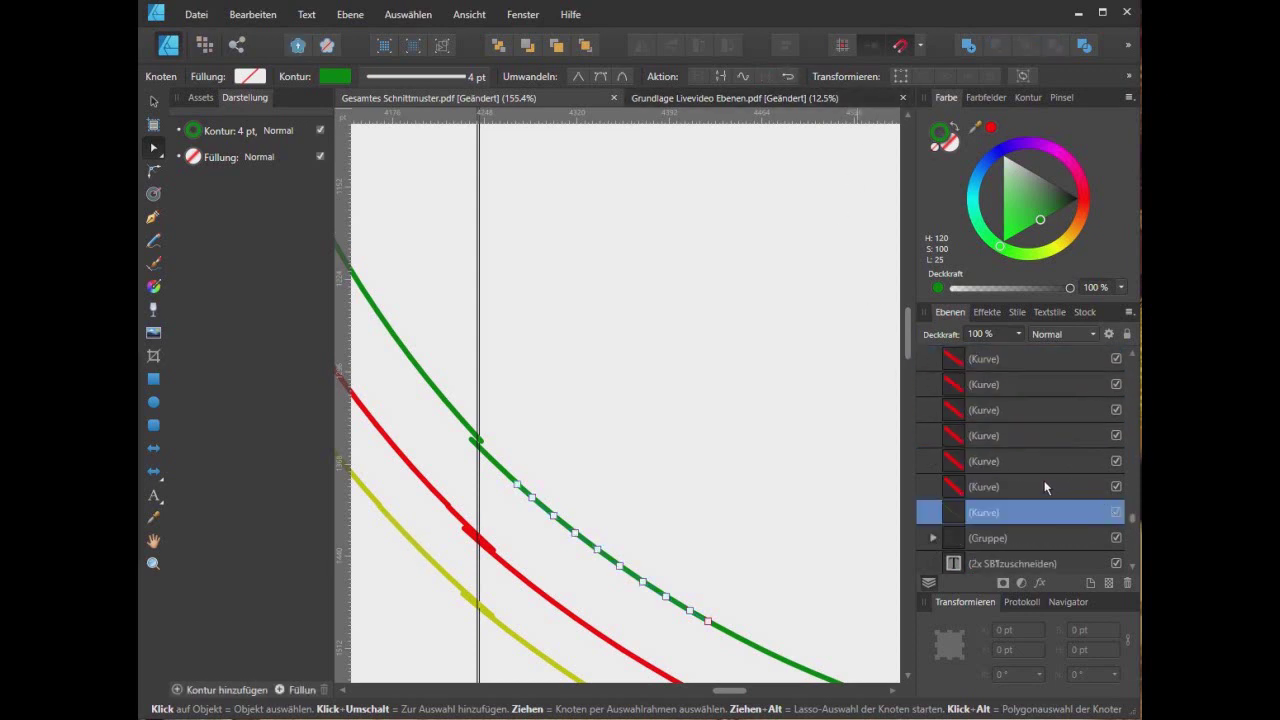
left_click(1051, 487)
scroll(1051, 434, "up", 2)
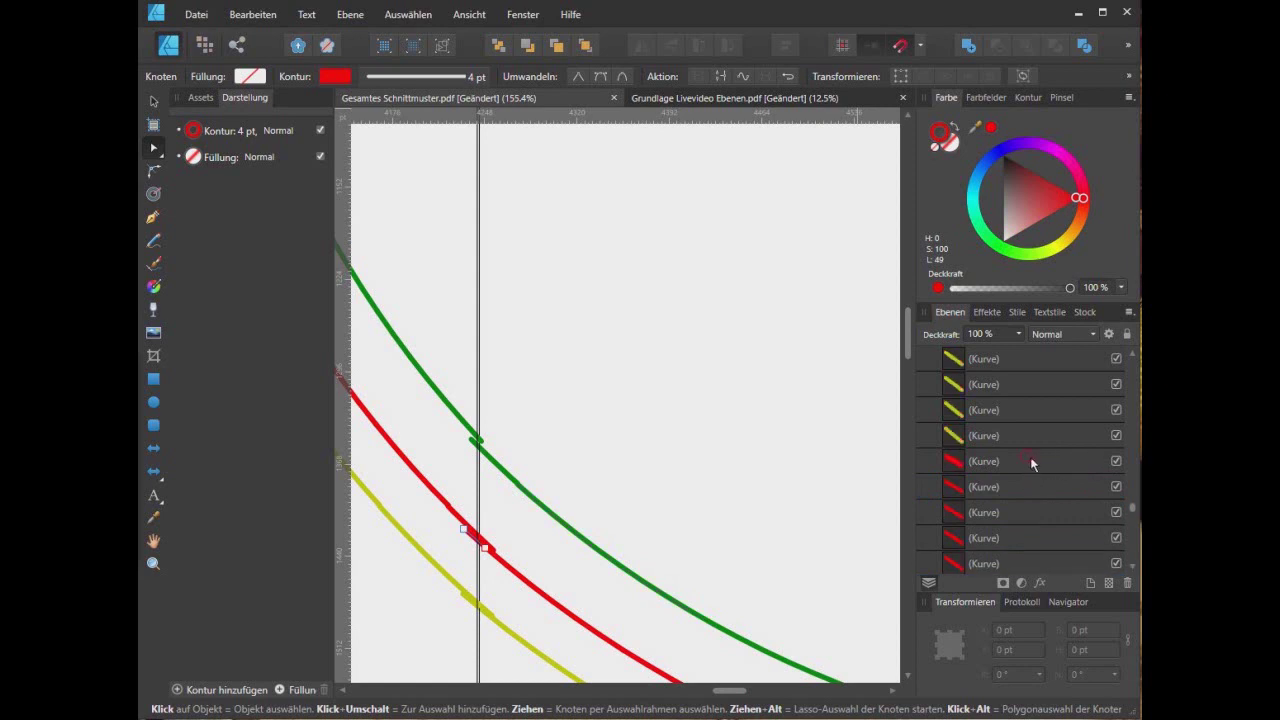
left_click(1029, 461, "shift")
left_click(765, 76)
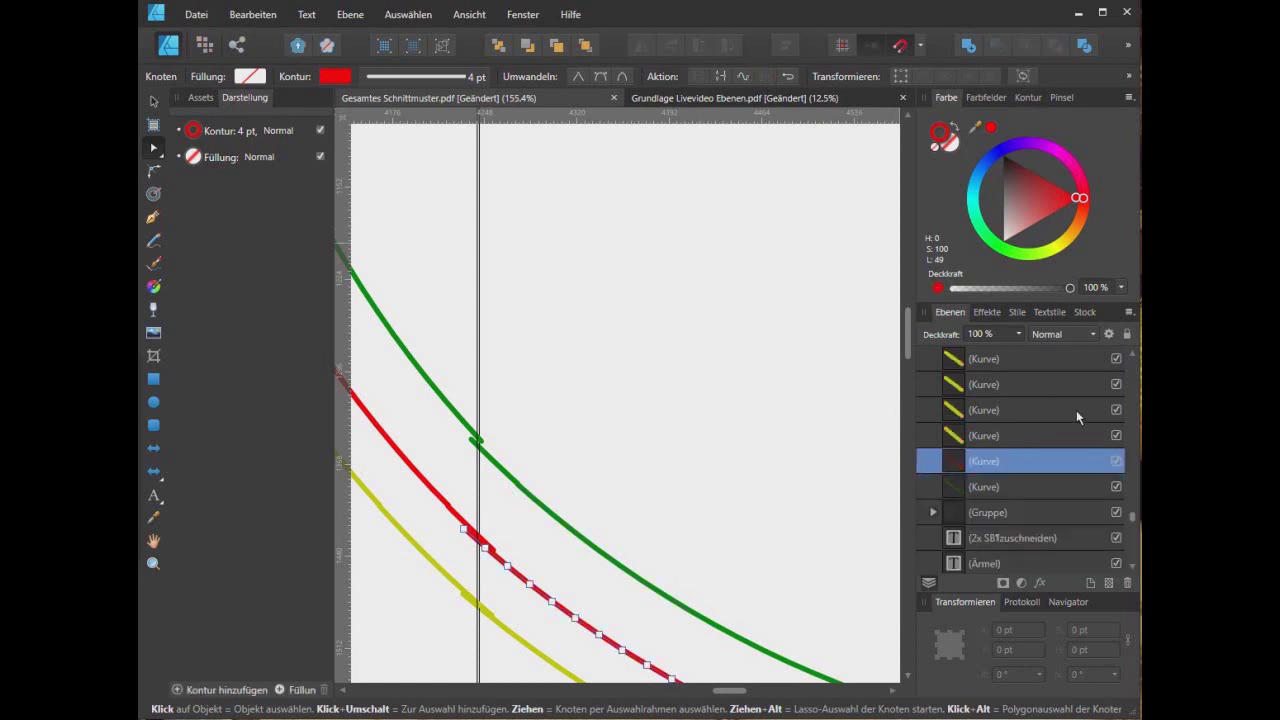
Join the six yellow fragments into one curve
left_click(1014, 433)
scroll(1020, 415, "up", 3)
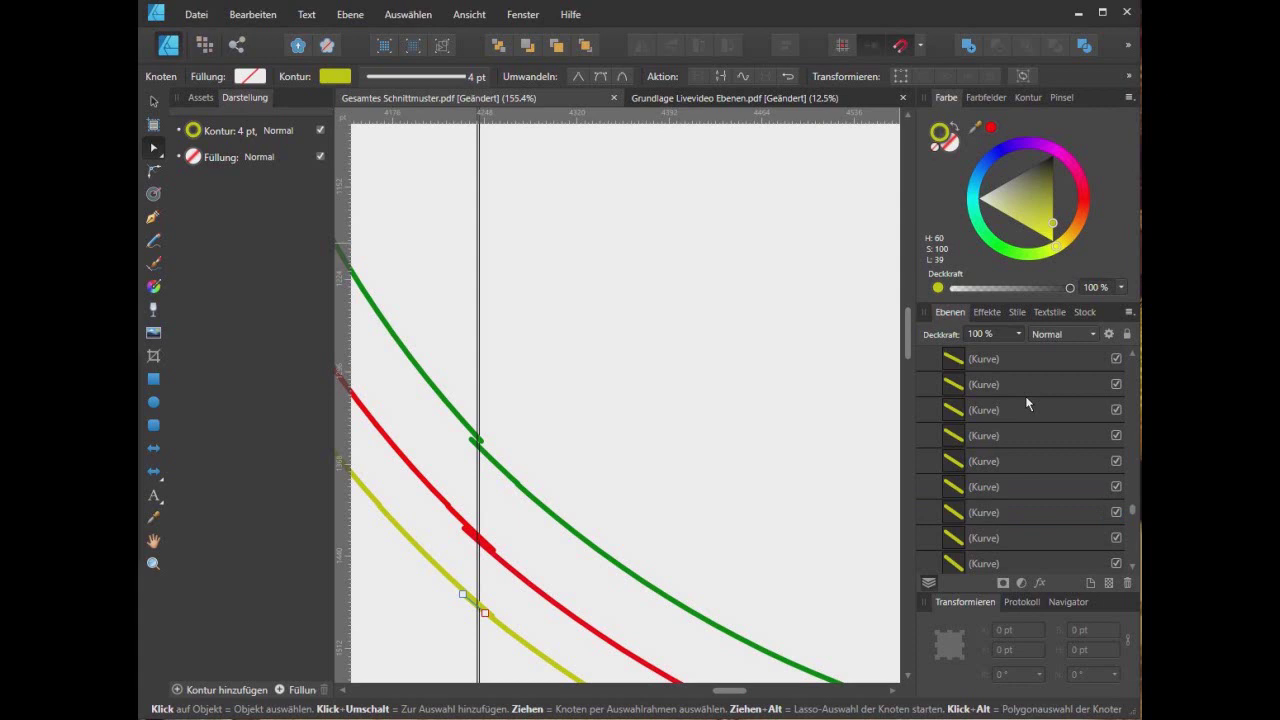
scroll(1027, 400, "down", 3)
left_click(1011, 430, "shift")
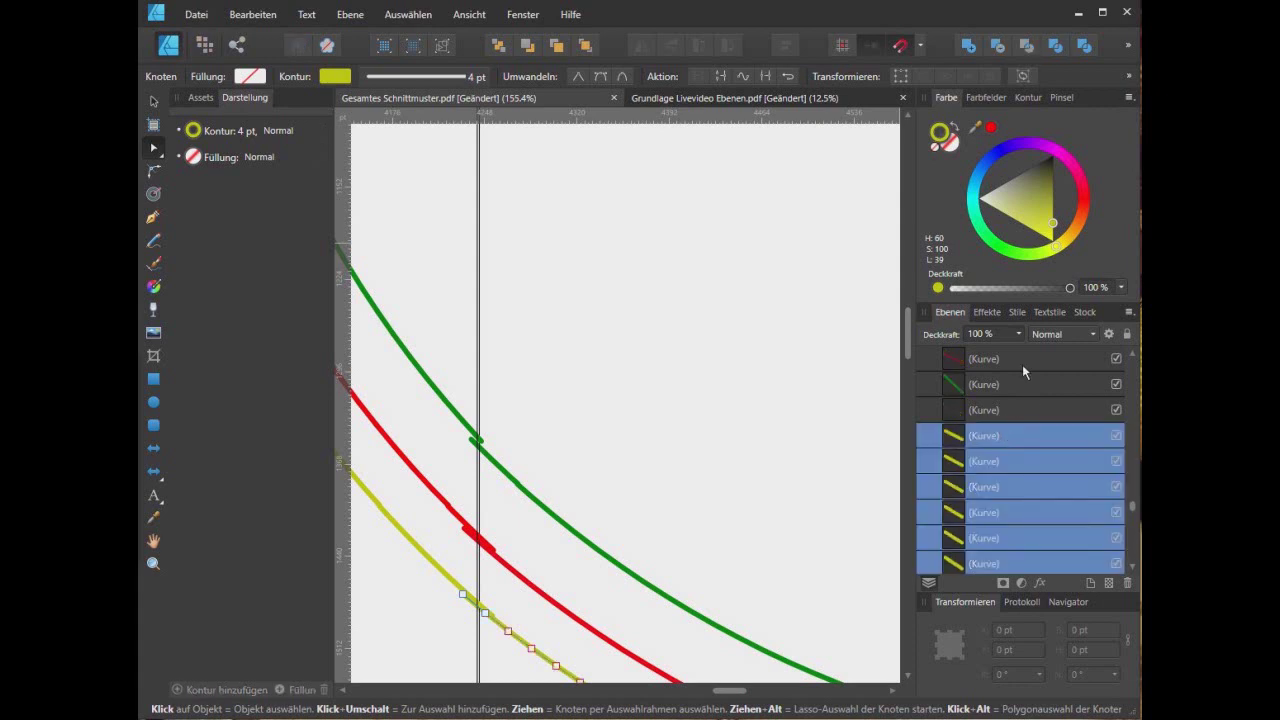
left_click(765, 77)
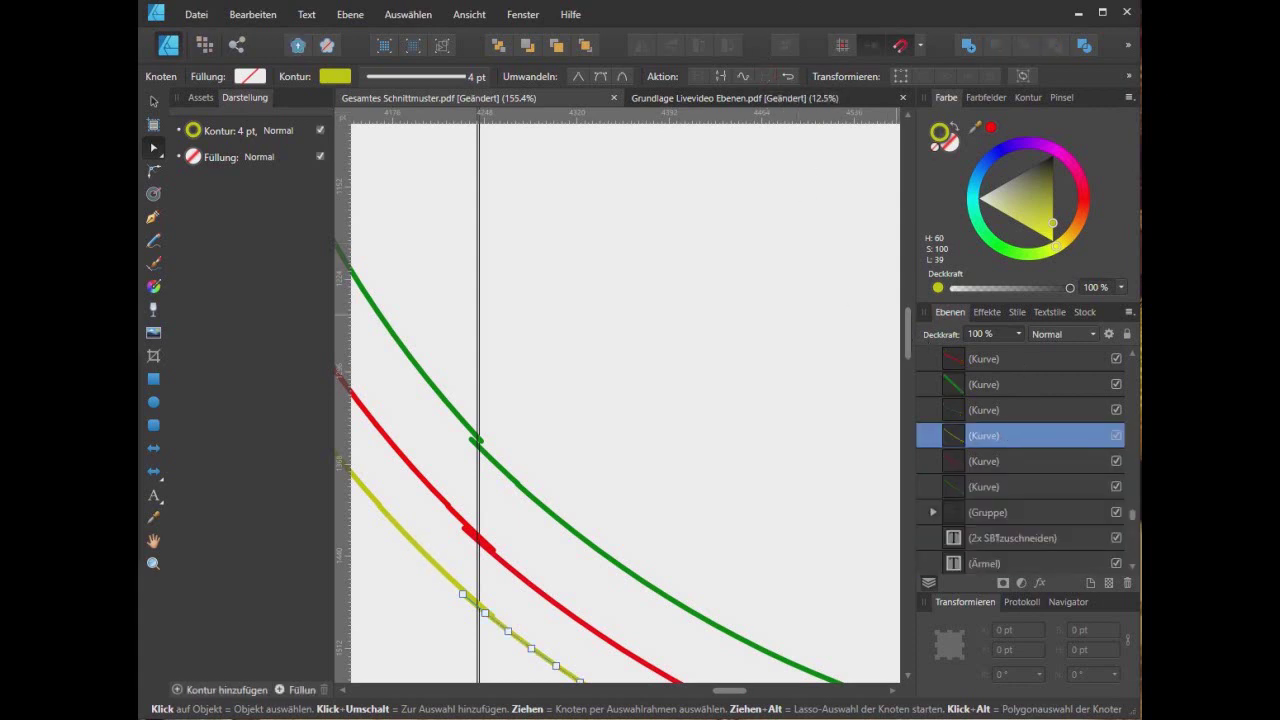
Merge the short page-edge green piece and two other green sections into one curve
left_click(1010, 408)
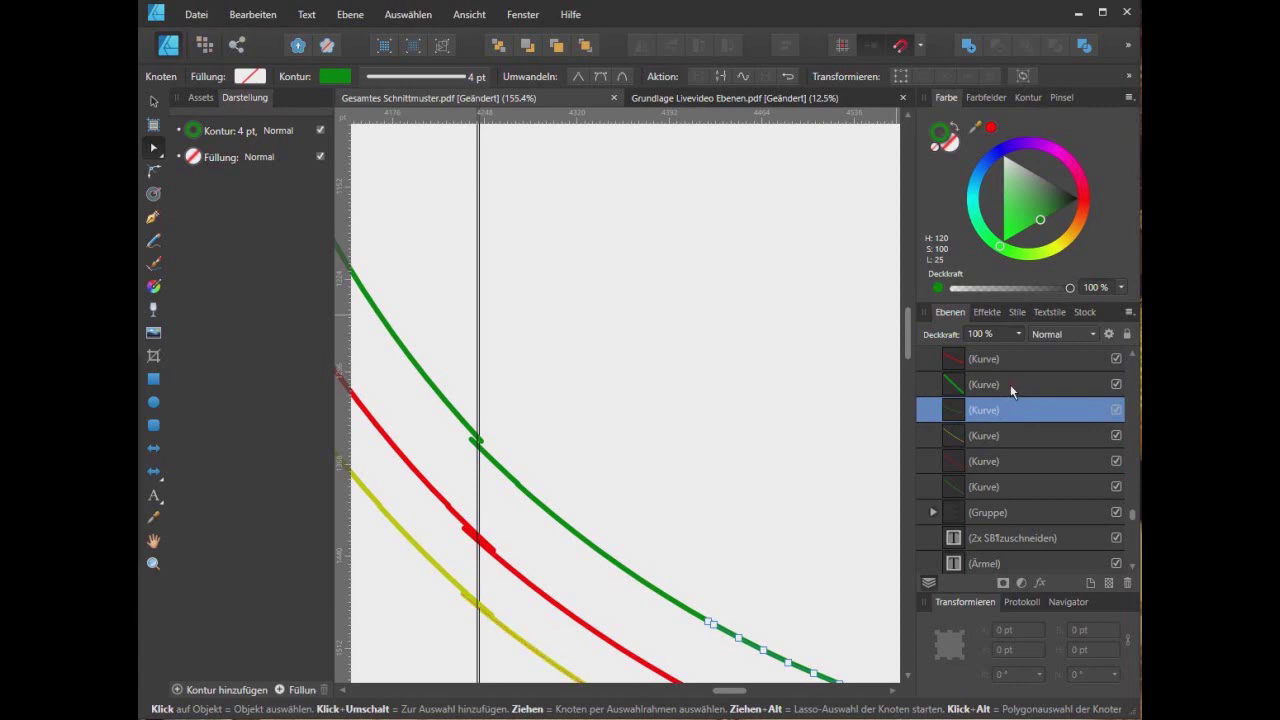
left_click(1011, 386)
left_click(1008, 487)
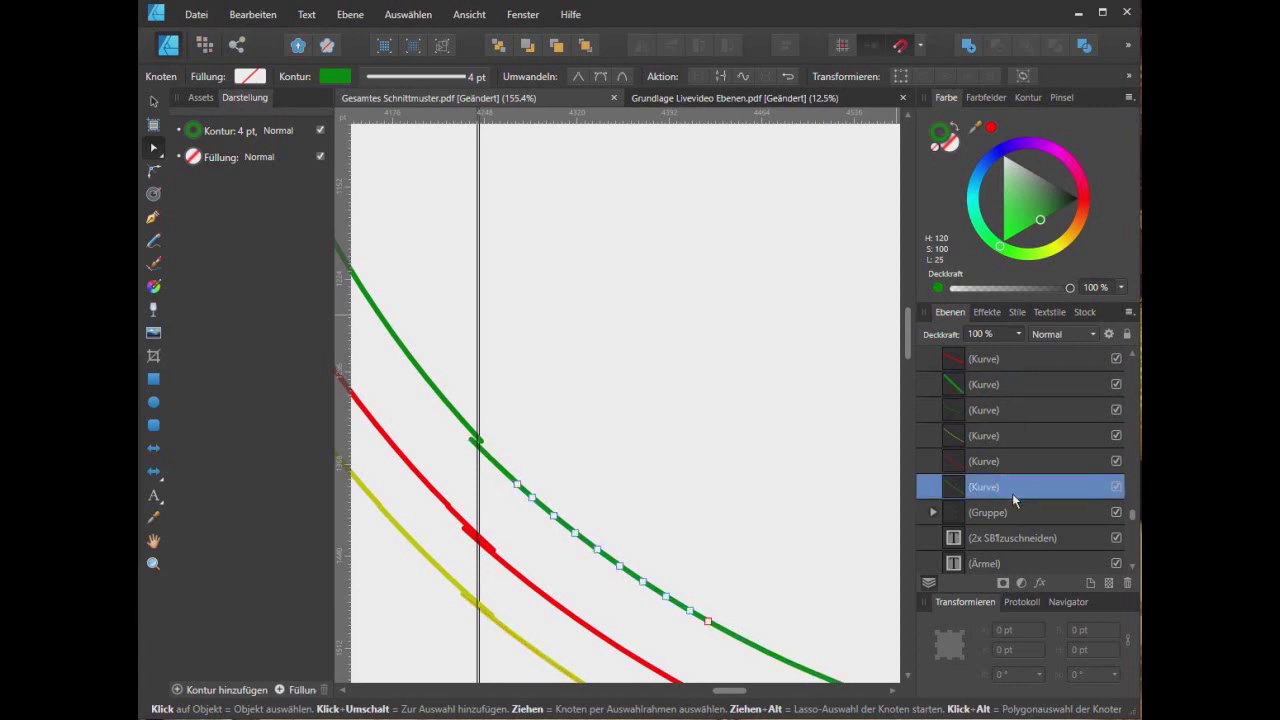
left_click(1009, 384)
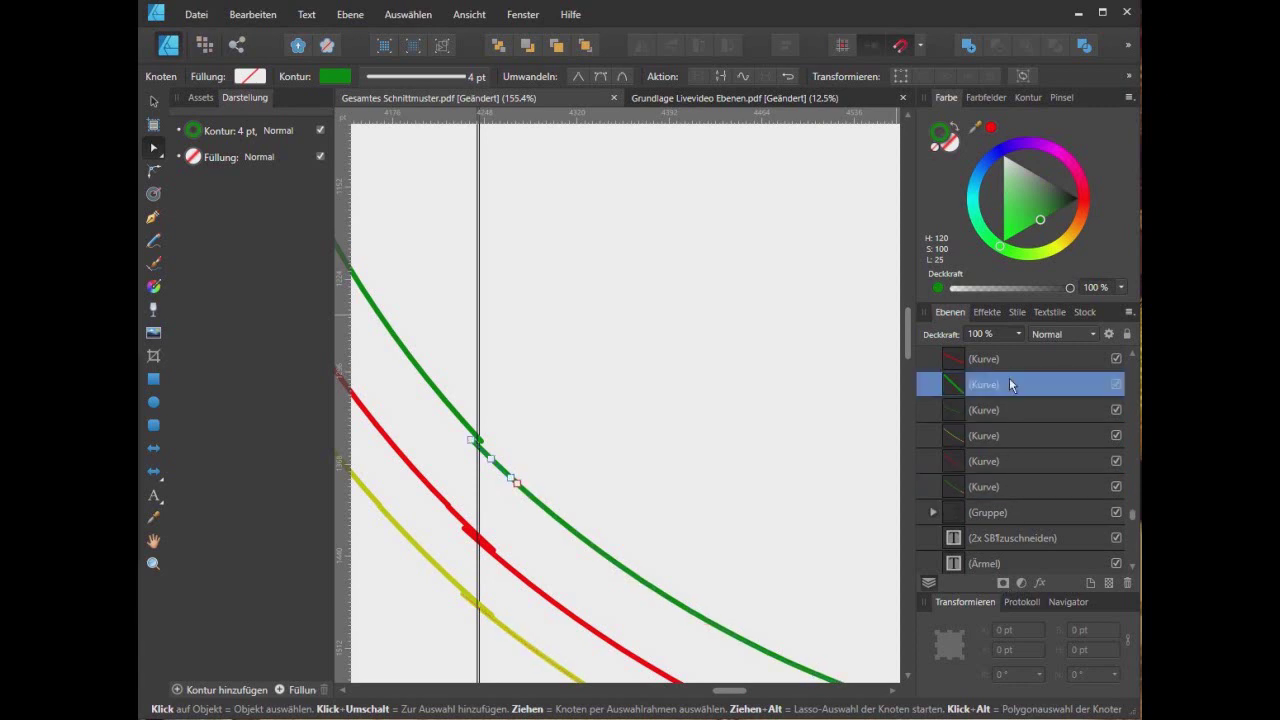
left_click(998, 489, "ctrl")
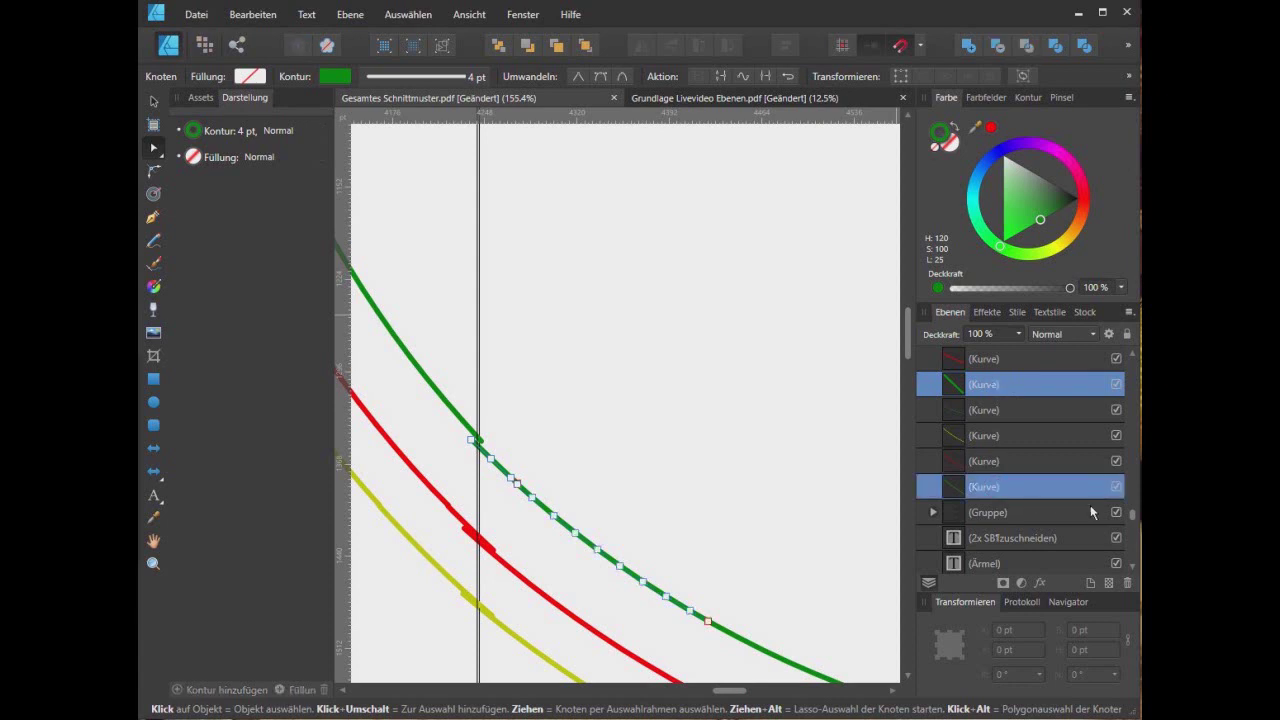
left_click(1008, 412, "ctrl")
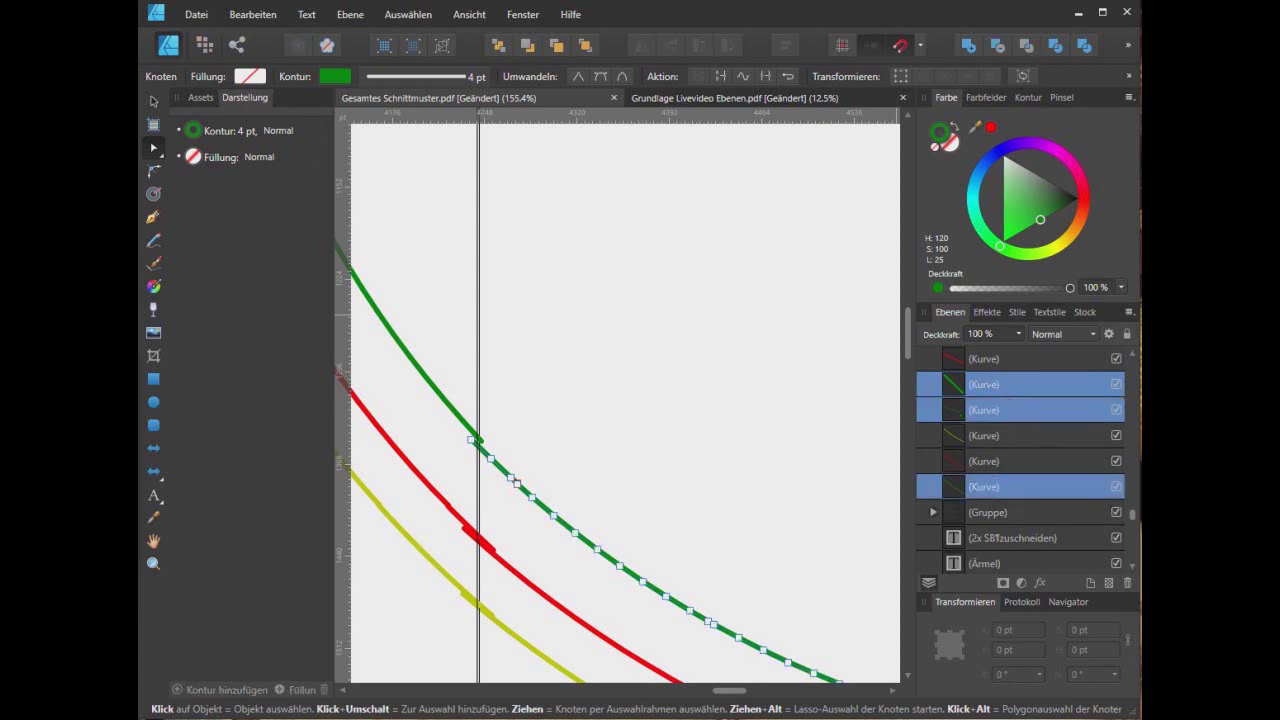
left_click(765, 76)
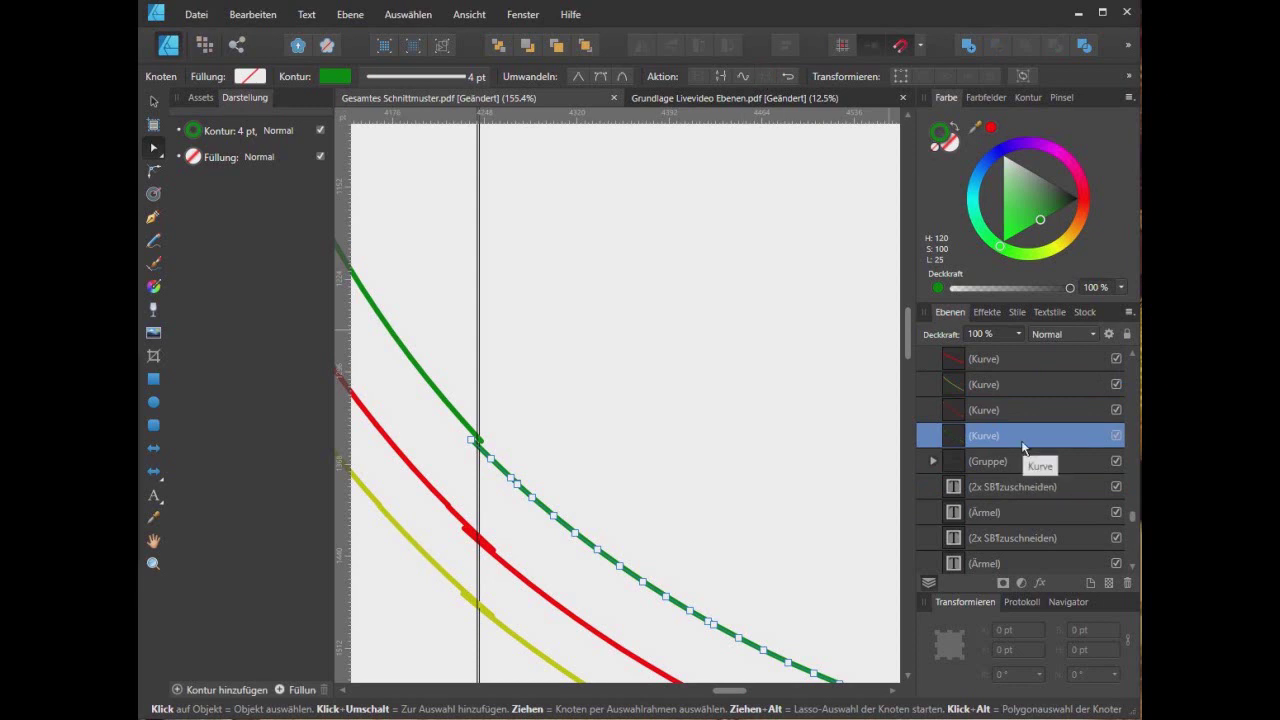
Clear the selection and zoom out
left_click(711, 423)
scroll(711, 423, "down", 2)
scroll(700, 470, "down", 2)
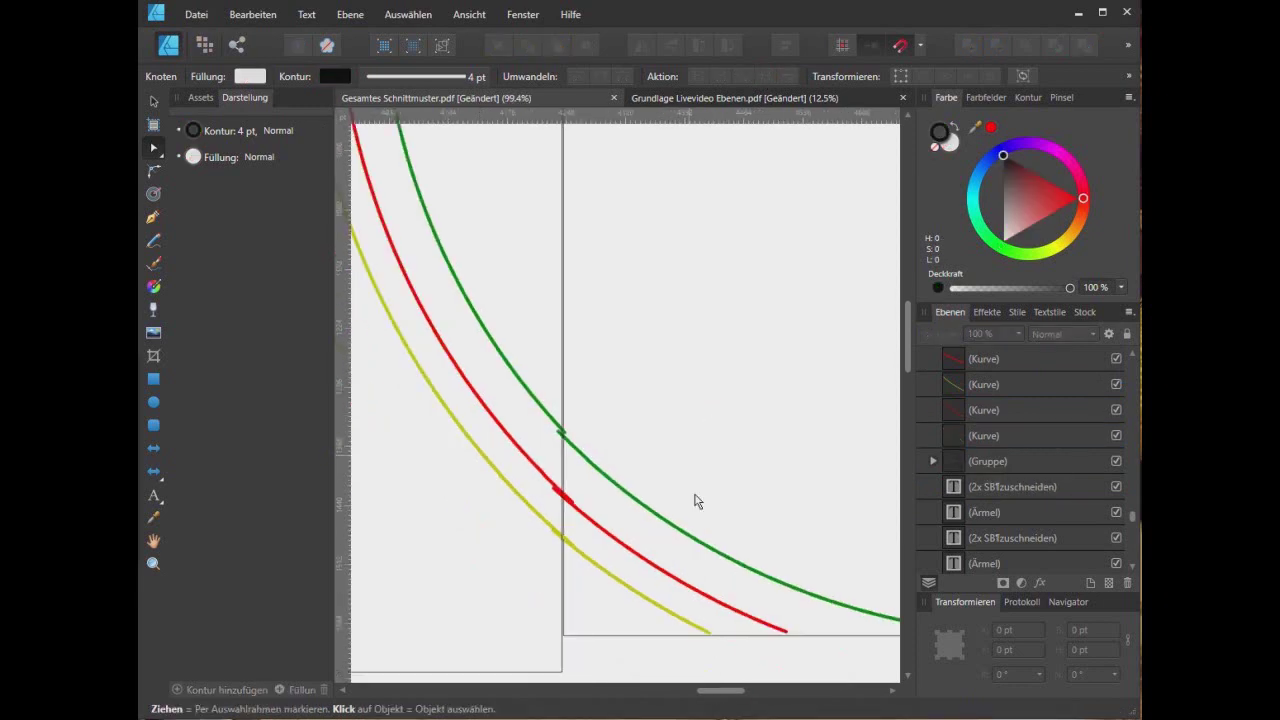
Locate and select the upper green curve's fragment near the page top
left_click(748, 578)
mouse_move(725, 690)
left_mouse_down()
mouse_move(768, 690)
mouse_move(700, 660)
left_mouse_up()
scroll(722, 427, "up", 1)
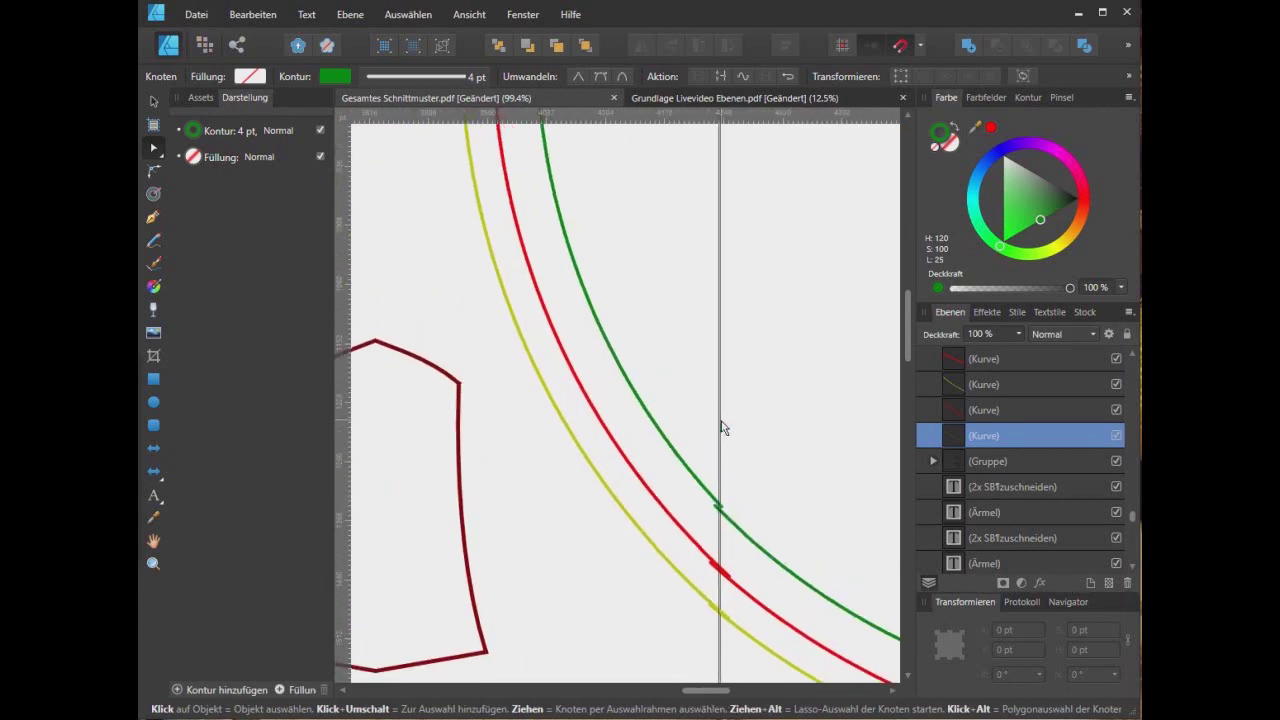
scroll(722, 427, "up", 1)
scroll(1015, 460, "down", 3)
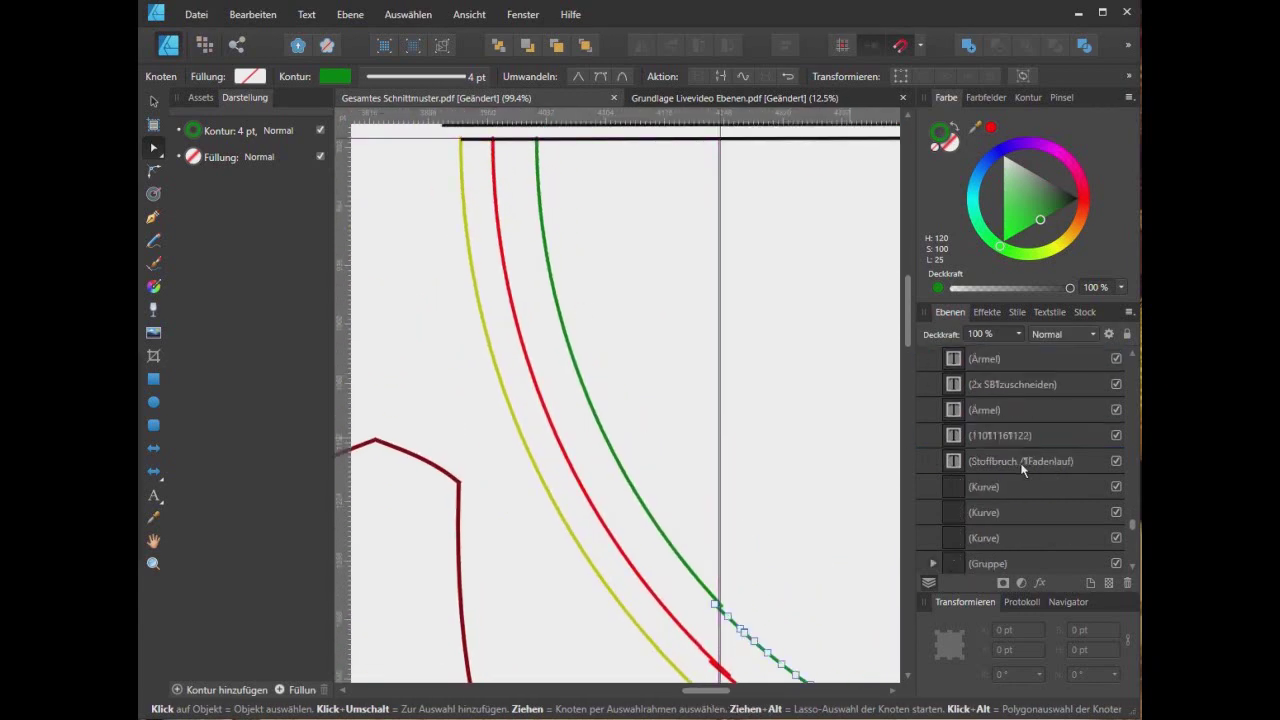
left_click(550, 270)
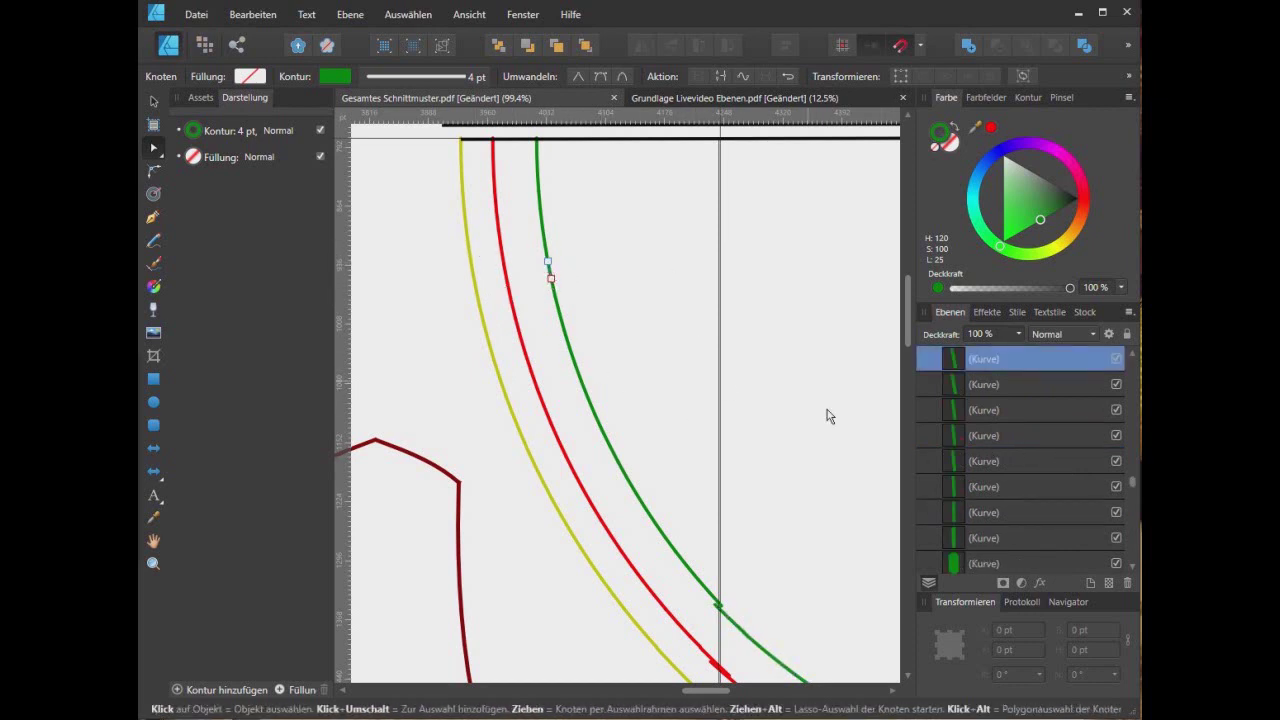
scroll(1041, 460, "up", 3)
scroll(1003, 422, "up", 3)
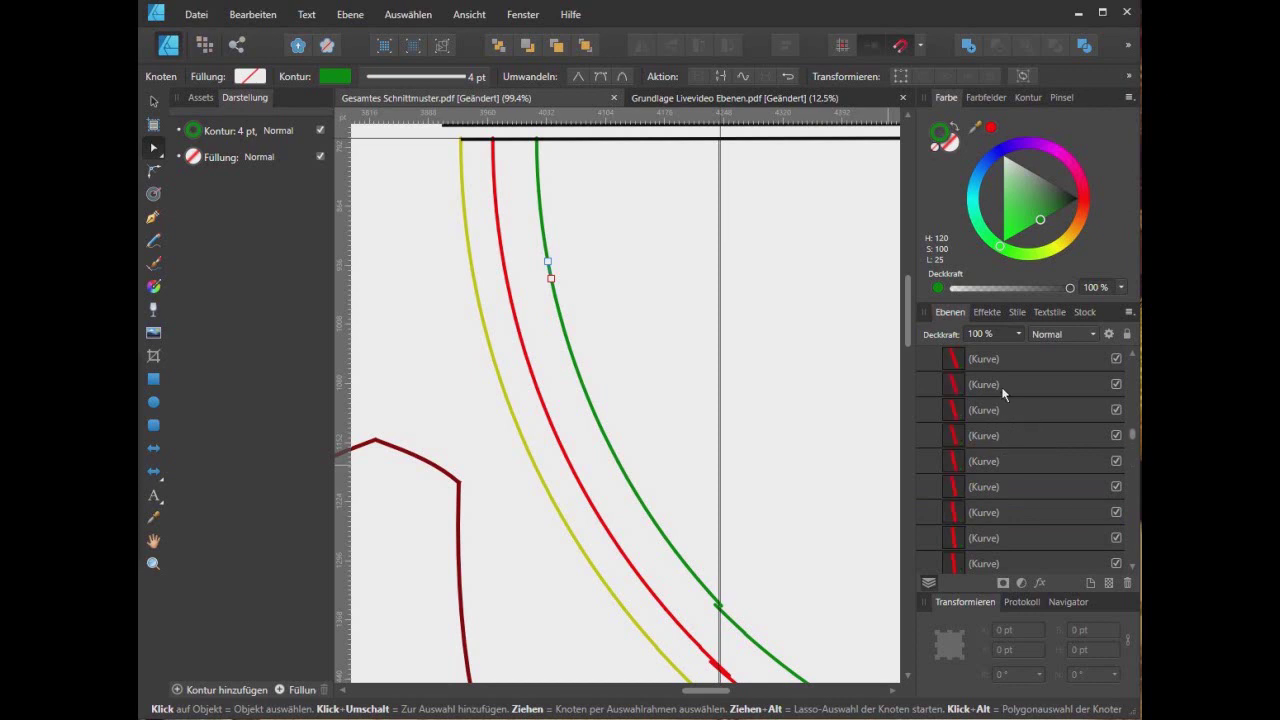
Add the other two green fragments, join all three, and clear the selection
left_click(1024, 436)
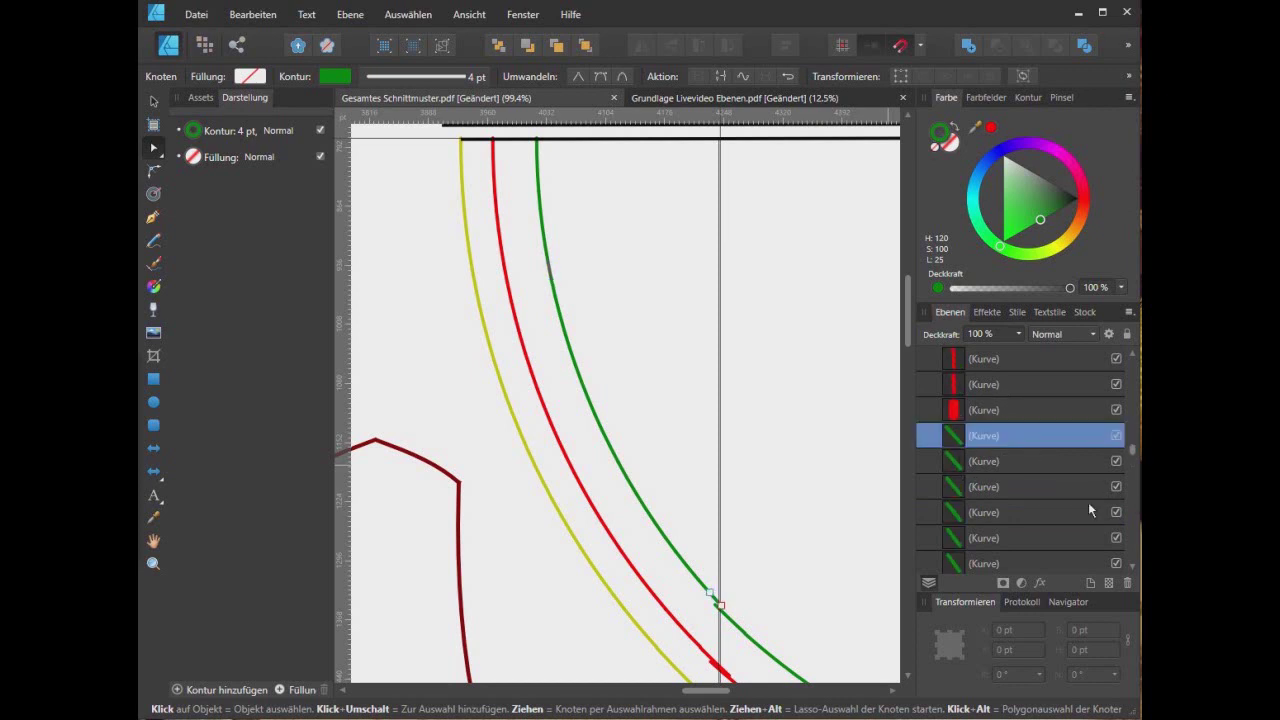
scroll(1022, 484, "down", 3)
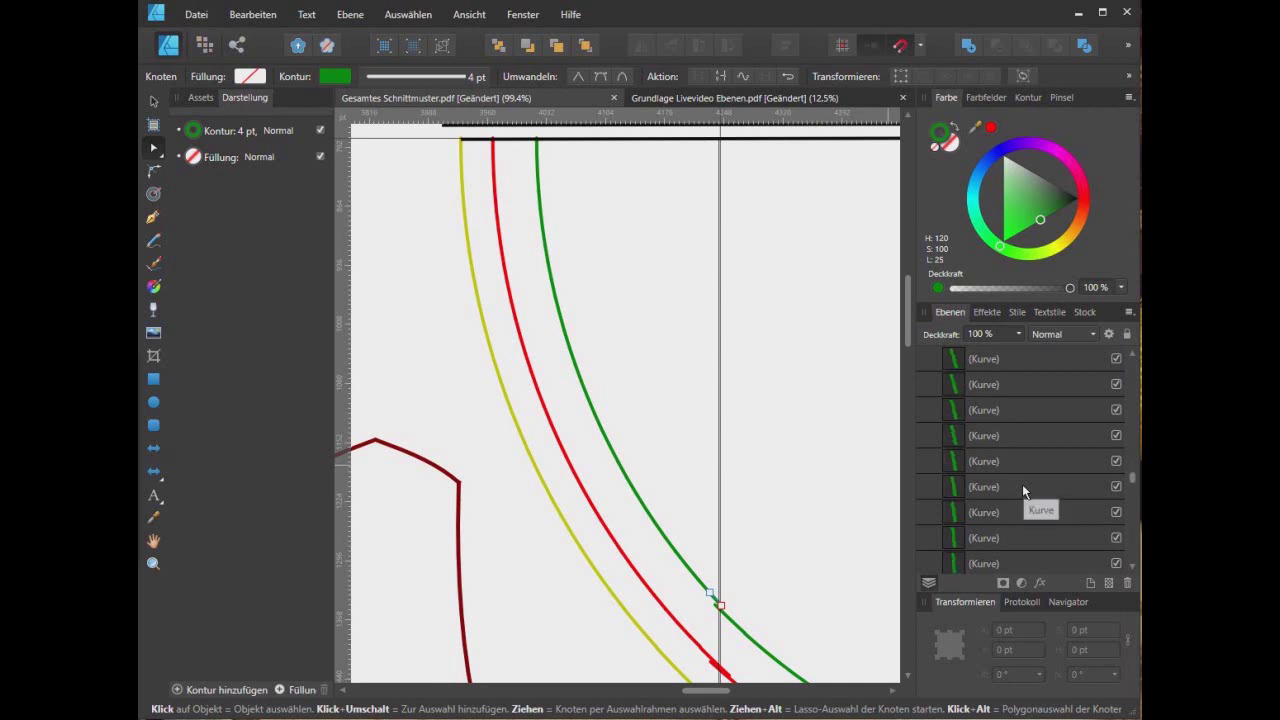
scroll(1022, 484, "down", 3)
left_click(1010, 408, "shift")
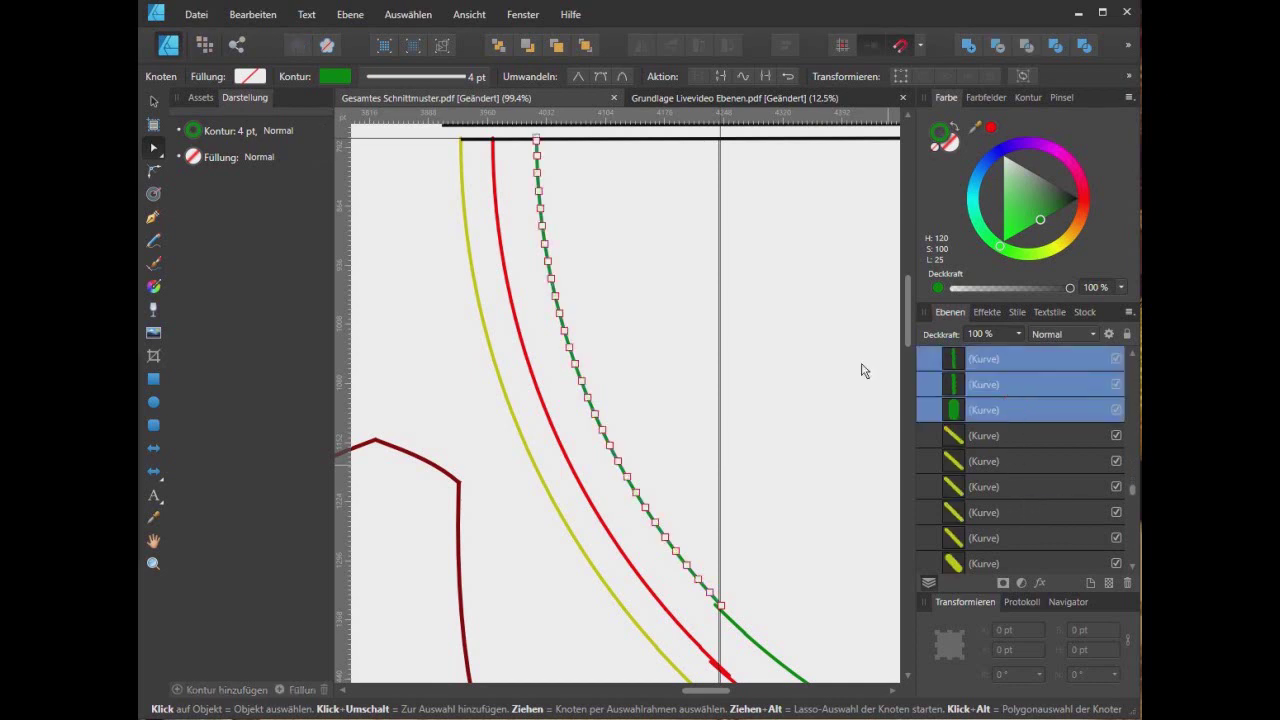
left_click(763, 77)
left_click(720, 377)
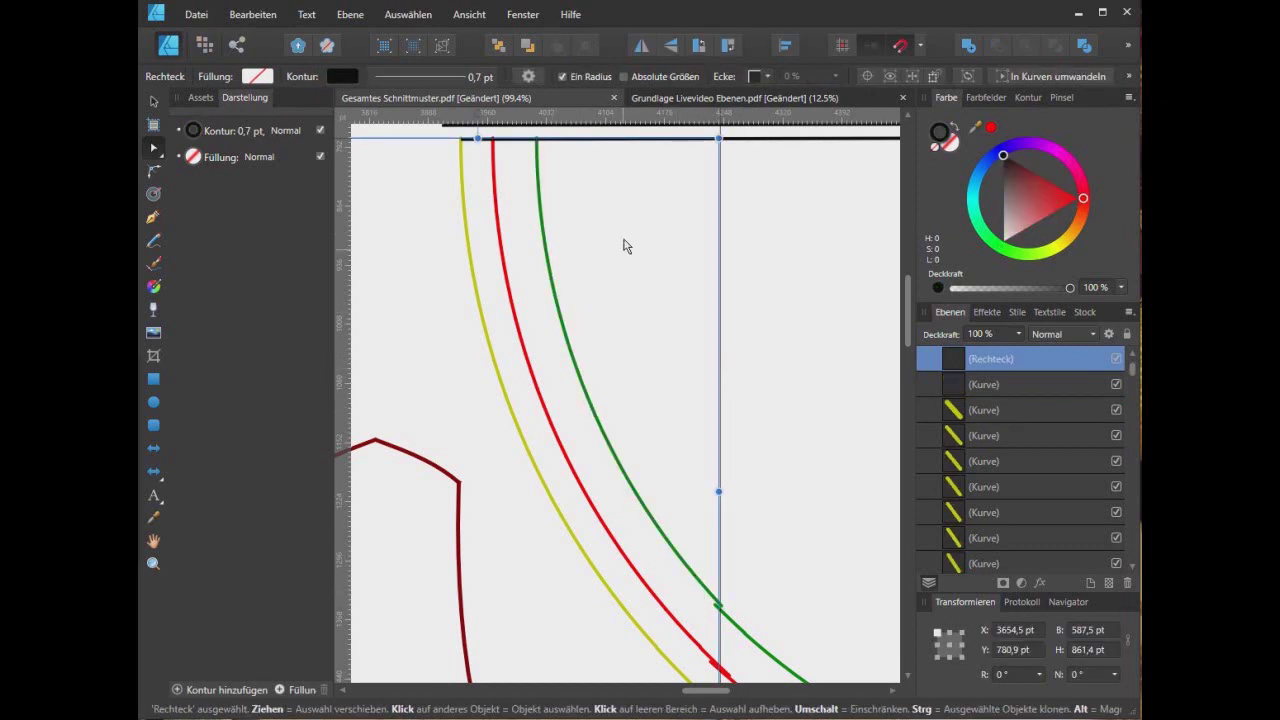
left_click(622, 241)
scroll(622, 241, "down", 2)
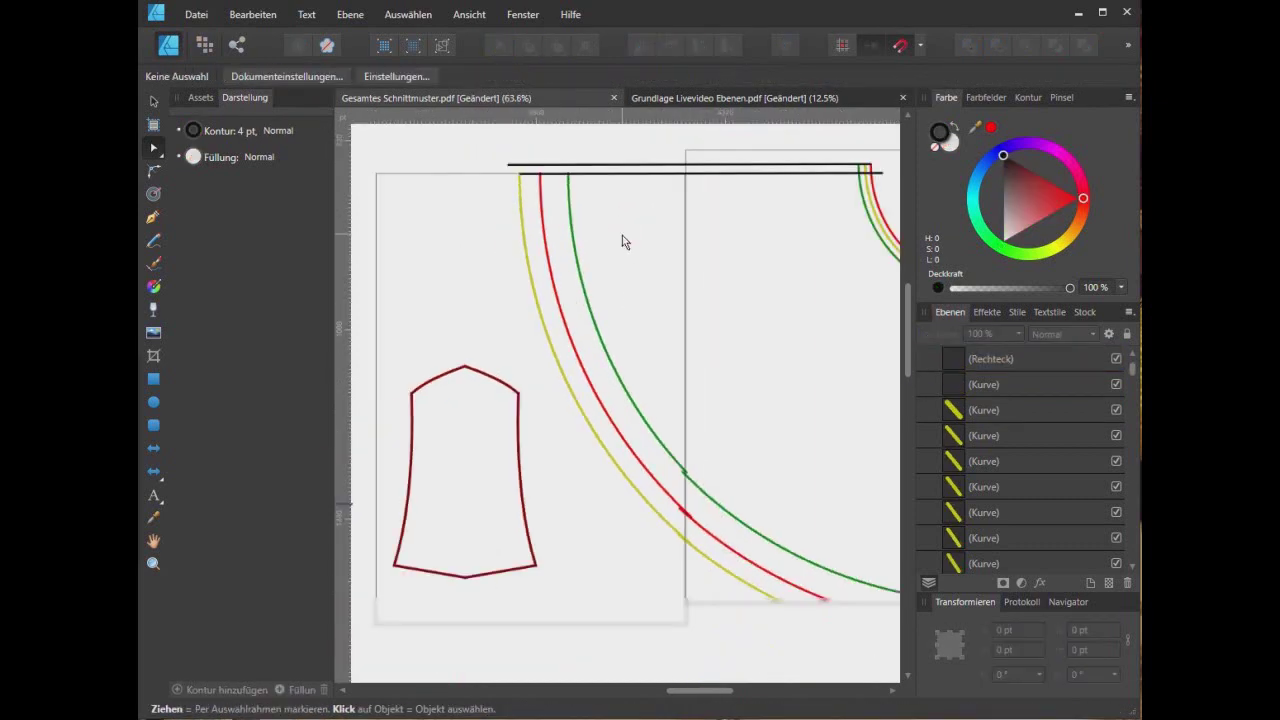
Select the long green curve plus the small top-right green arc and join them
left_click(592, 304)
left_click(729, 509)
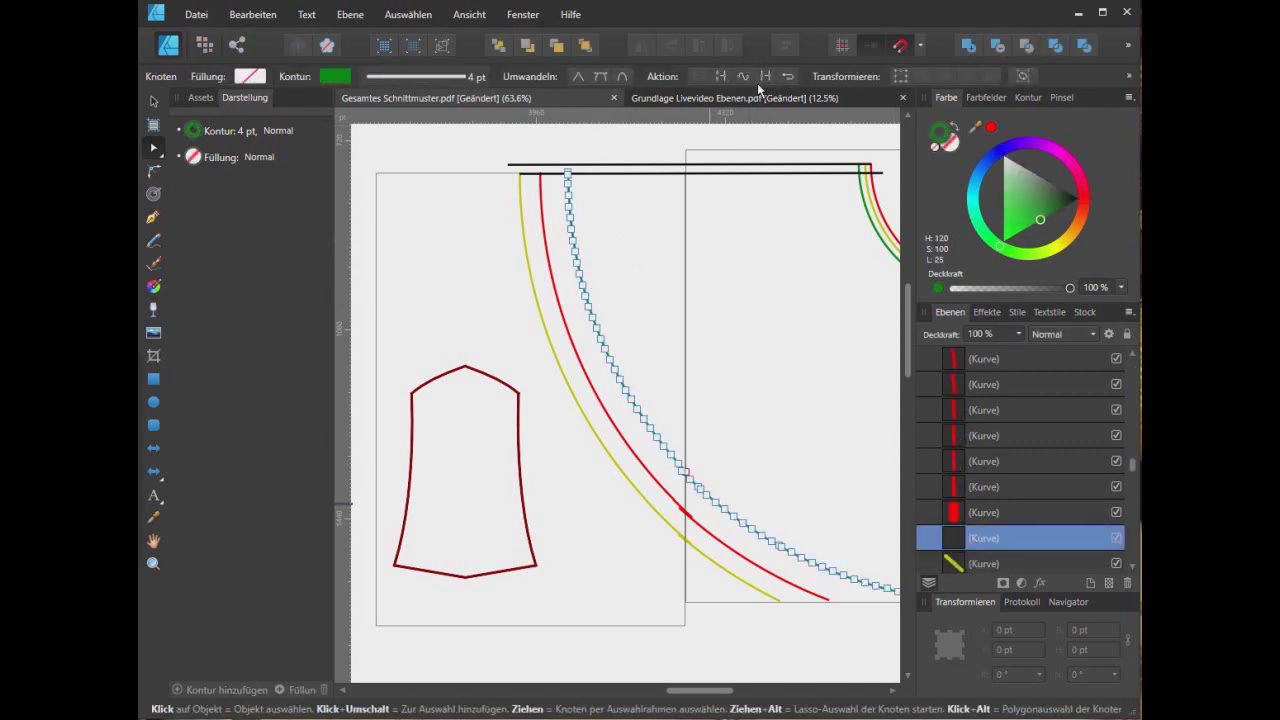
left_click_drag(671, 688, 697, 689)
left_click(697, 258)
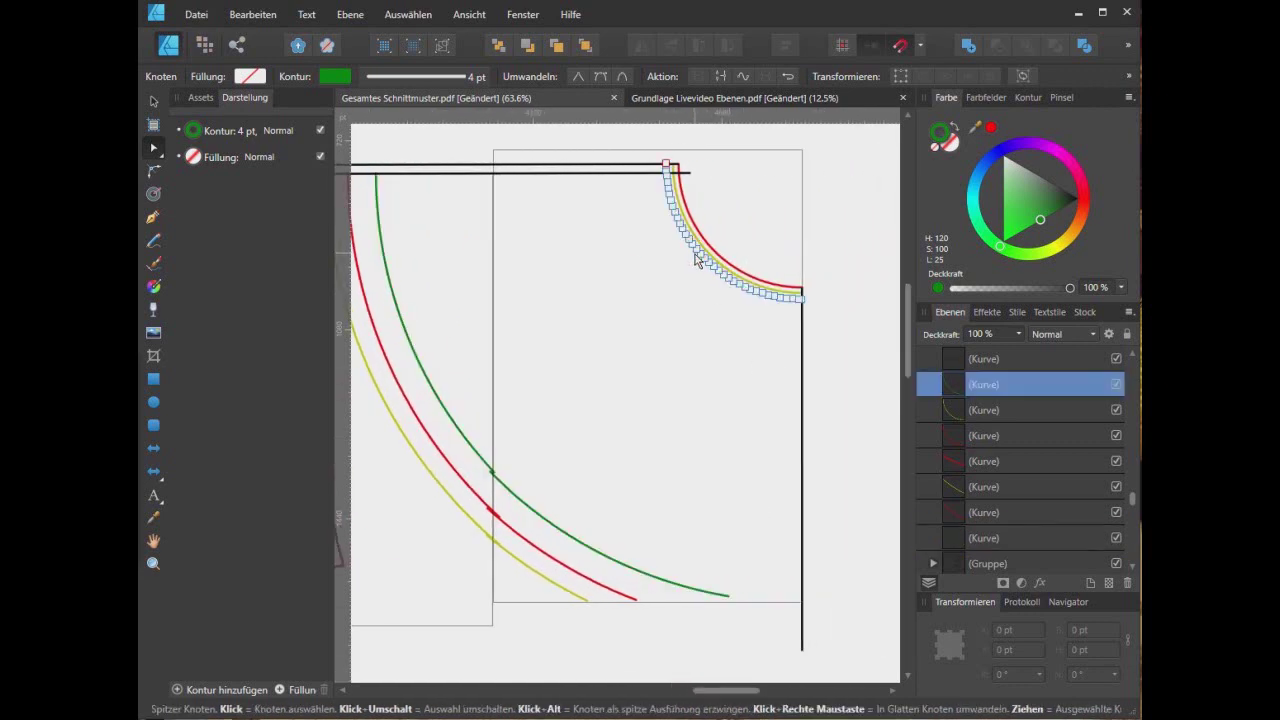
left_click(410, 342)
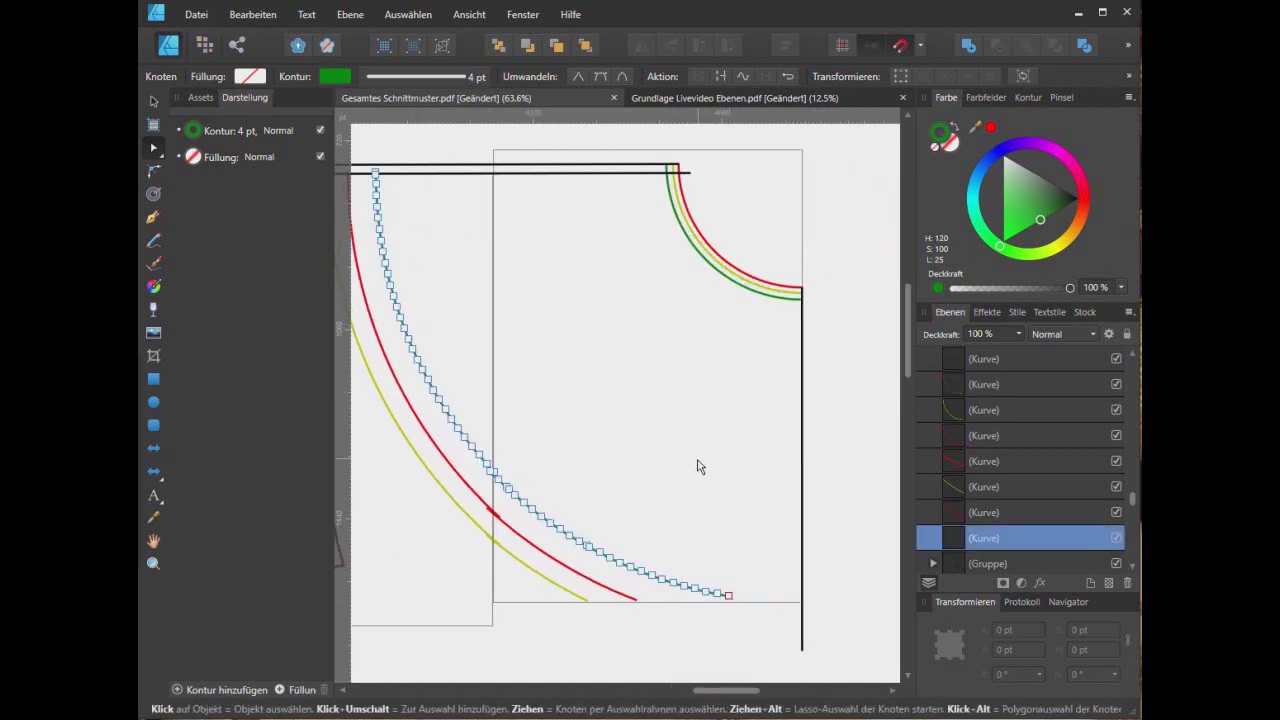
left_click(695, 256, "shift")
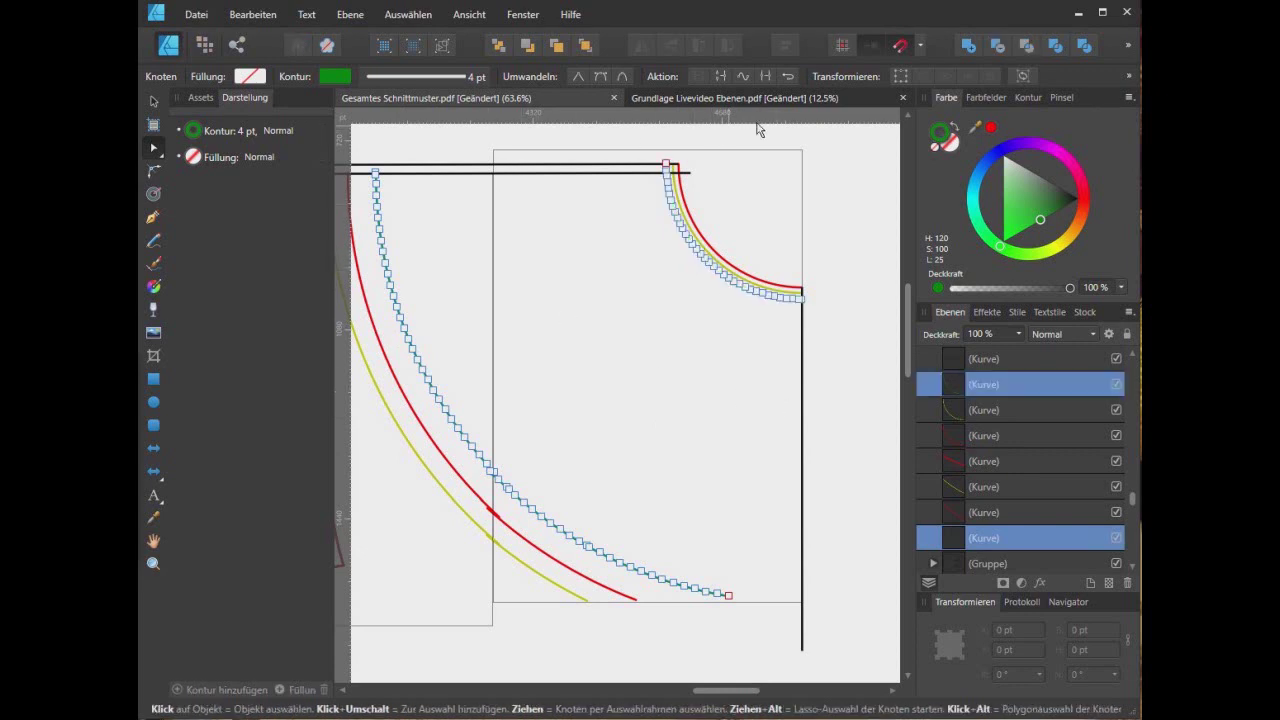
left_click(768, 74)
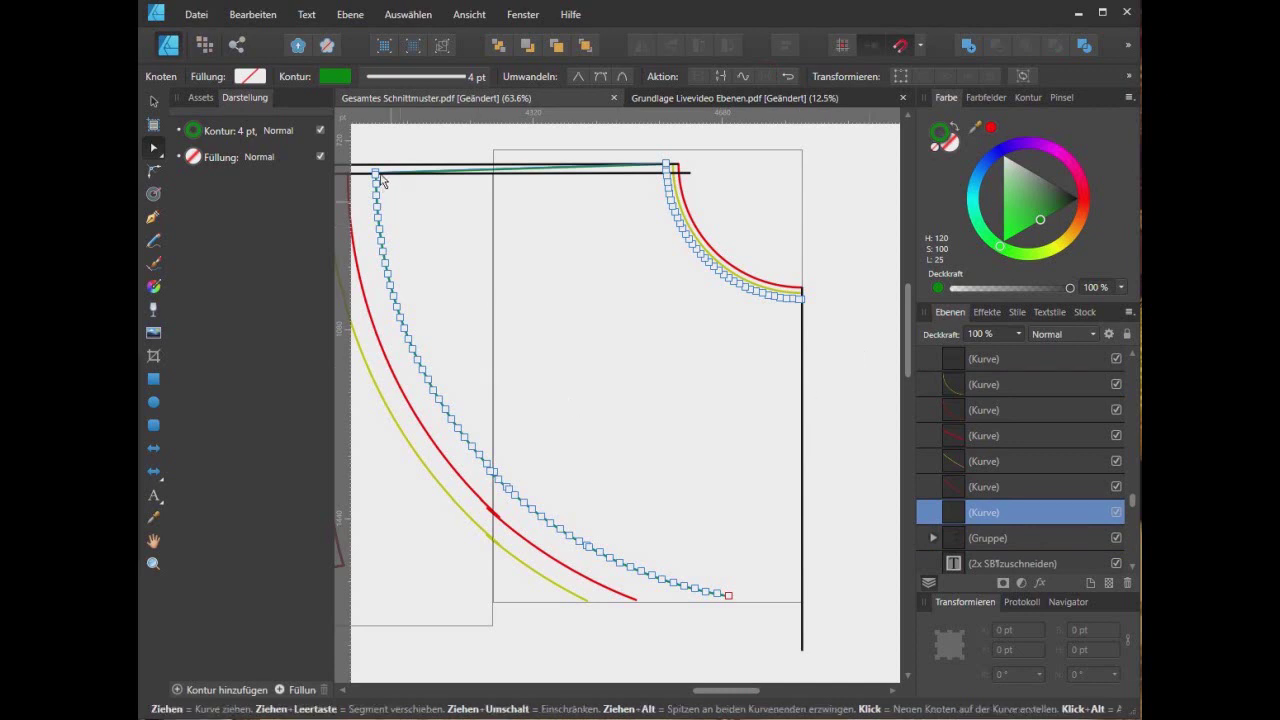
scroll(424, 184, "up", 2)
scroll(424, 187, "up", 1)
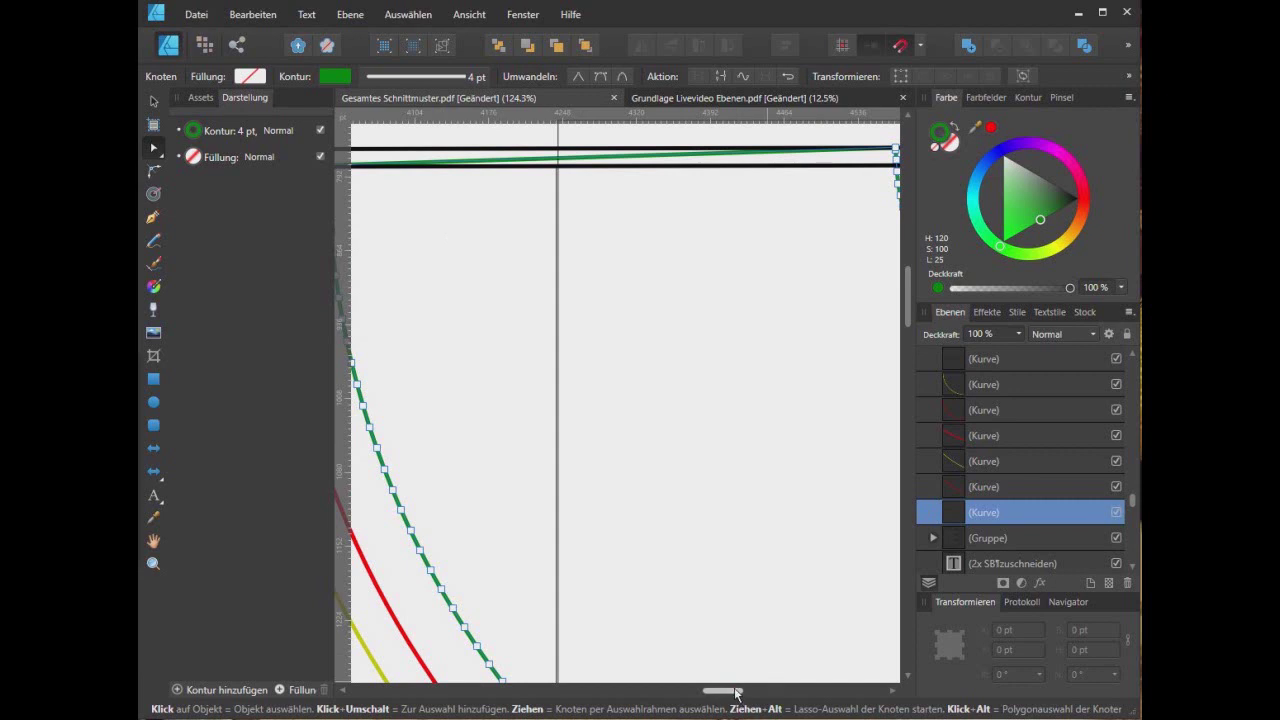
Nudge the green curve's top node up, then convert both top-edge nodes to sharp
left_click_drag(742, 691, 730, 692)
scroll(771, 343, "down", 1)
scroll(771, 343, "up", 1)
scroll(771, 343, "down", 1)
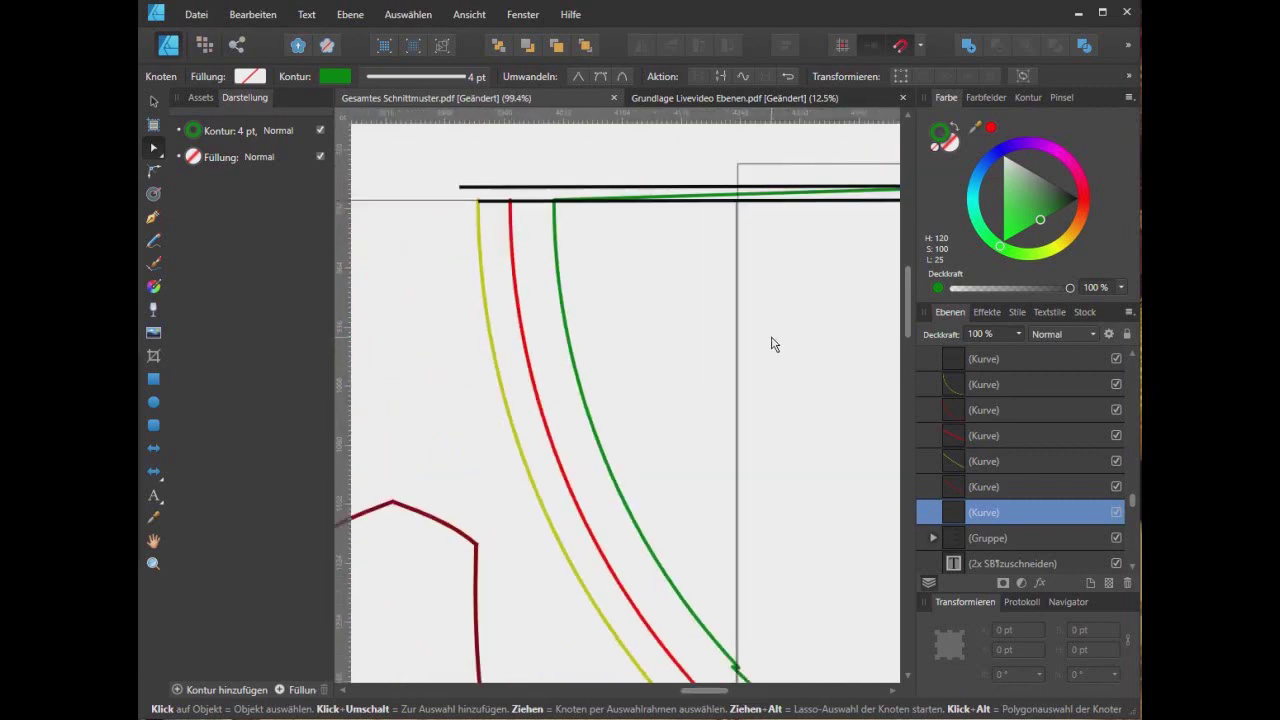
left_click(554, 201)
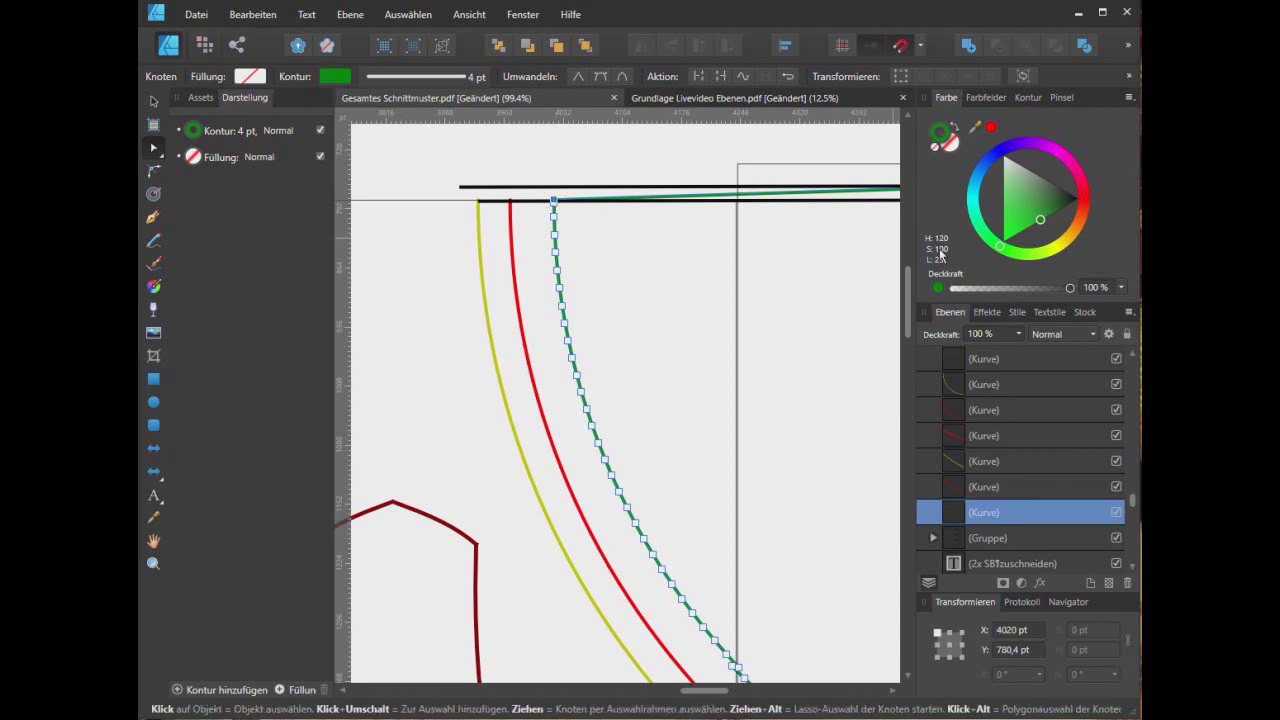
key("Up")
key("Up")
key("Up")
key("Up")
key("Up")
key("Up")
key("Up")
key("Up")
key("Up")
key("Up")
key("Up")
key("Up")
key("Up")
key("Up")
key("Up")
key("Up")
key("Up")
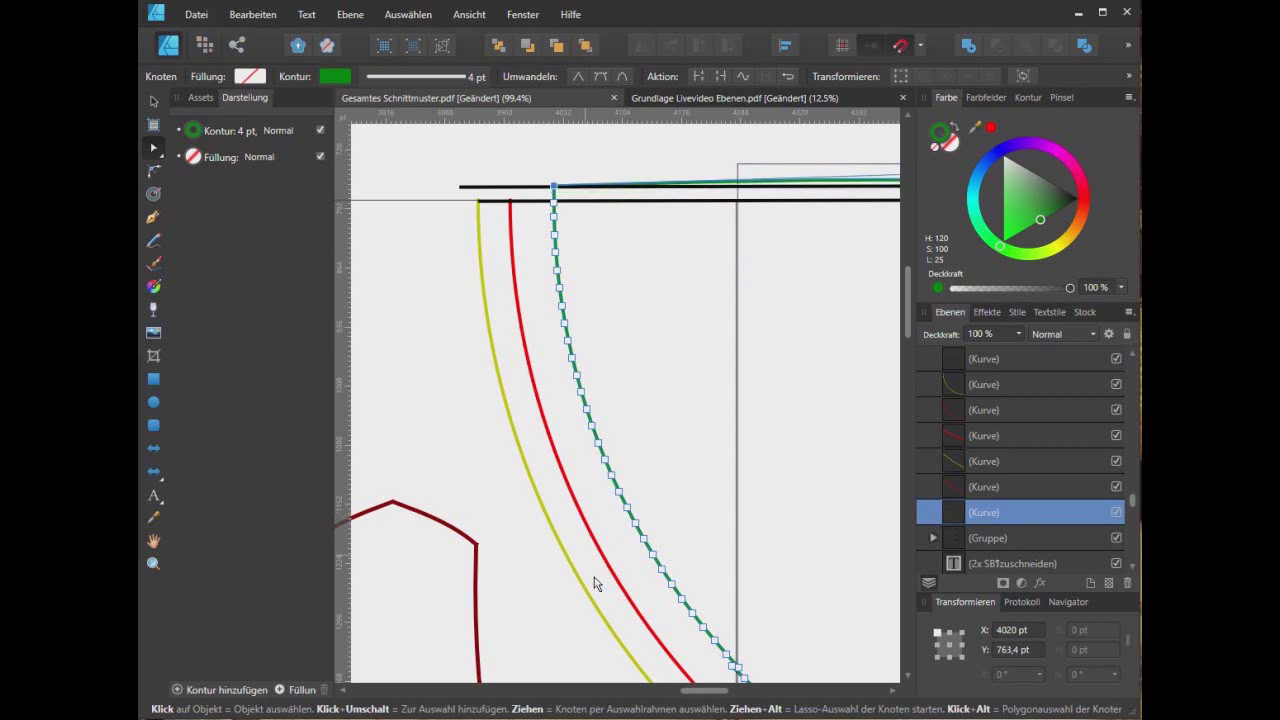
left_click_drag(716, 696, 729, 698)
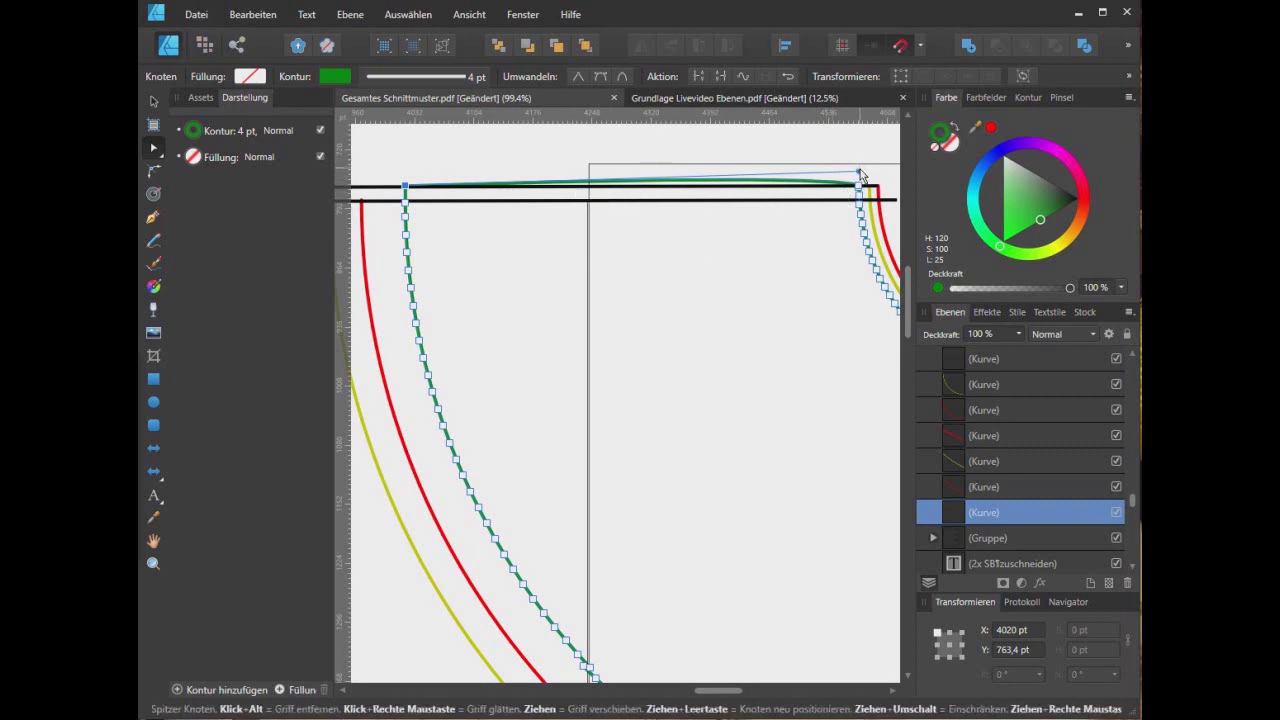
mouse_move(858, 175)
left_mouse_down()
mouse_move(689, 268)
mouse_move(697, 312)
left_mouse_up()
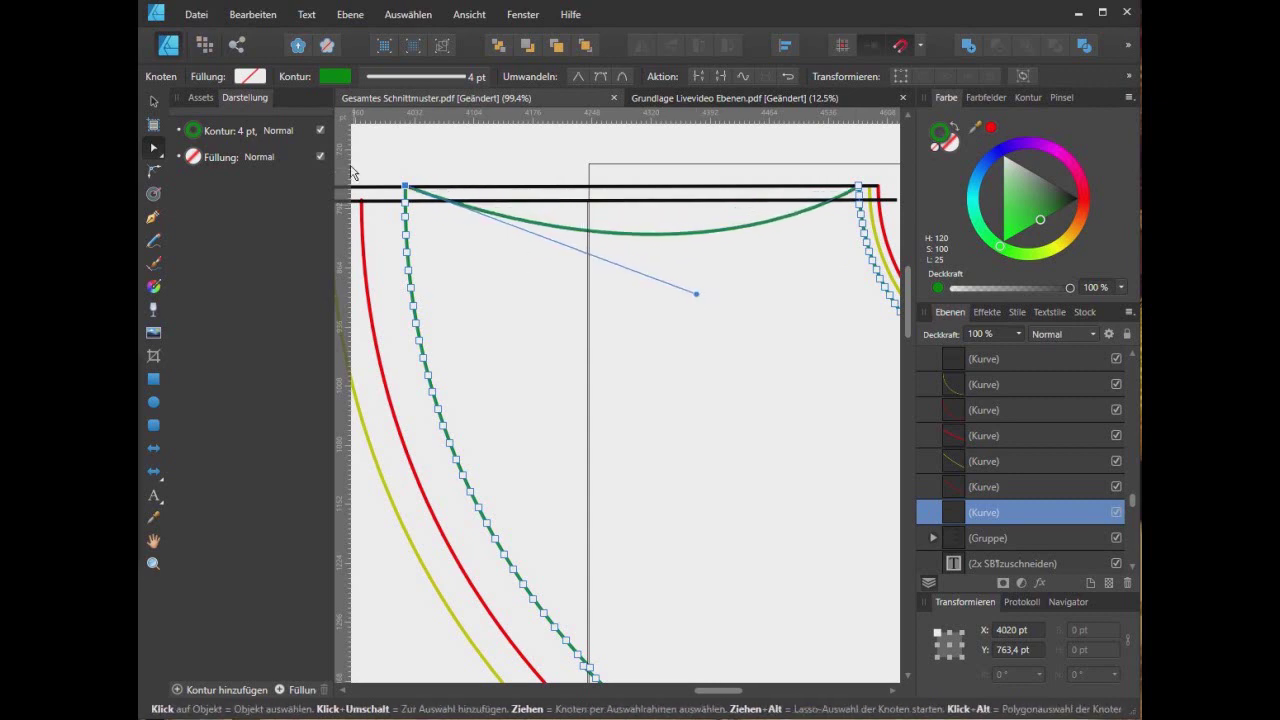
left_click_drag(386, 166, 871, 196)
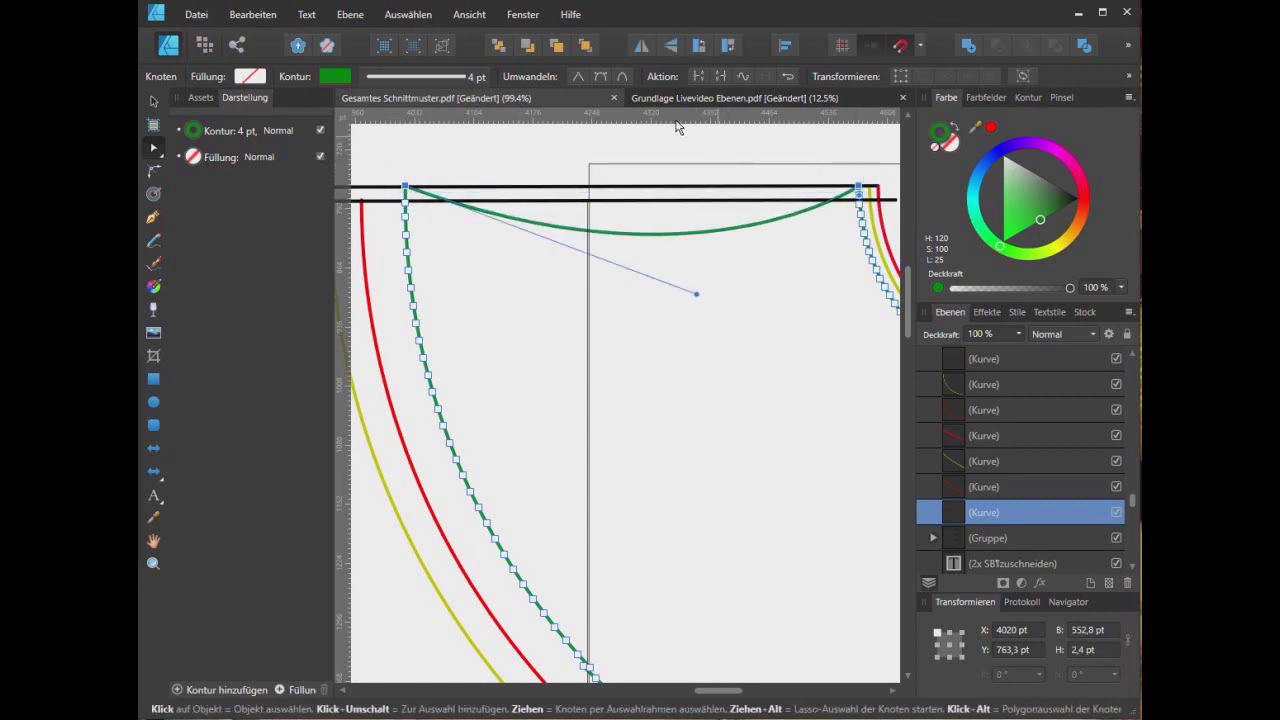
left_click(599, 76)
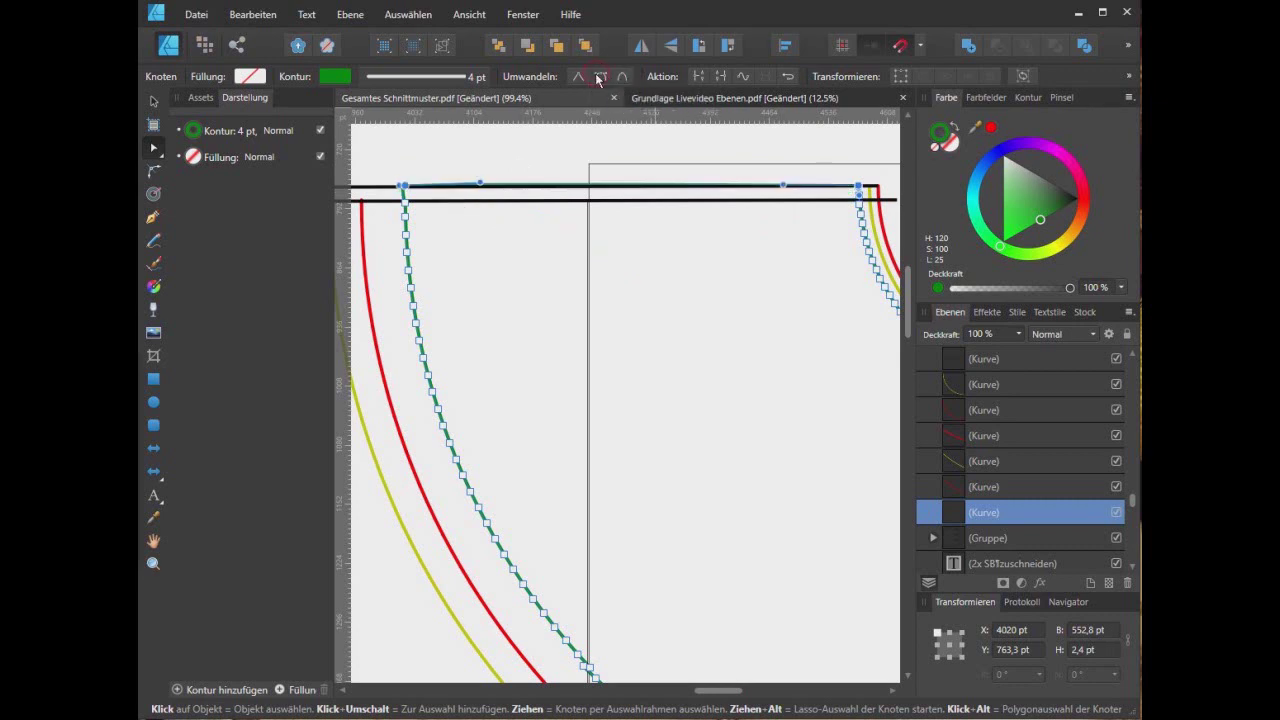